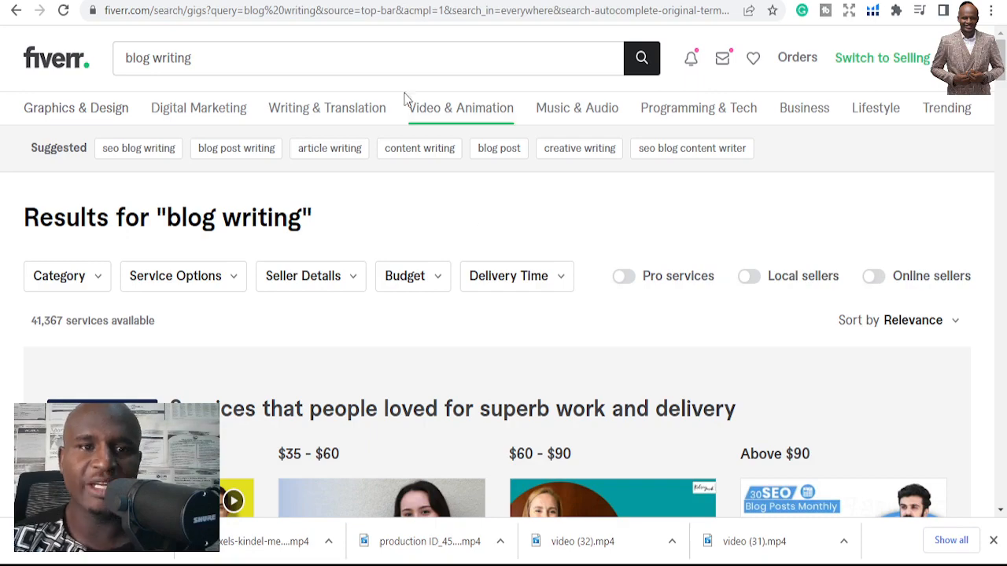
Search Fiverr for "blog writing" and examine the starting prices of the Fiverr's Choice gigs.
click(392, 69)
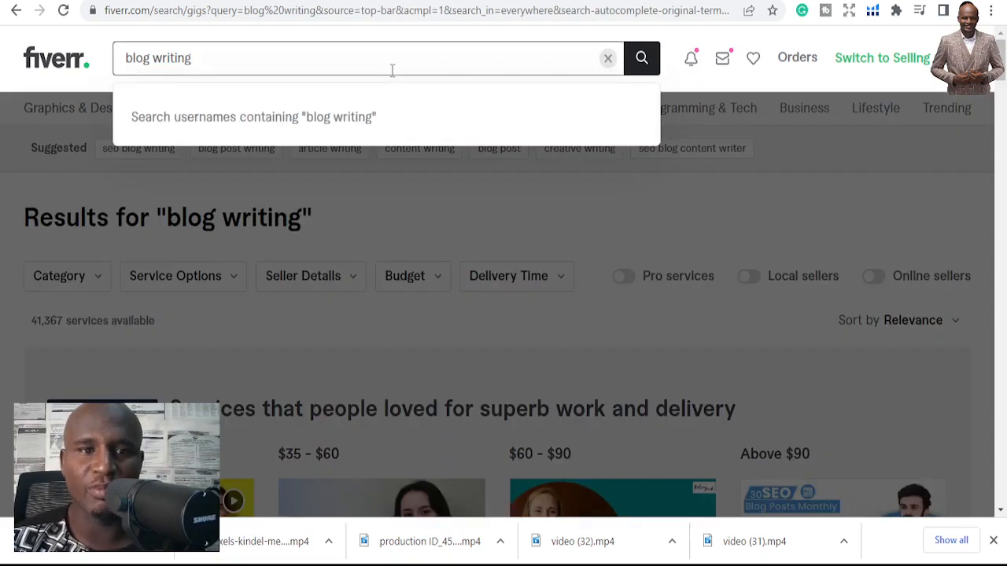
key(Return)
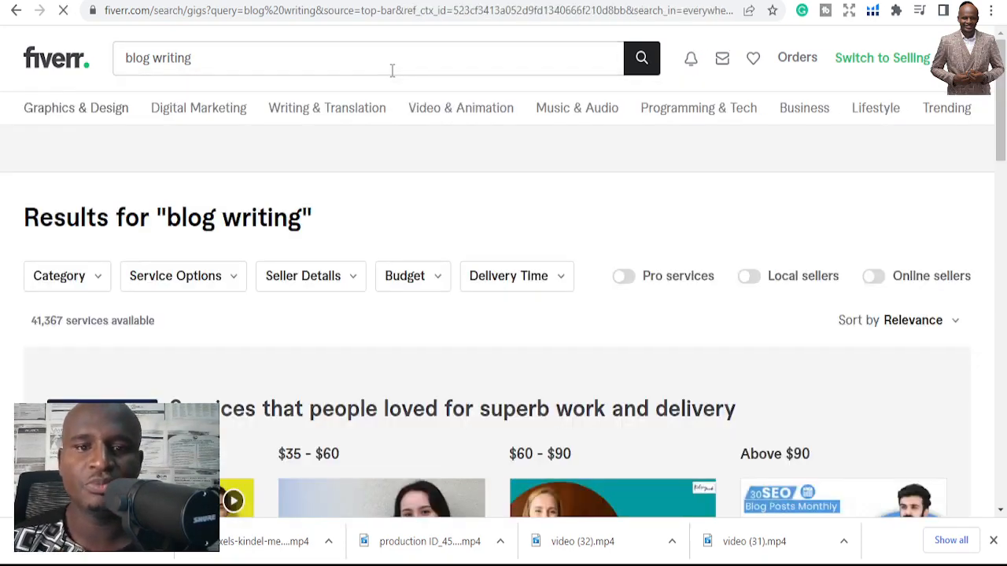
scroll(458, 300, down, 4)
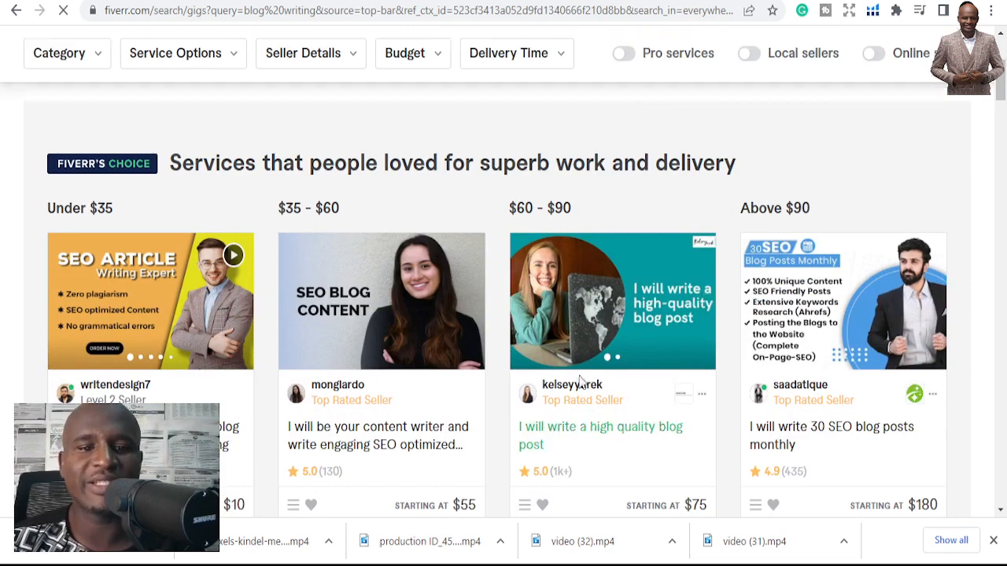
scroll(382, 377, down, 2)
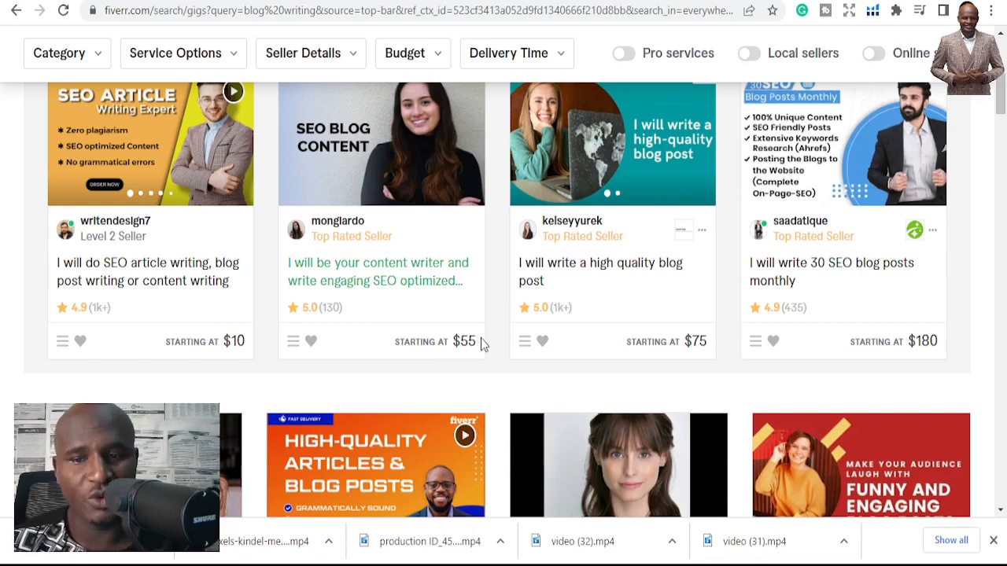
scroll(799, 247, down, 1)
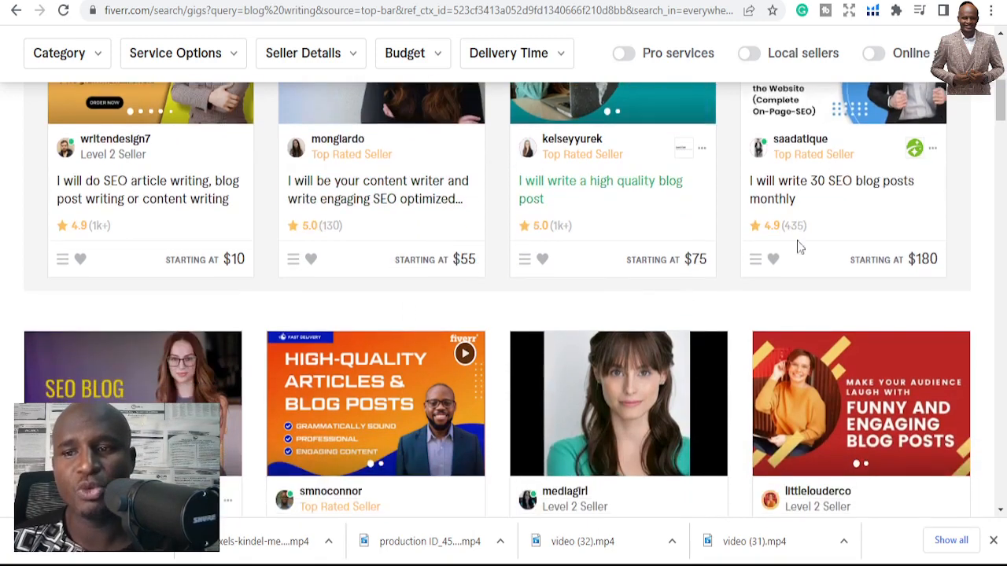
scroll(798, 247, up, 1)
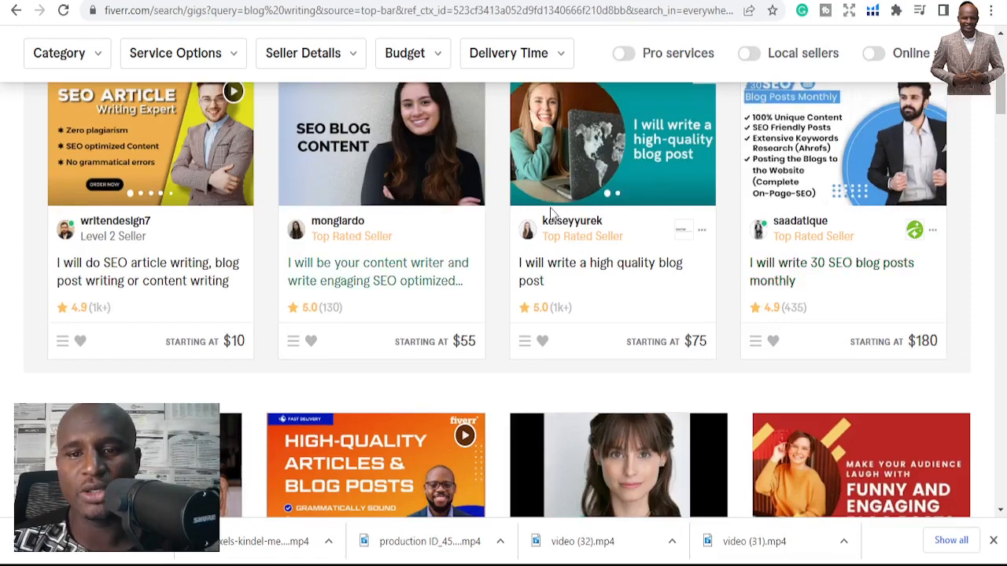
Open the "I will write a high quality blog post" gig and view its Basic and Premium package details.
click(581, 192)
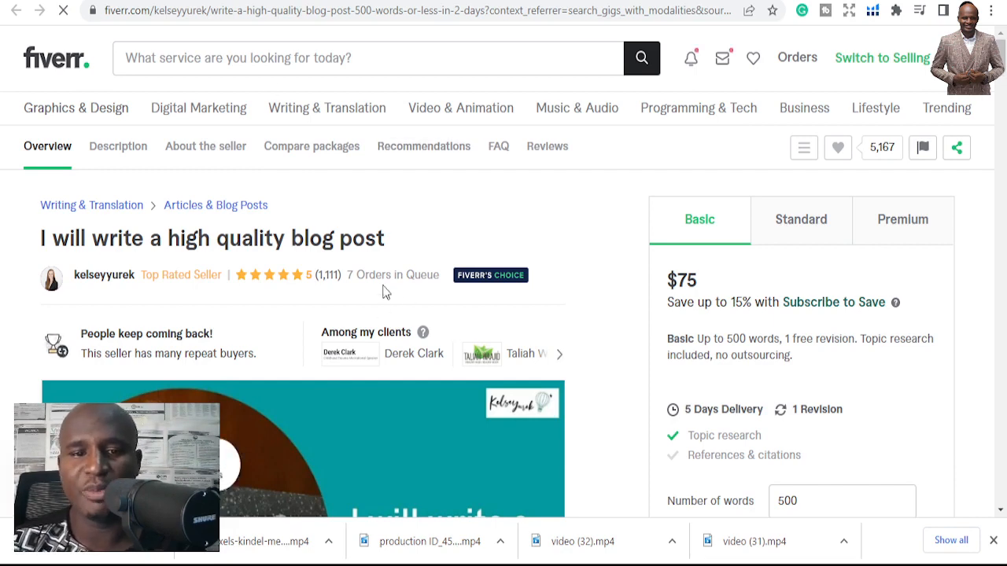
scroll(416, 346, down, 2)
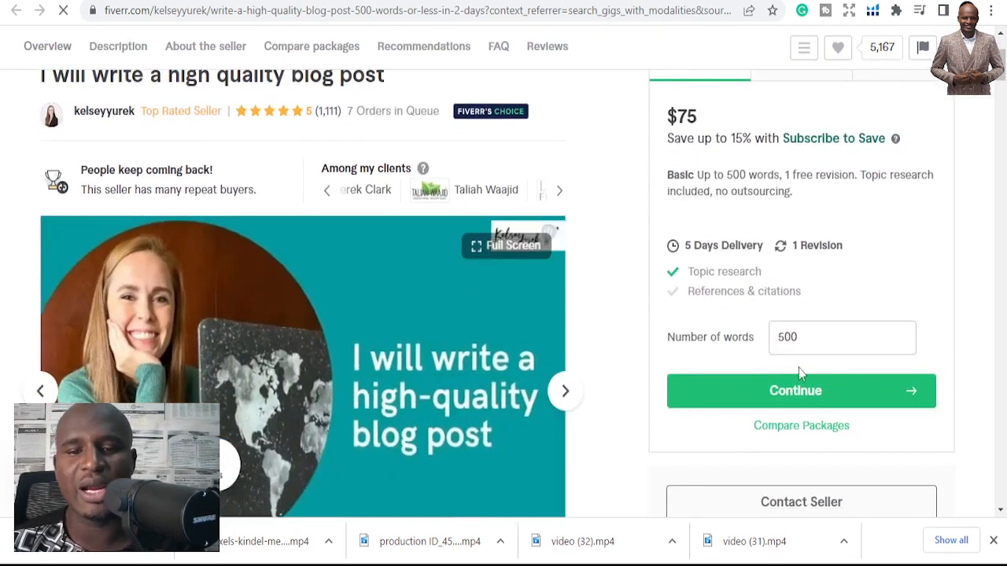
scroll(668, 296, up, 1)
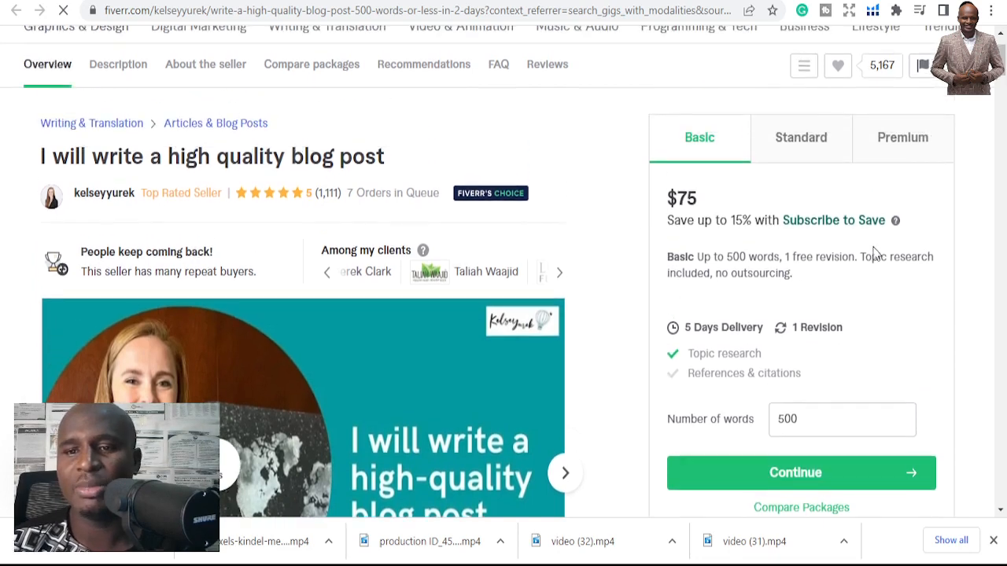
click(900, 148)
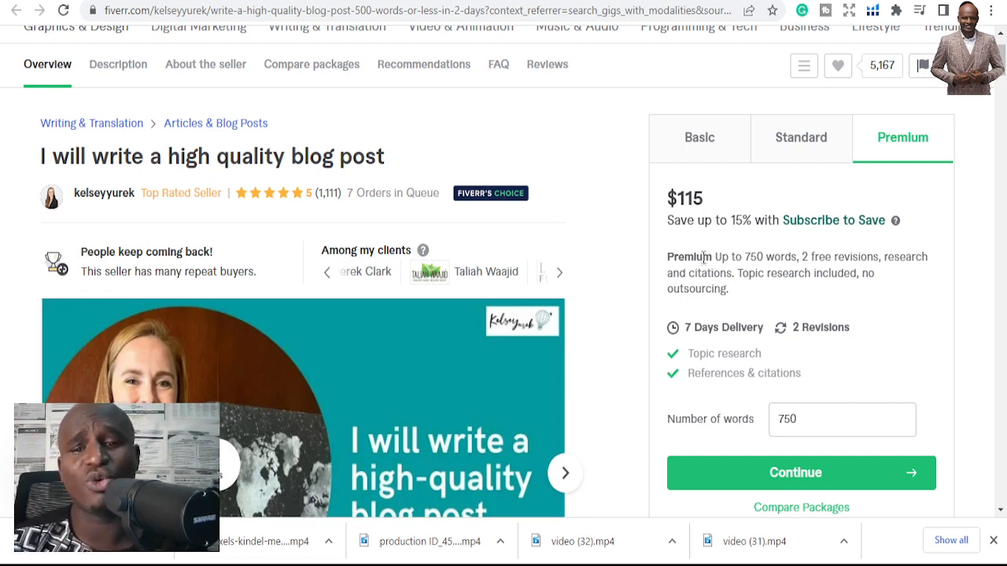
scroll(612, 264, down, 2)
scroll(612, 263, up, 3)
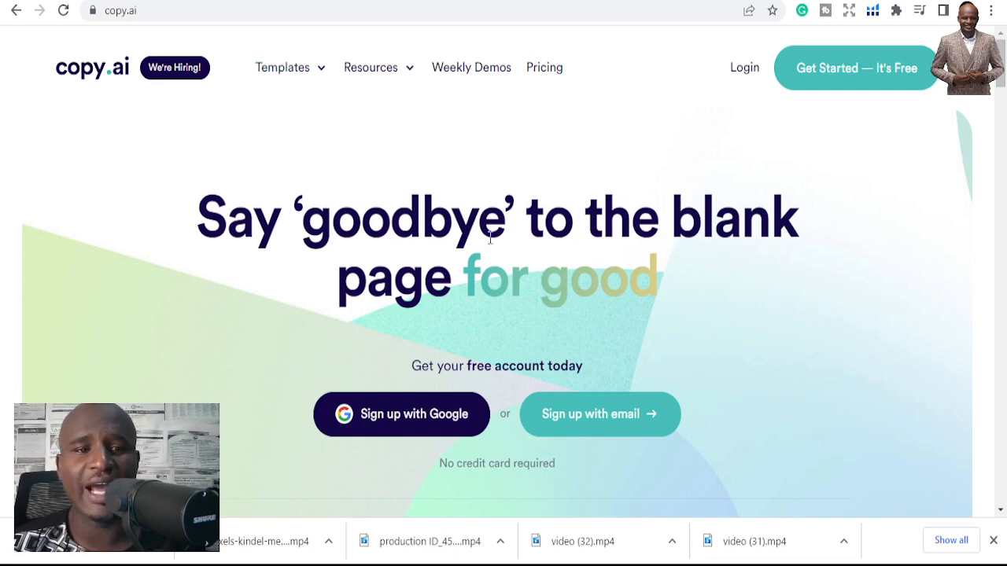
Switch to the copy.ai website, review its homepage, and log in with the Facebook account.
scroll(733, 331, down, 4)
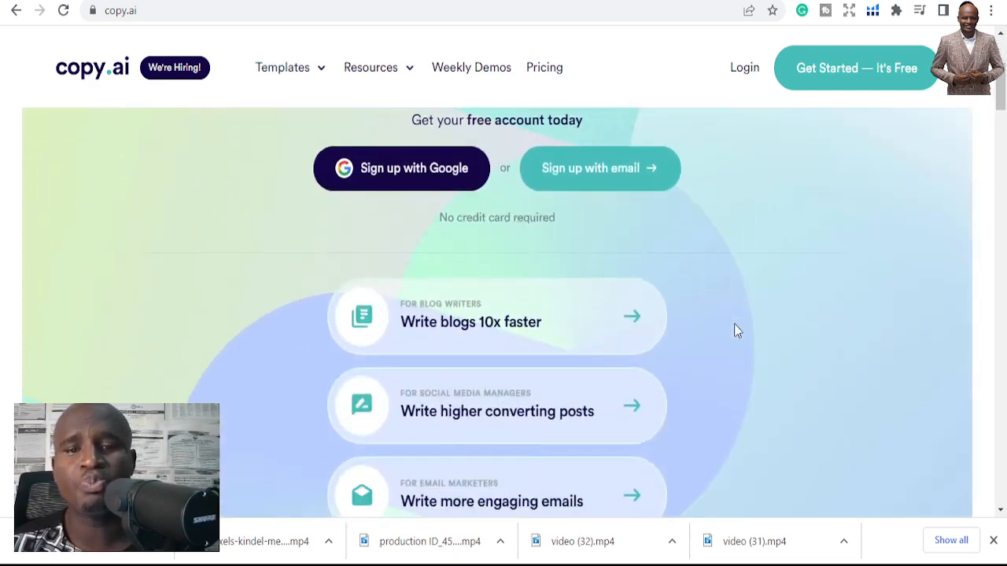
scroll(734, 329, up, 4)
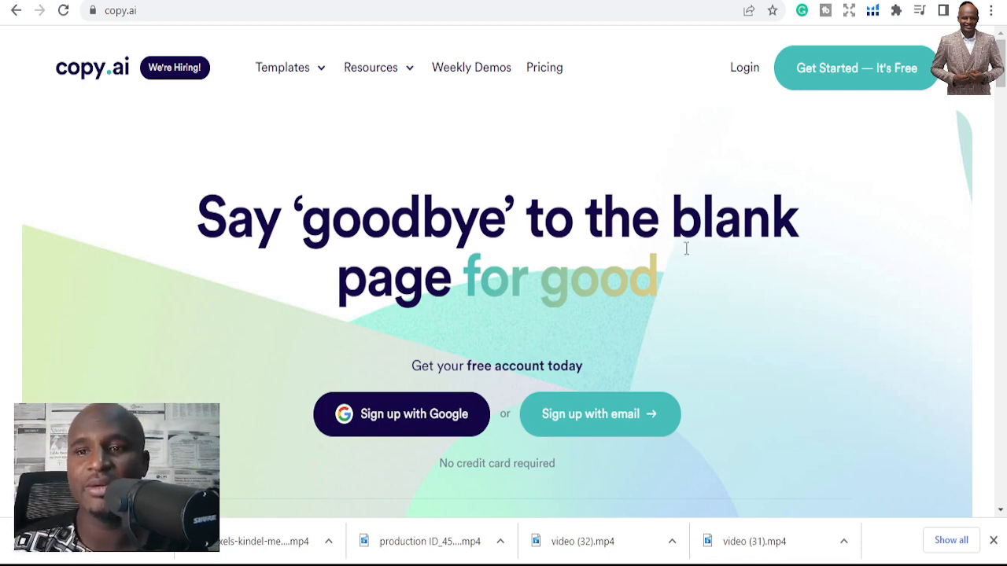
click(751, 71)
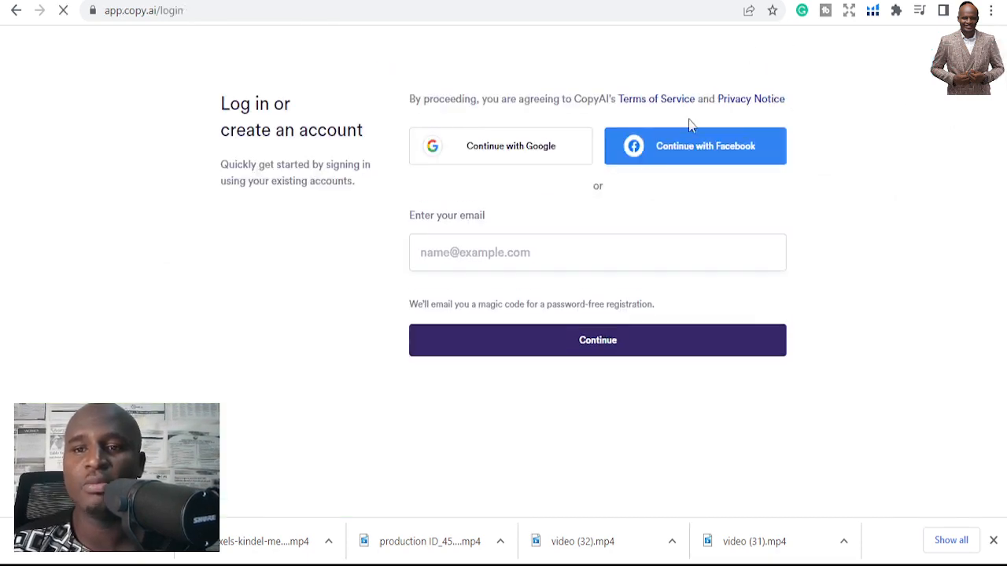
click(16, 11)
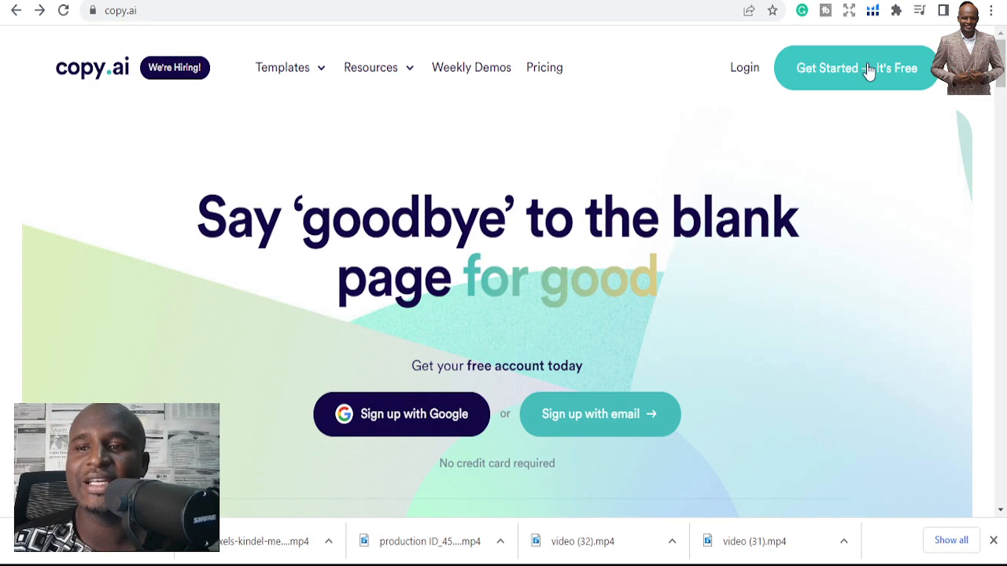
click(739, 69)
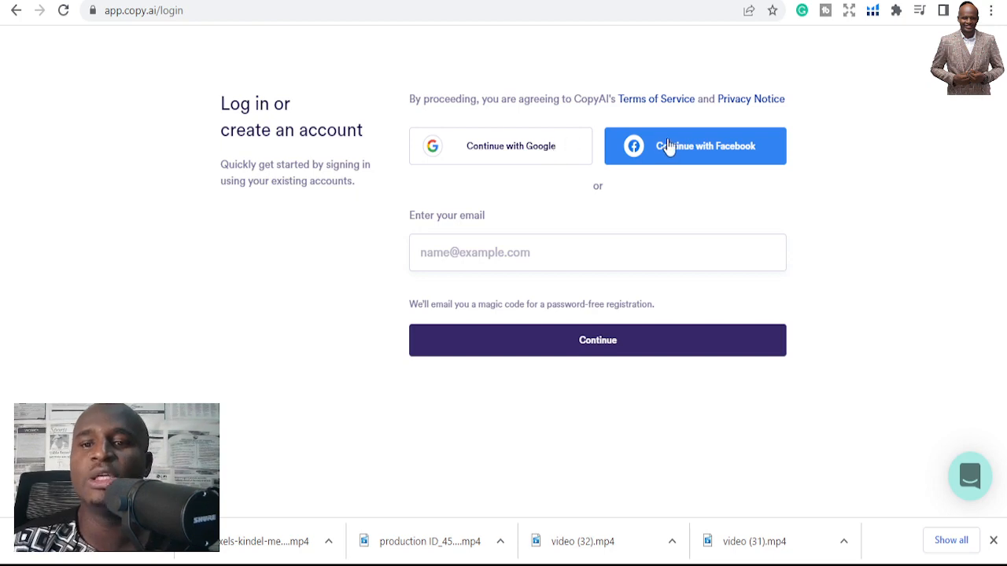
click(659, 145)
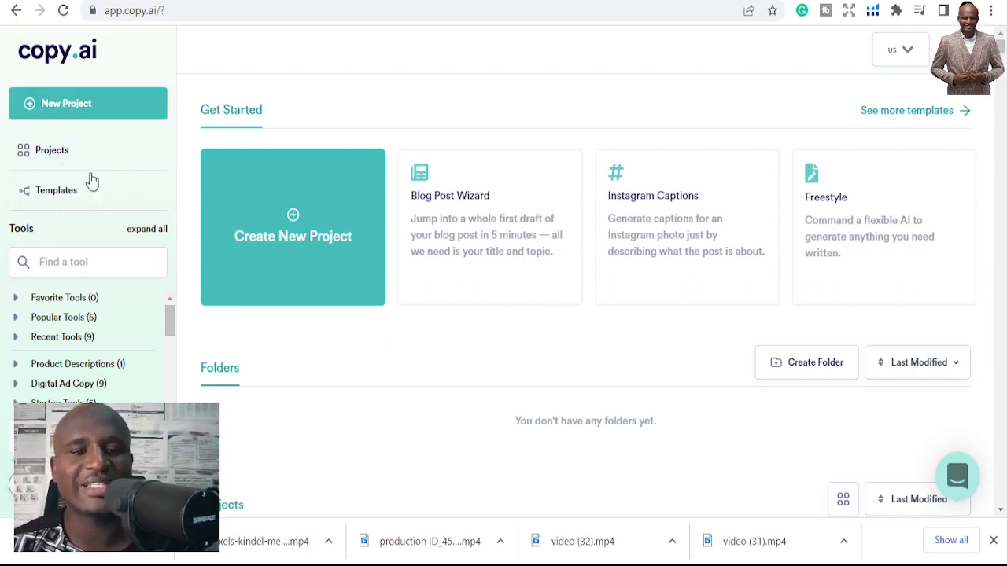
Examine the available copy.ai tool categories and expand Startup Tools to view the tools it contains.
scroll(64, 360, down, 1)
scroll(79, 347, down, 2)
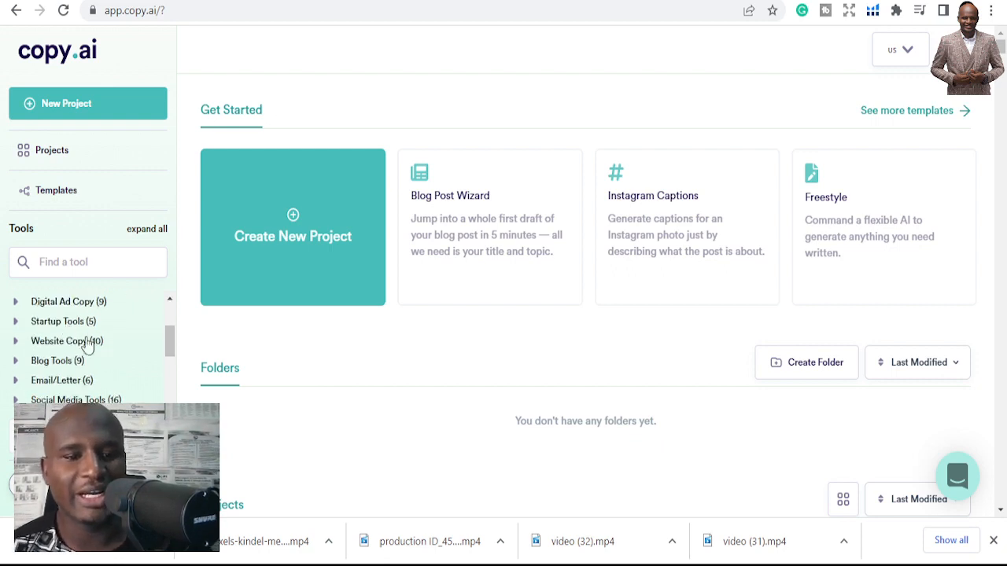
scroll(67, 346, up, 2)
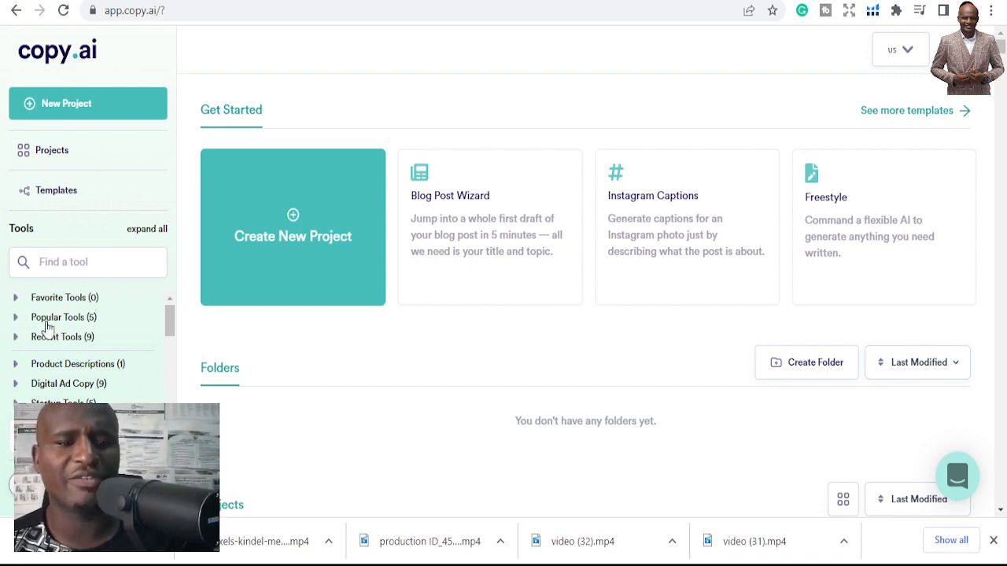
scroll(45, 333, down, 2)
scroll(43, 338, up, 2)
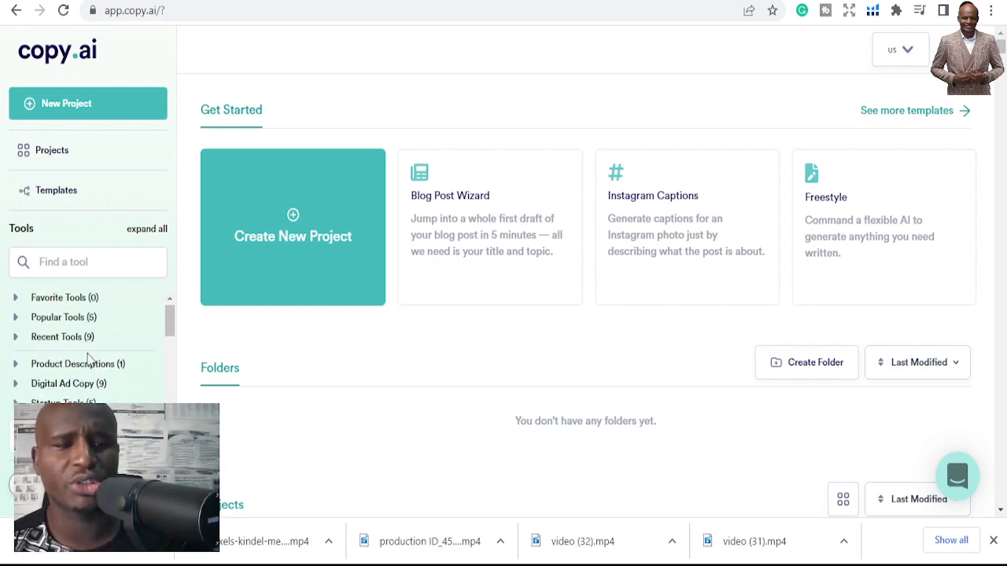
scroll(87, 365, down, 2)
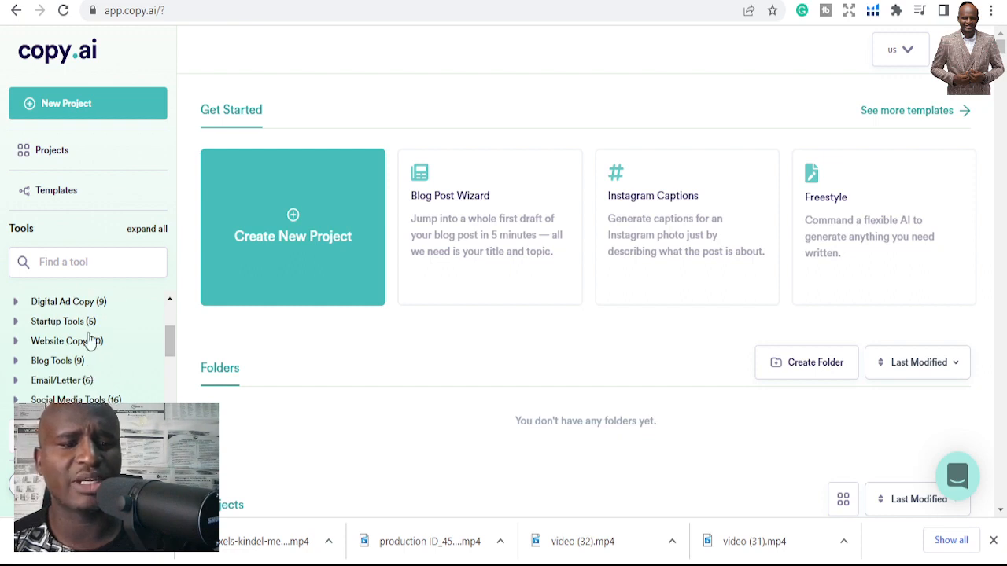
click(19, 323)
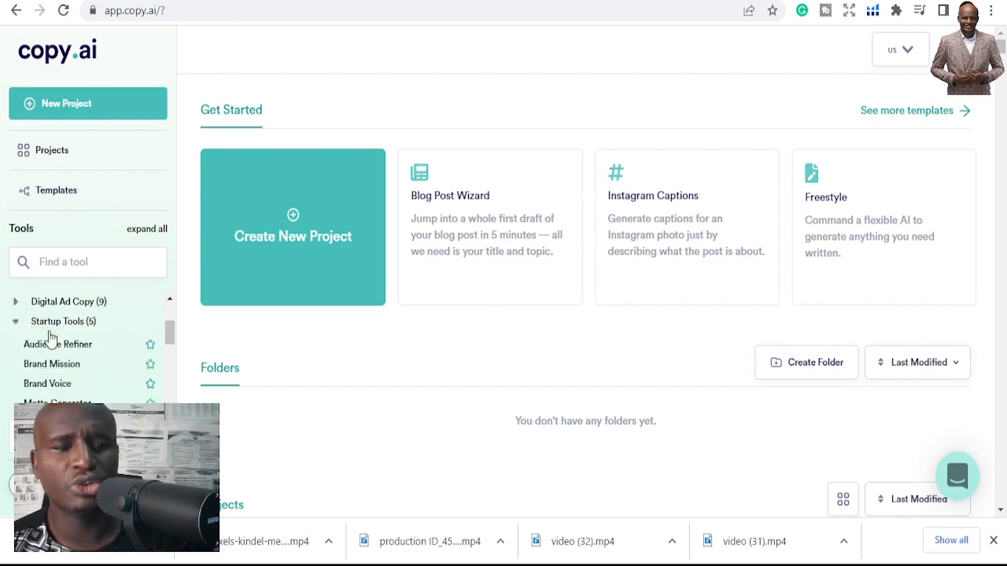
scroll(70, 355, down, 2)
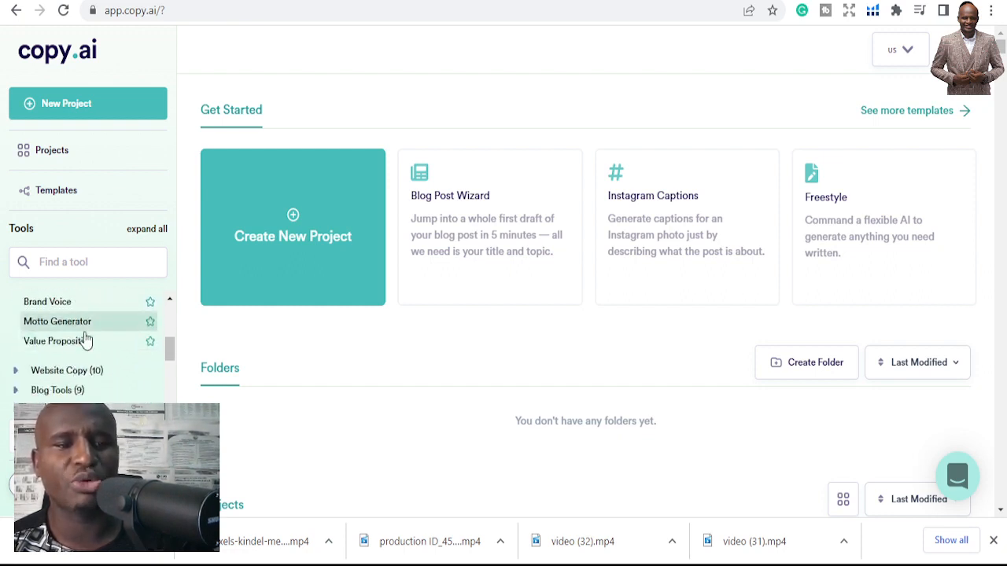
scroll(88, 346, down, 2)
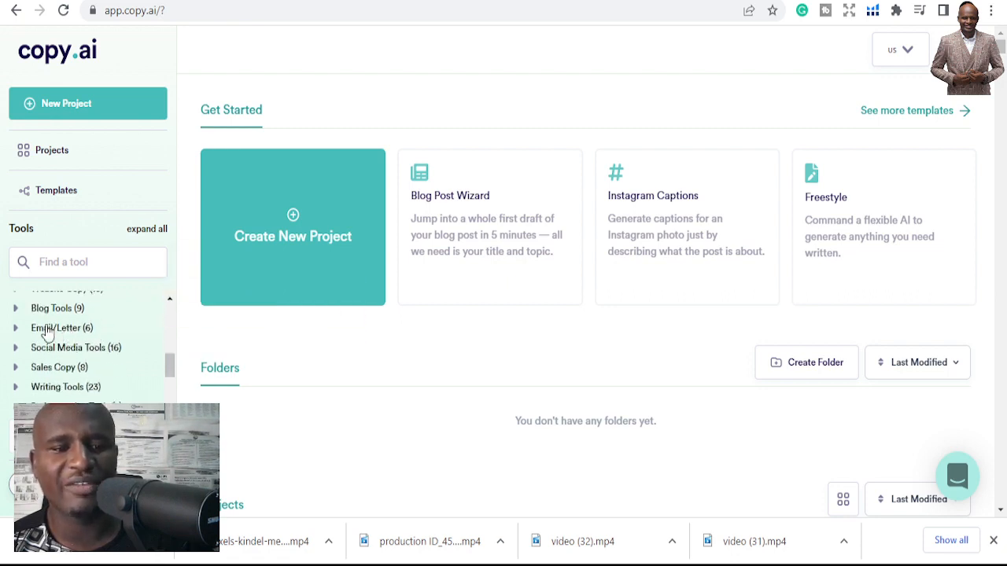
Expand the Website Copy category and look through its tools and the categories that follow it.
scroll(43, 340, up, 2)
click(29, 376)
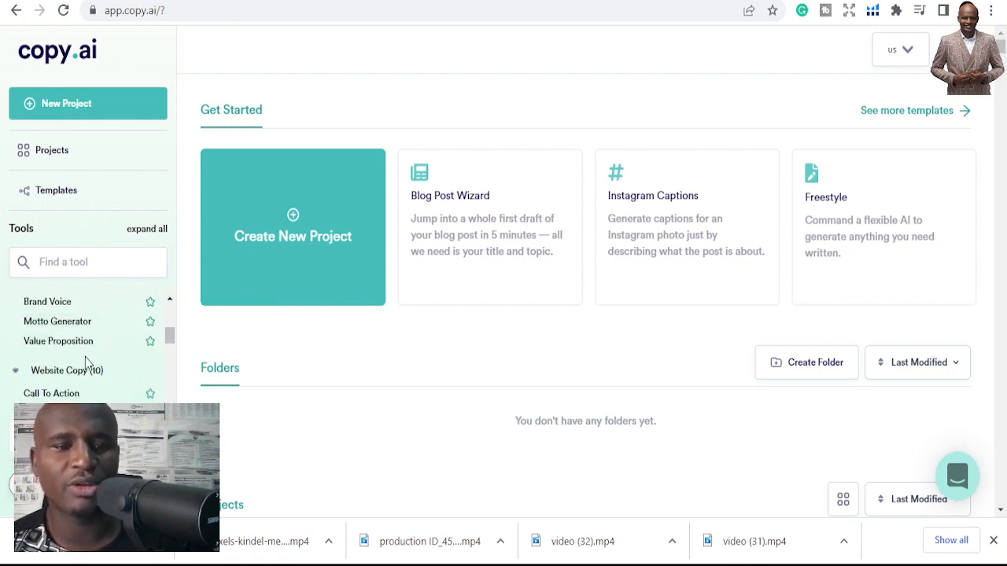
scroll(86, 362, down, 4)
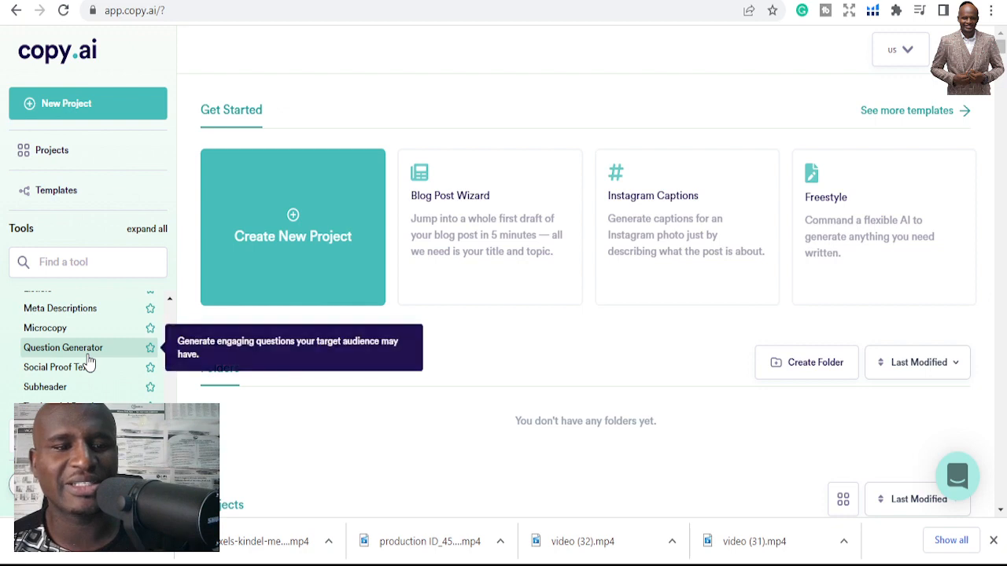
scroll(85, 359, up, 2)
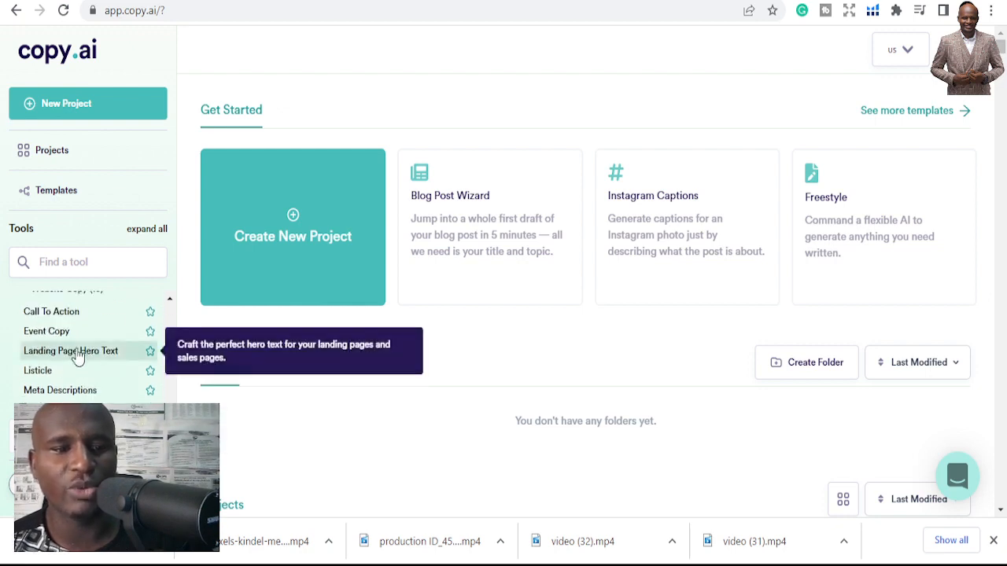
scroll(115, 360, down, 1)
scroll(112, 359, down, 5)
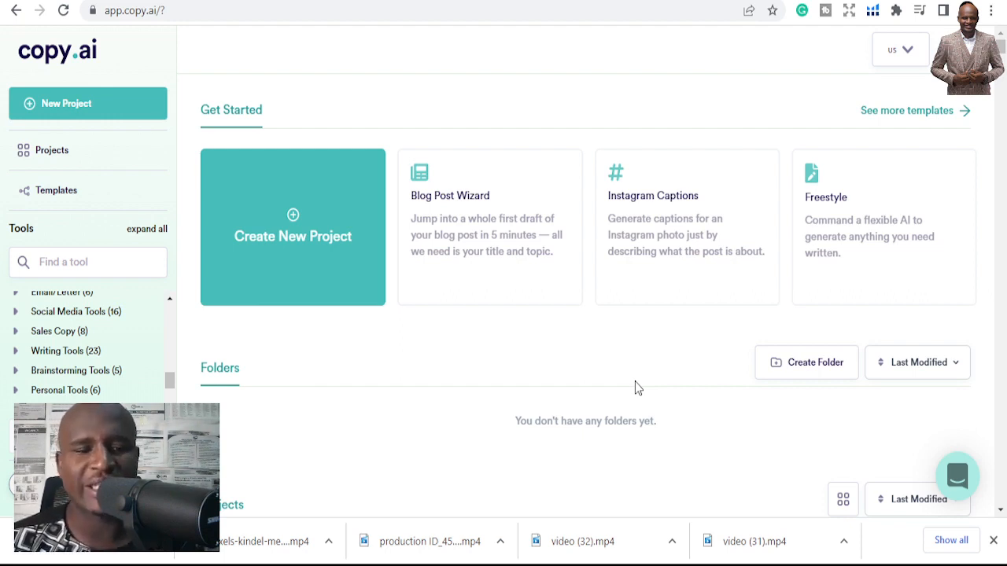
Expand the Blog Tools category and open its Blog Title tool.
scroll(108, 353, up, 2)
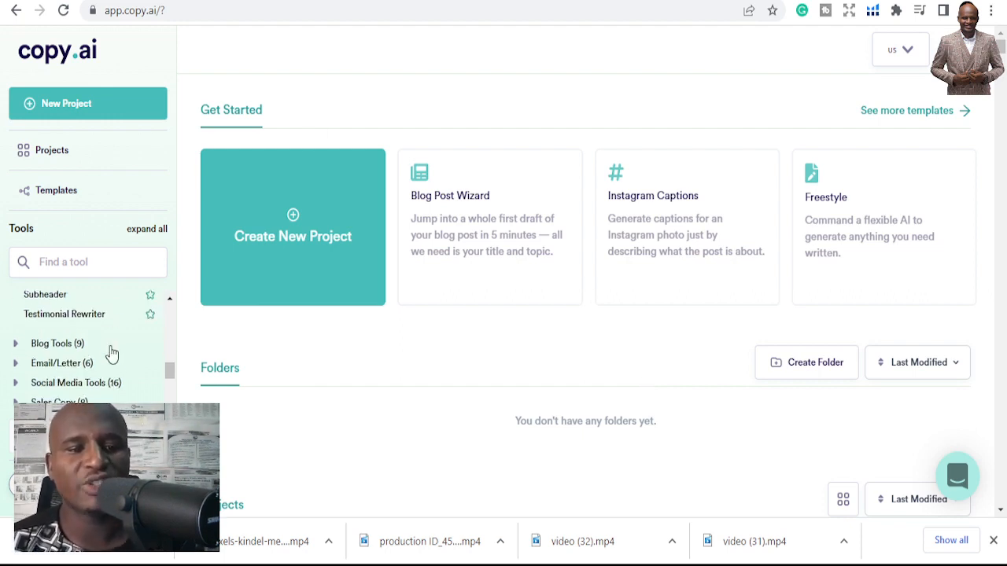
scroll(107, 356, down, 1)
scroll(108, 355, up, 2)
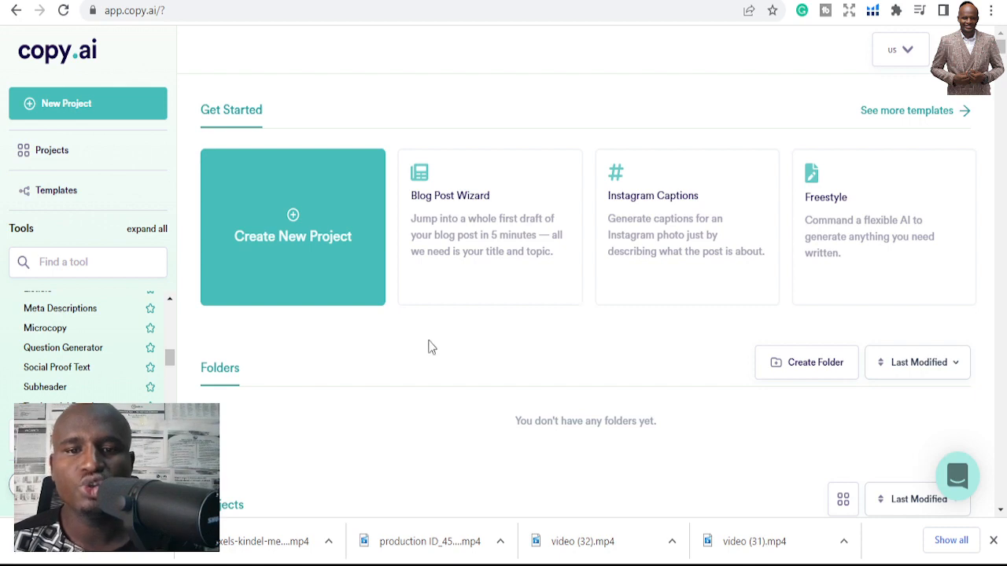
scroll(47, 323, down, 2)
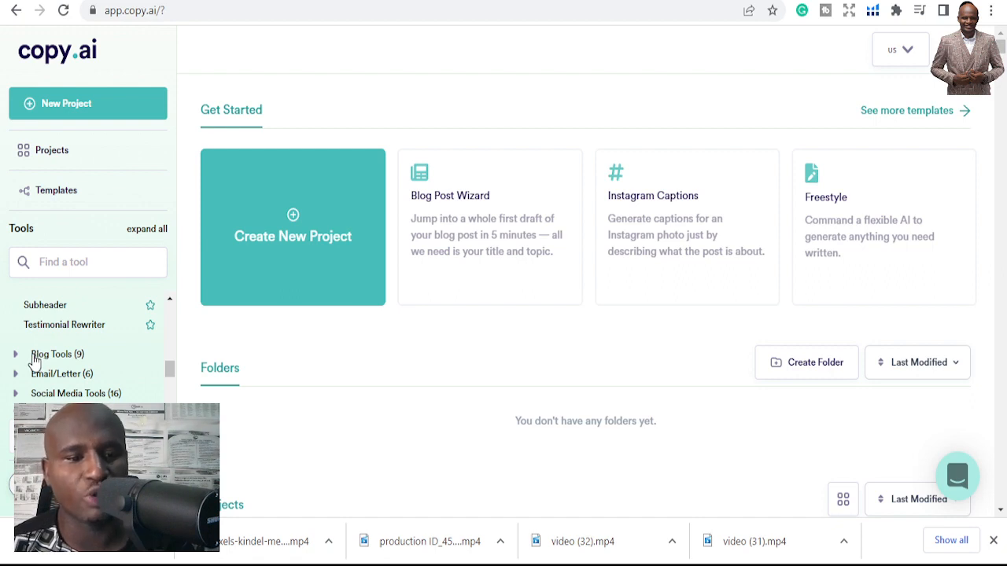
click(35, 358)
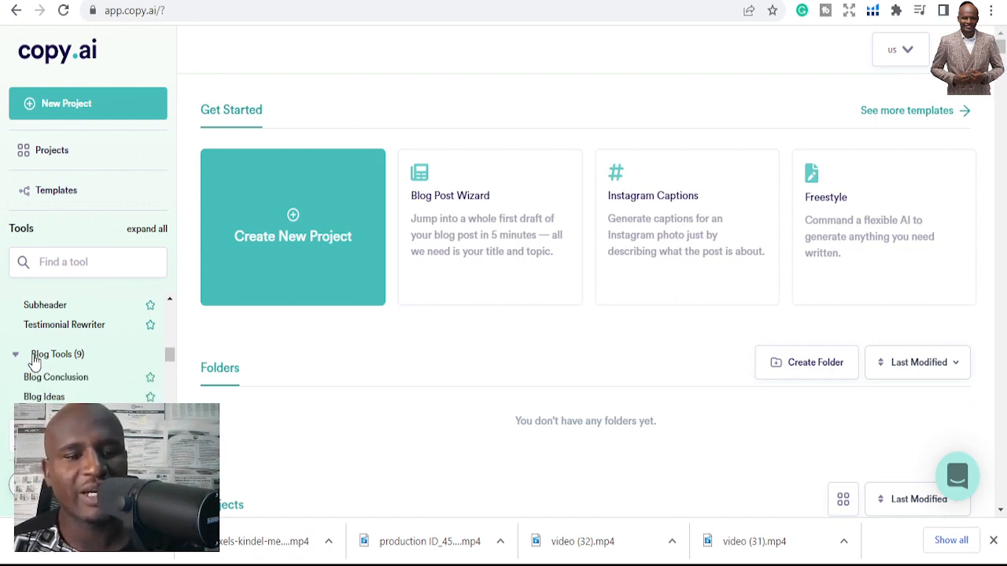
scroll(49, 377, down, 1)
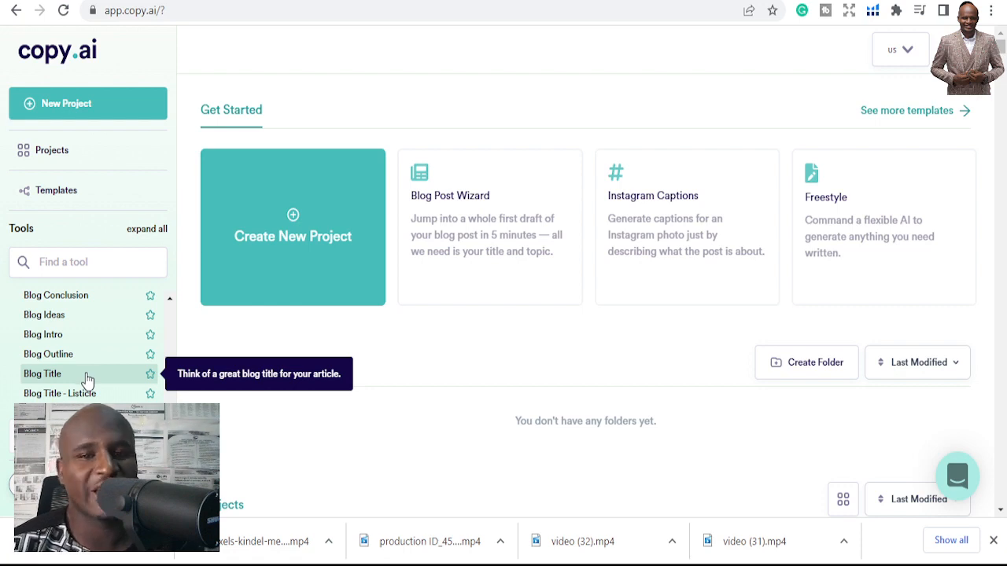
click(87, 380)
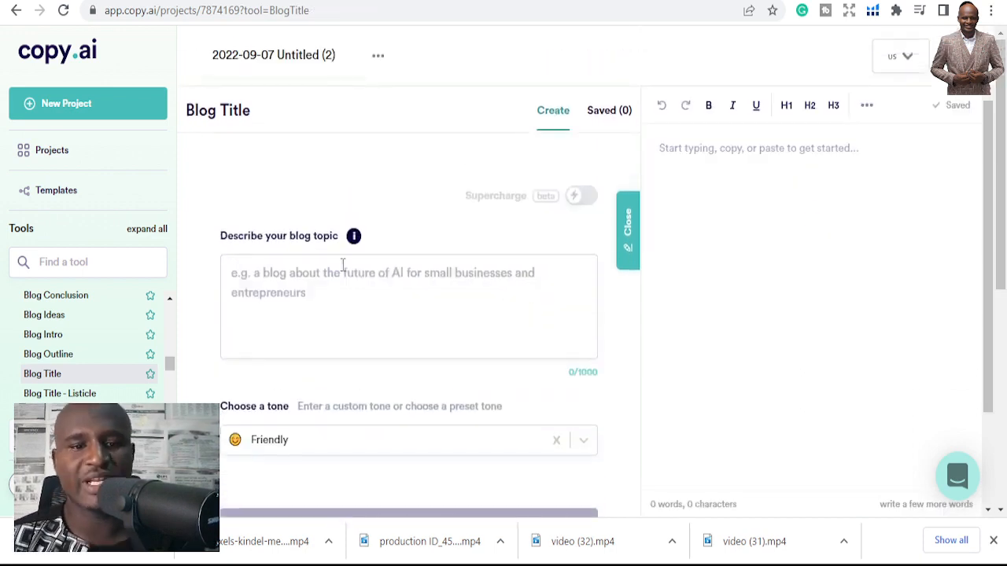
Set the tone for the blog title generator to Professional.
click(391, 273)
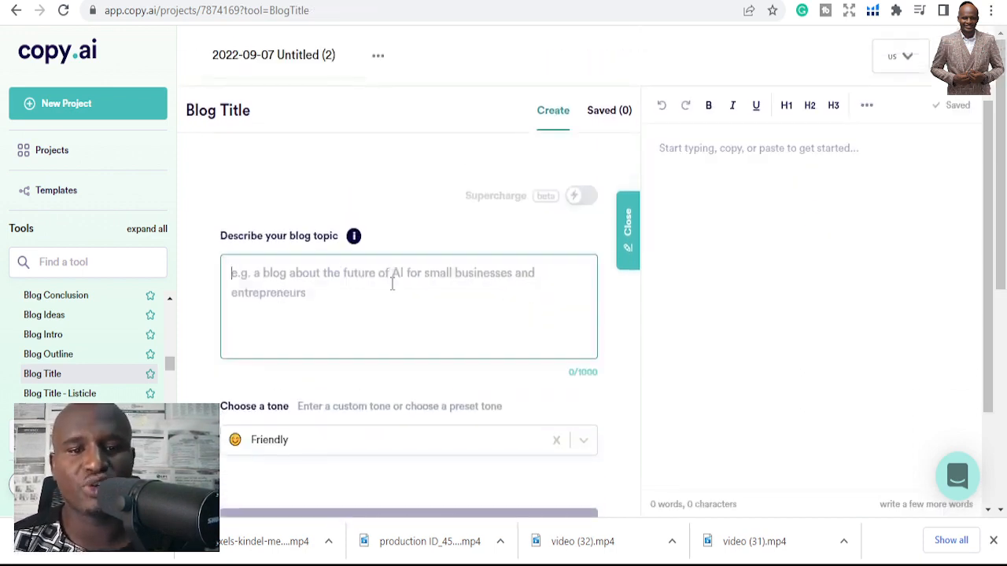
scroll(542, 397, down, 1)
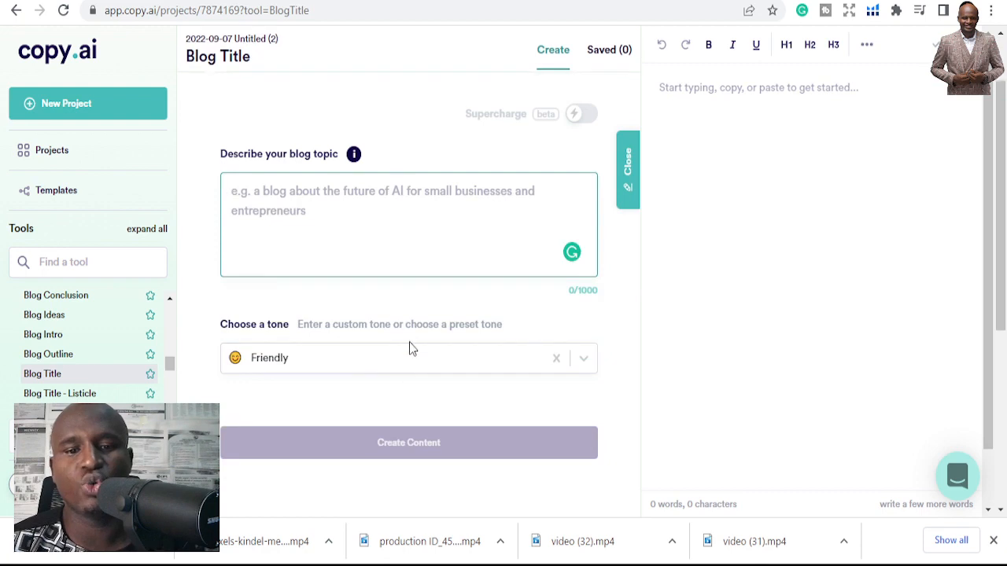
click(411, 351)
click(383, 376)
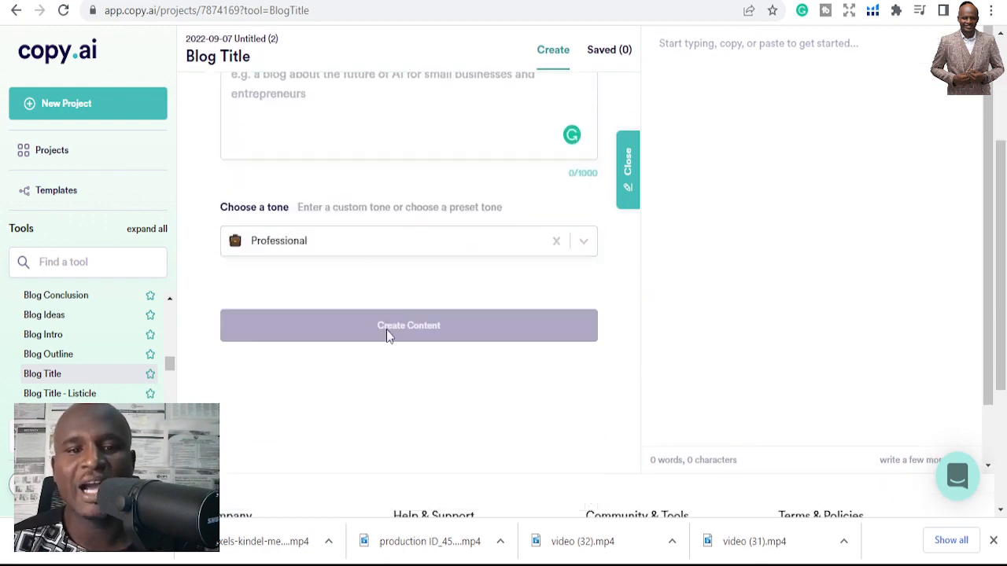
Describe the blog topic as "how to write a blogpost".
scroll(415, 192, up, 1)
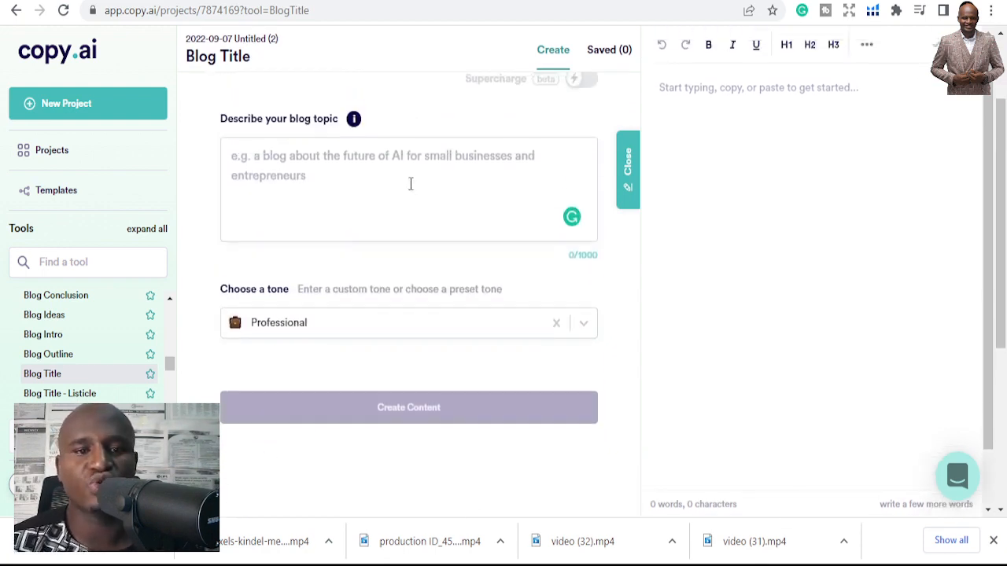
click(411, 184)
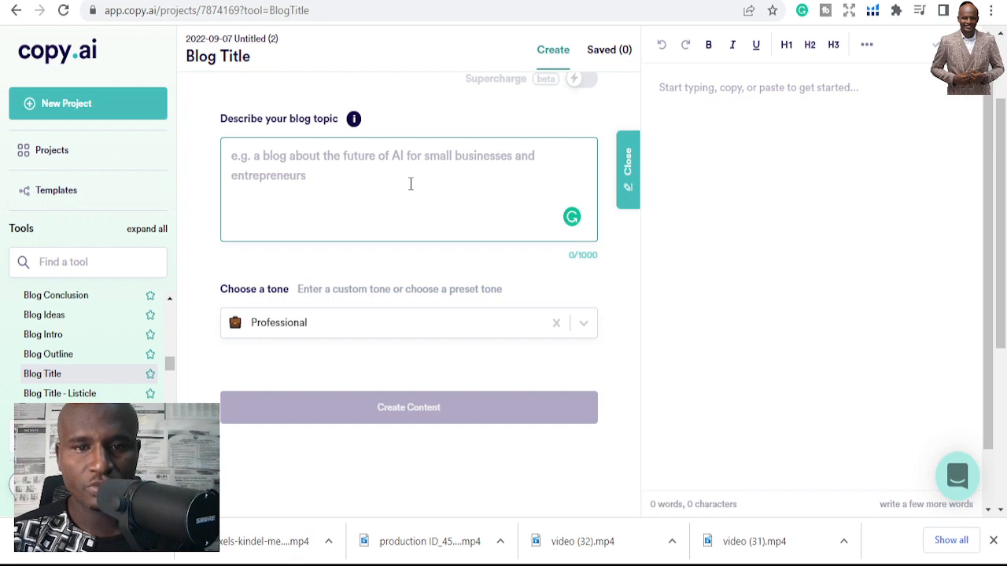
text(h)
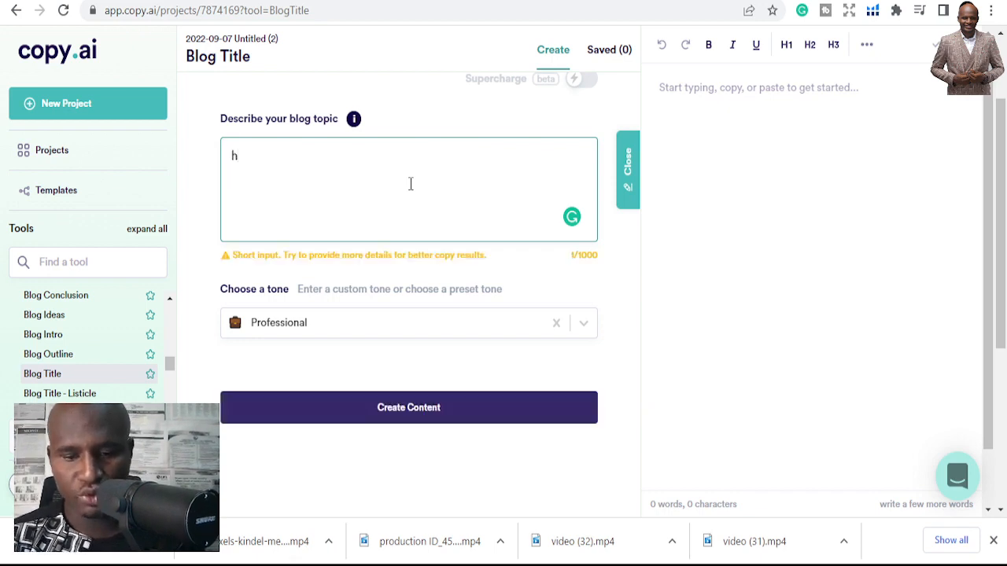
text(ow to )
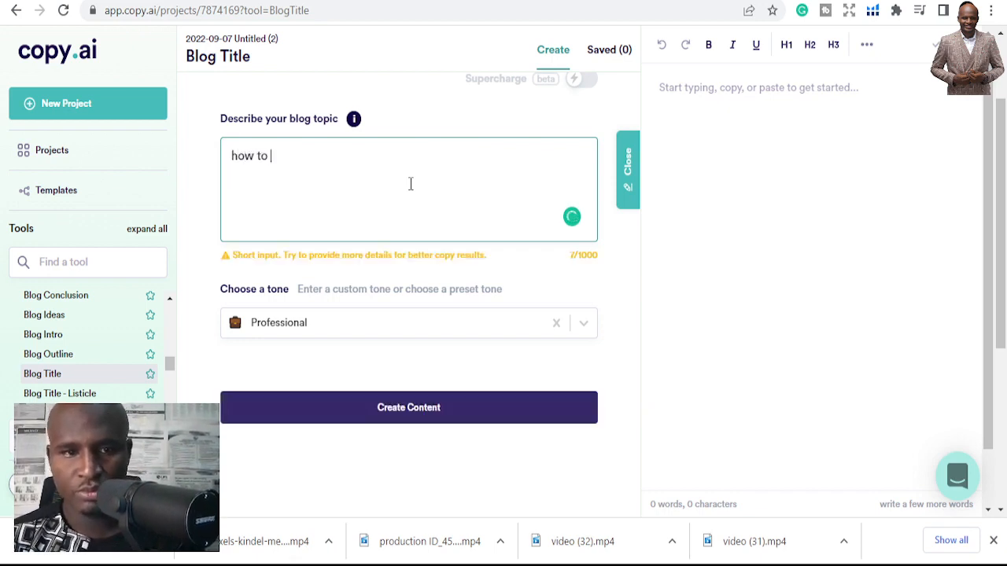
text(write)
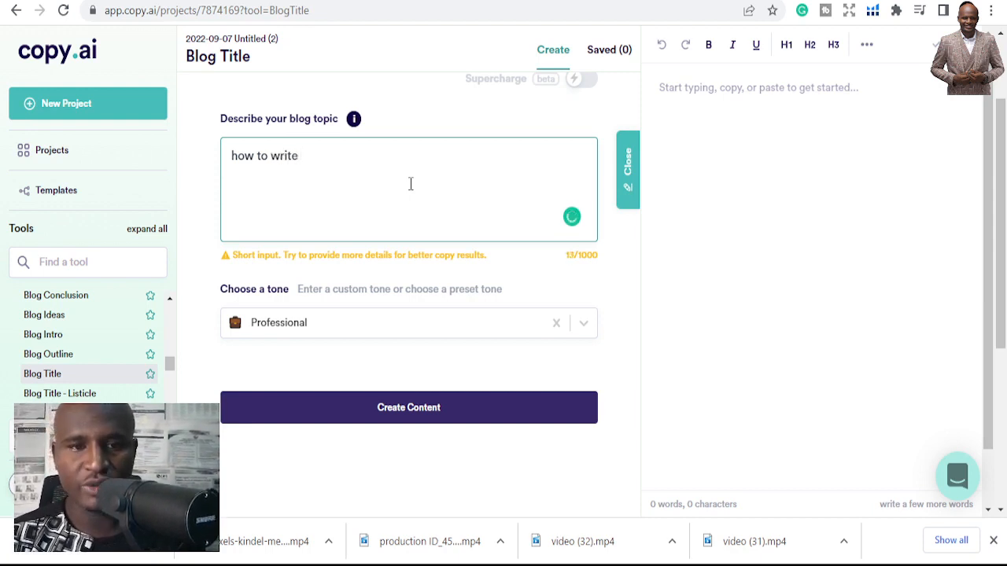
text( a bl)
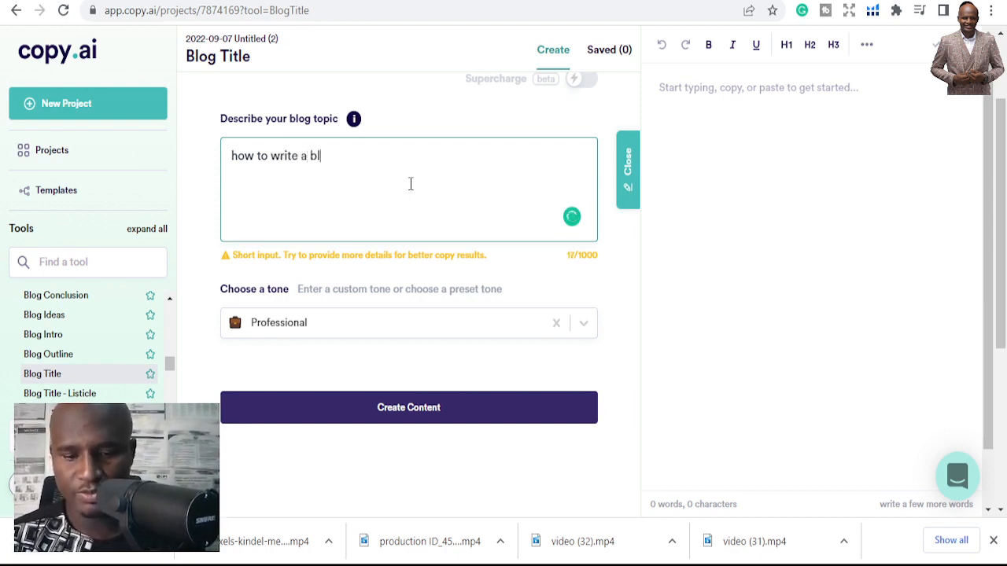
text(of)
text(p)
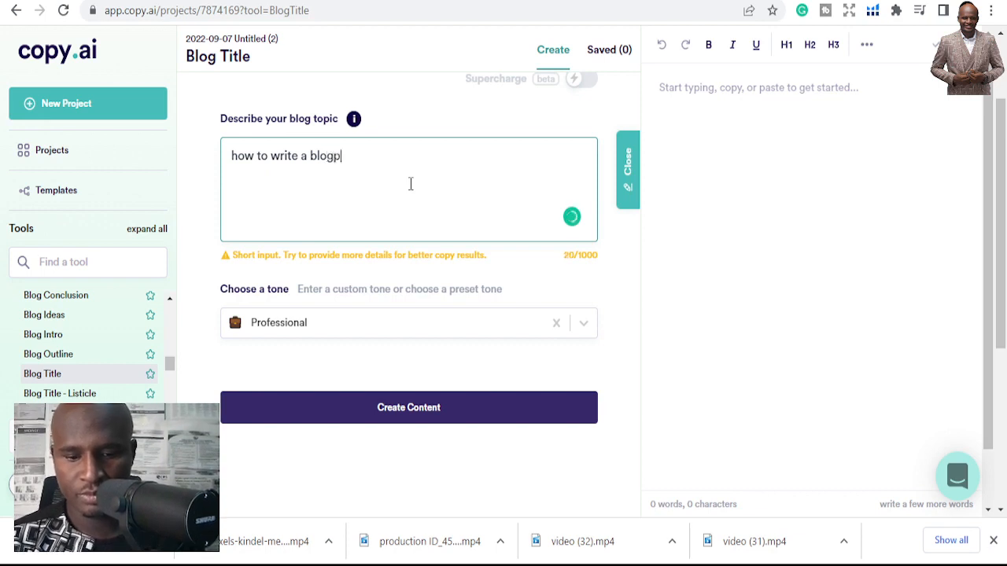
text(ost)
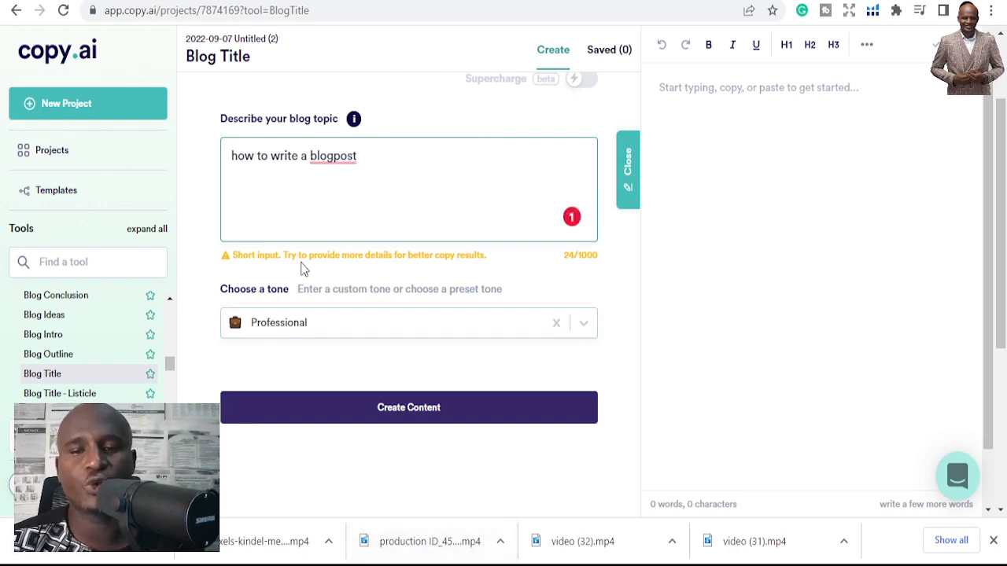
Correct the topic's spelling to "blog post" with the Grammarly suggestion and generate the blog titles.
scroll(319, 216, down, 1)
scroll(343, 151, up, 1)
mouse_move(332, 158)
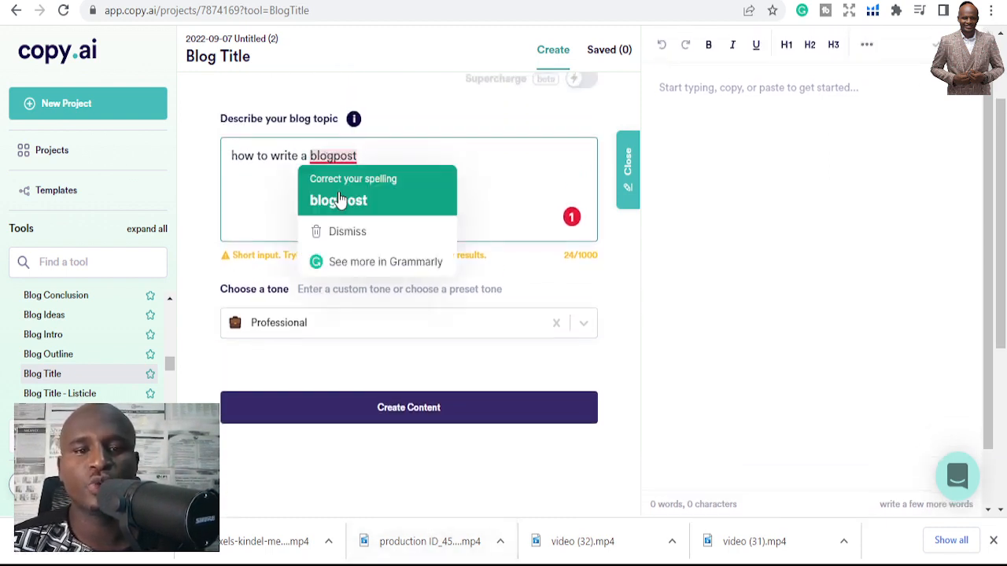
click(338, 200)
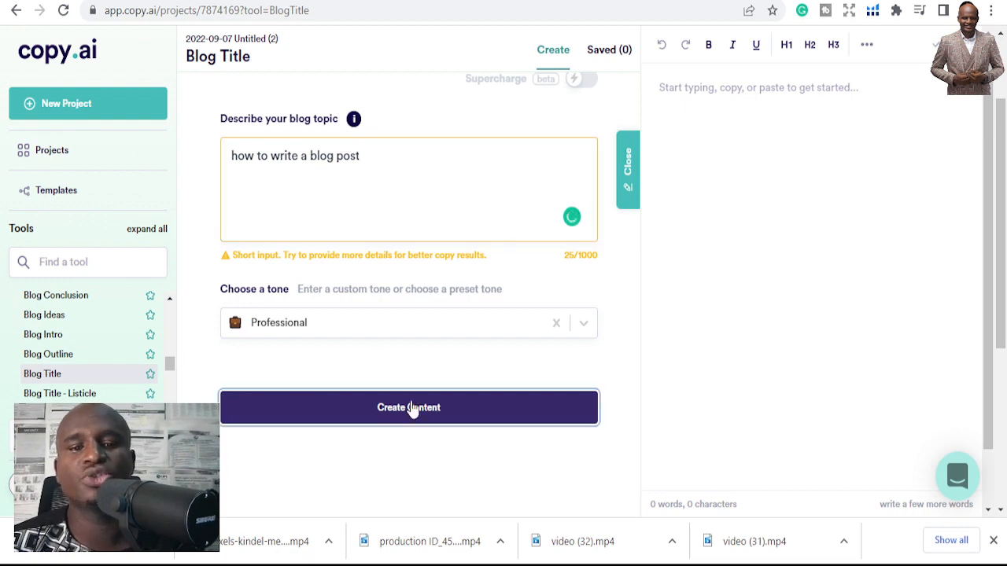
click(411, 407)
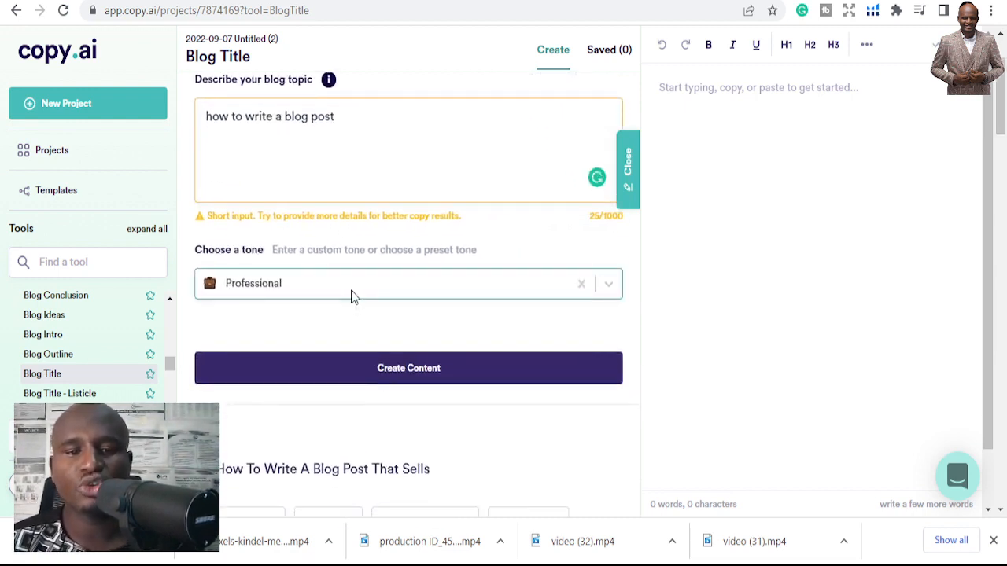
Check the available tones, keep Professional, and read through the first generated blog titles.
click(364, 282)
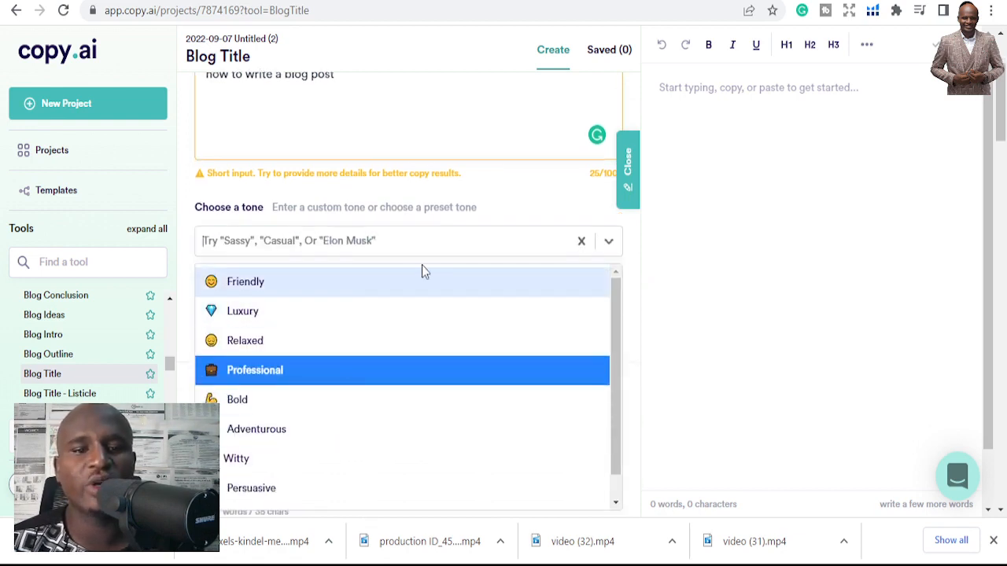
click(398, 367)
scroll(326, 341, down, 1)
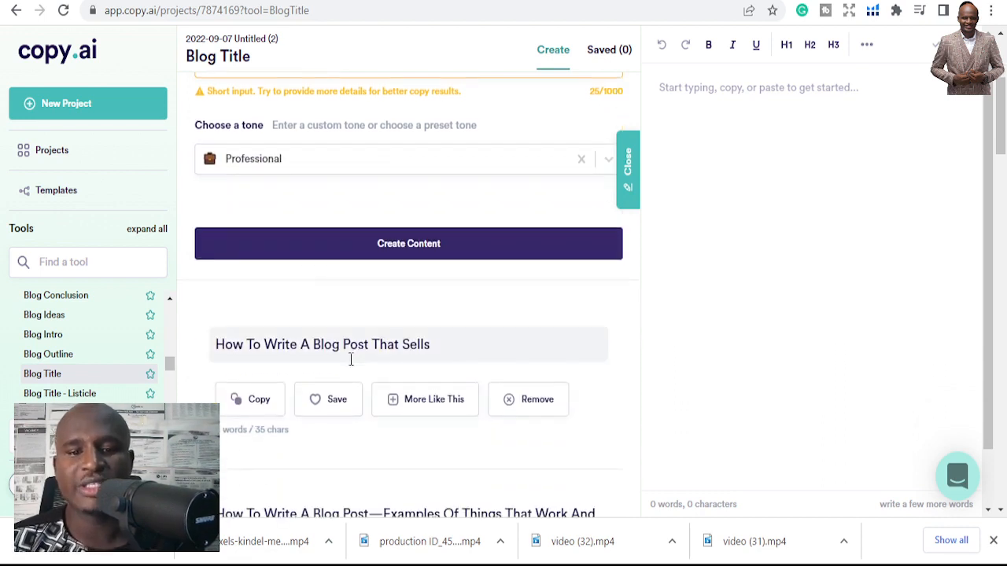
scroll(351, 360, down, 1)
scroll(349, 355, down, 2)
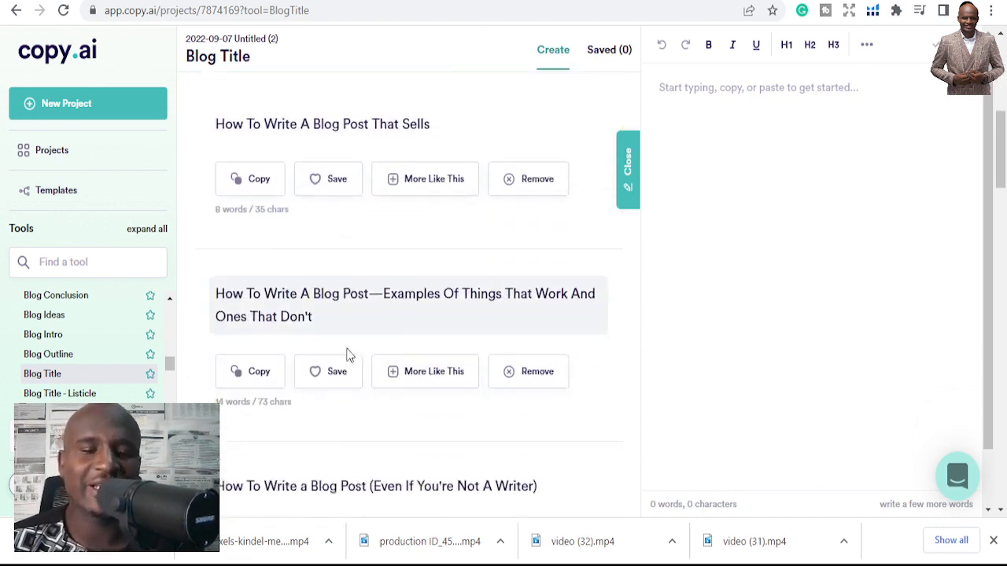
scroll(349, 356, up, 2)
scroll(434, 353, down, 1)
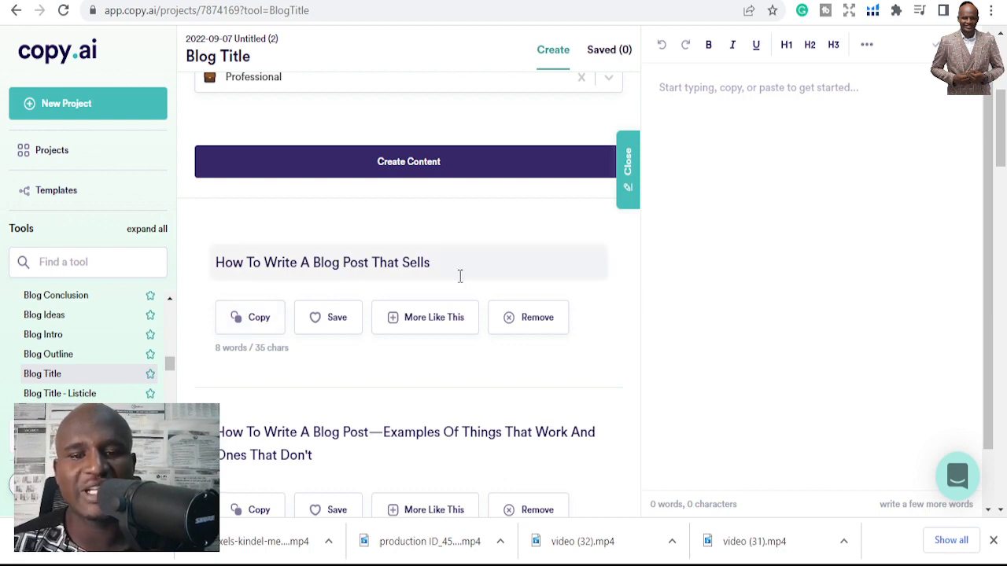
scroll(470, 273, down, 1)
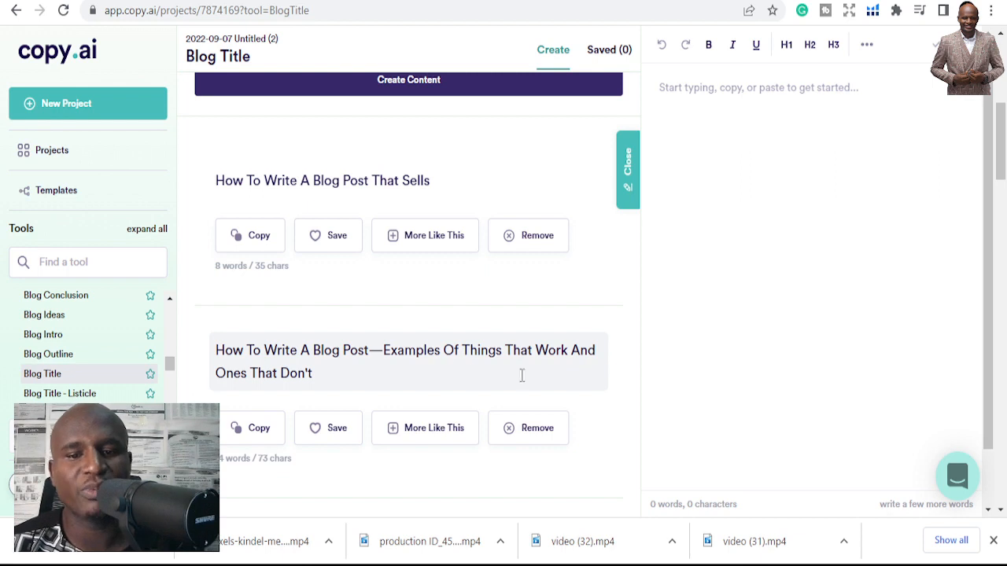
scroll(598, 376, down, 1)
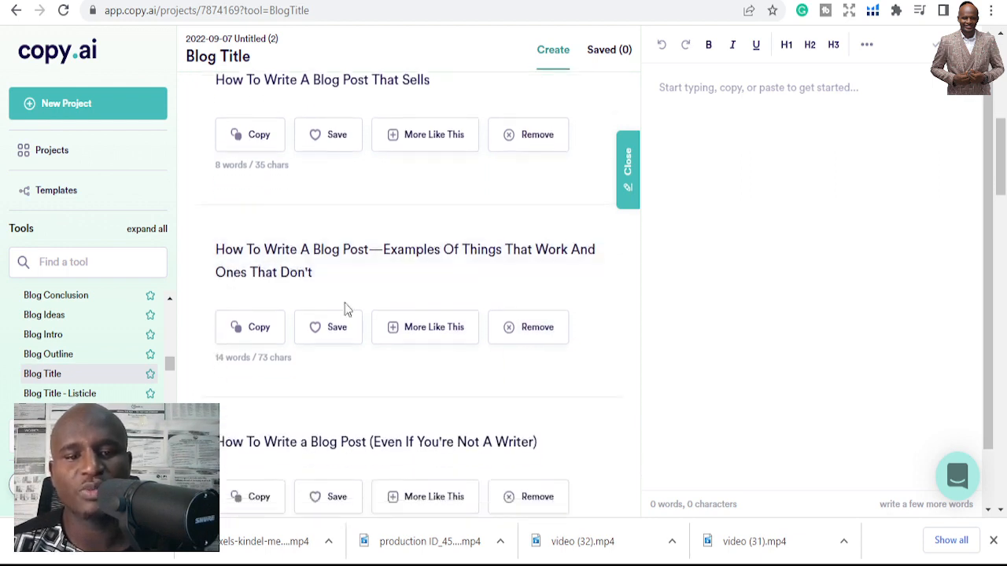
scroll(343, 308, down, 2)
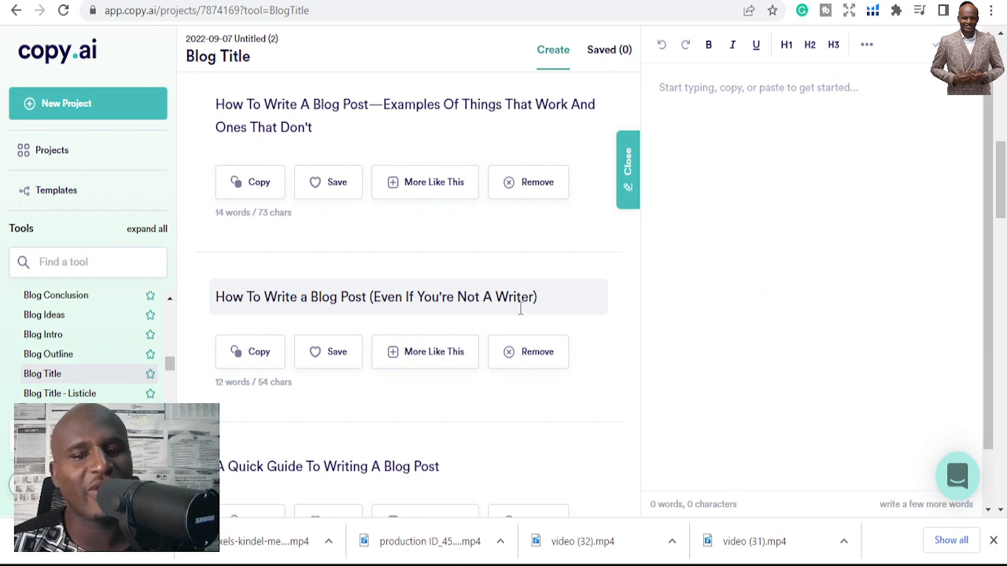
Copy the generated title "How To Write a Blog Post (Even If You're Not A Writer)" into the empty document editor.
click(337, 297)
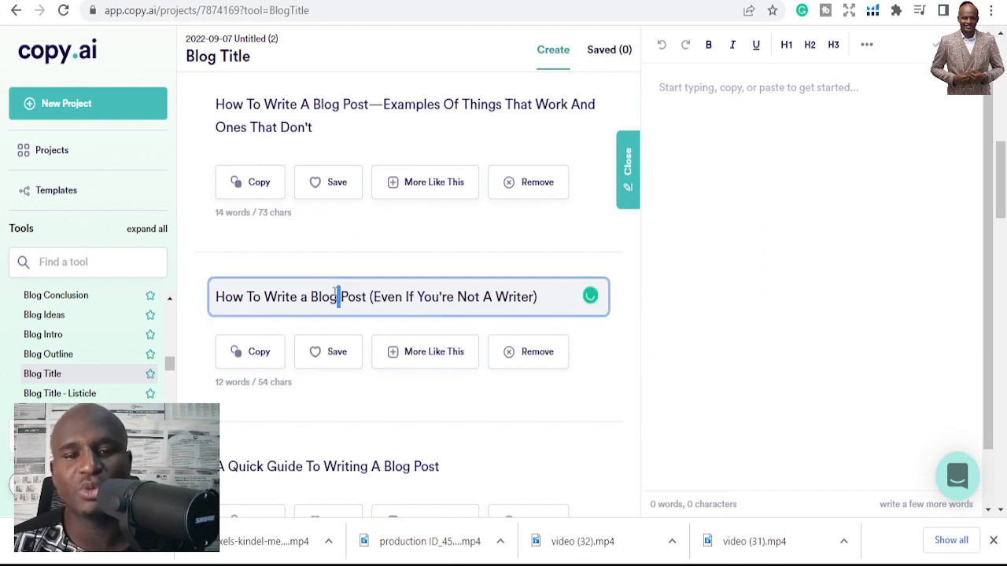
key(ctrl+a)
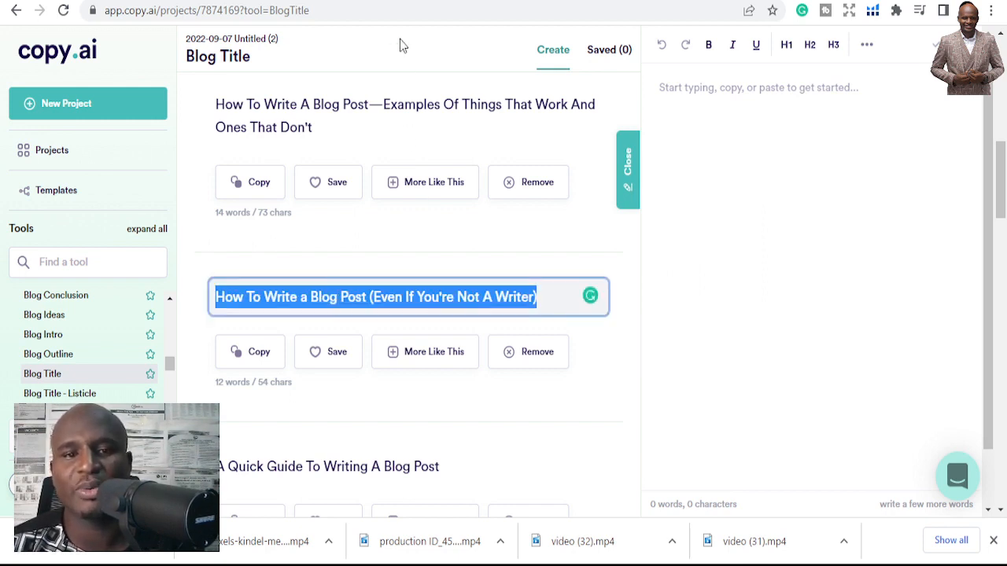
key(ctrl+c)
click(727, 94)
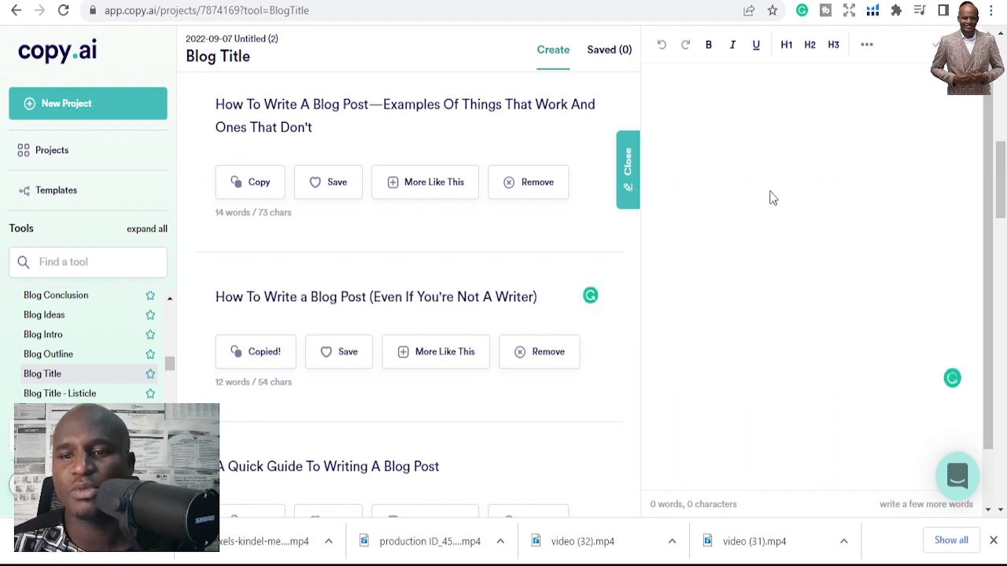
key(ctrl+v)
Go through more title suggestions and copy "A Step-By-Step Guide To Writing An Awesome Blog Post".
scroll(209, 338, down, 2)
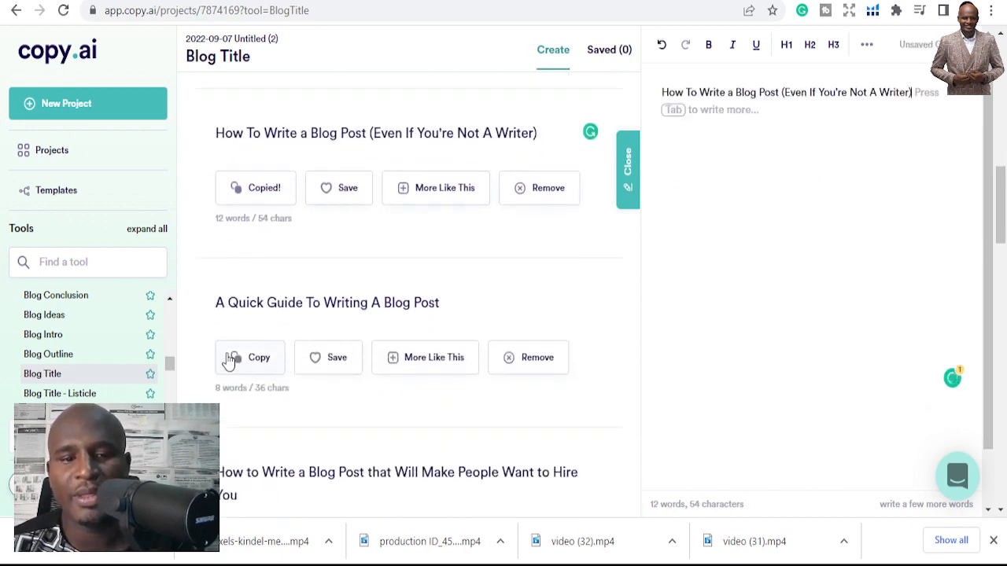
scroll(367, 306, down, 2)
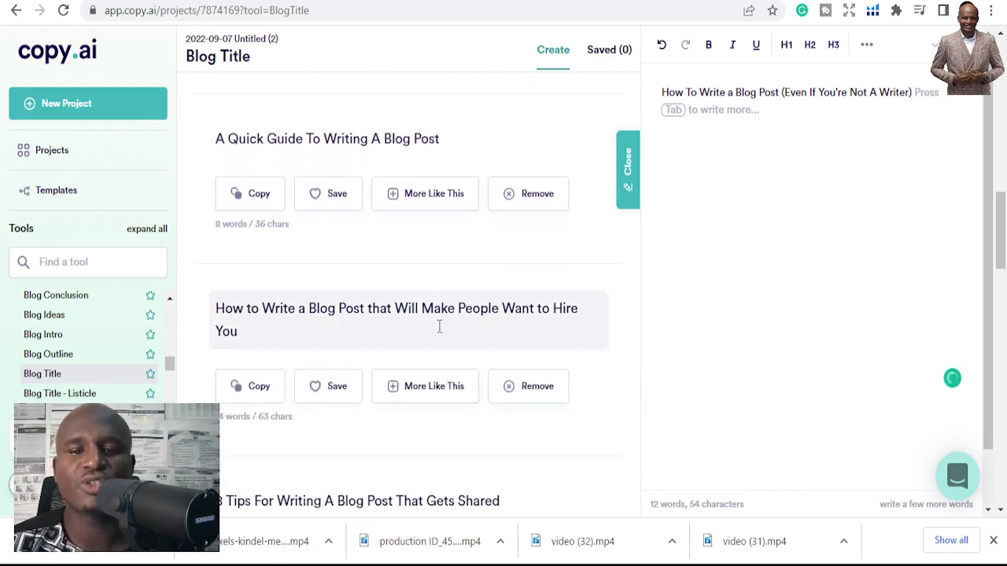
scroll(489, 326, down, 3)
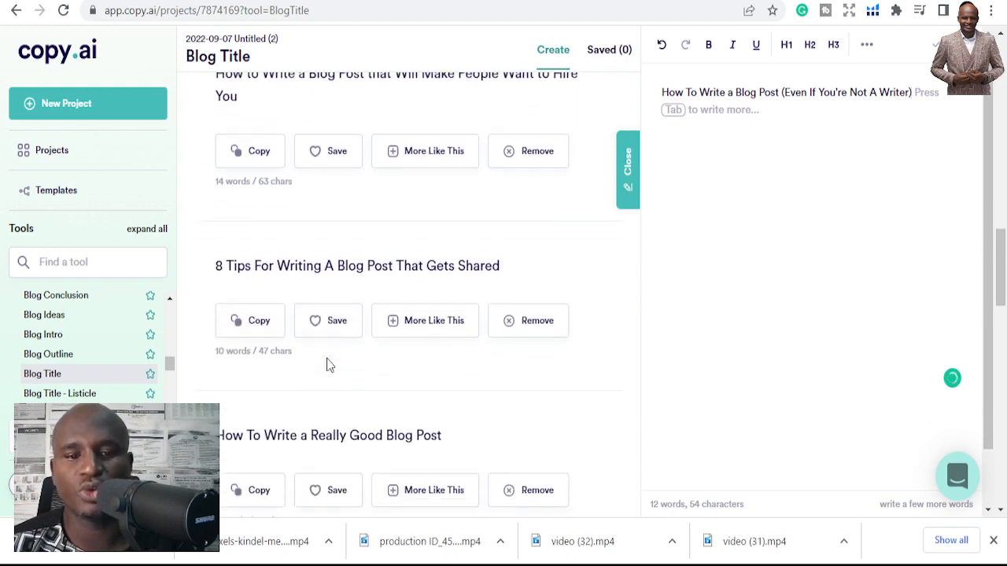
scroll(440, 280, down, 2)
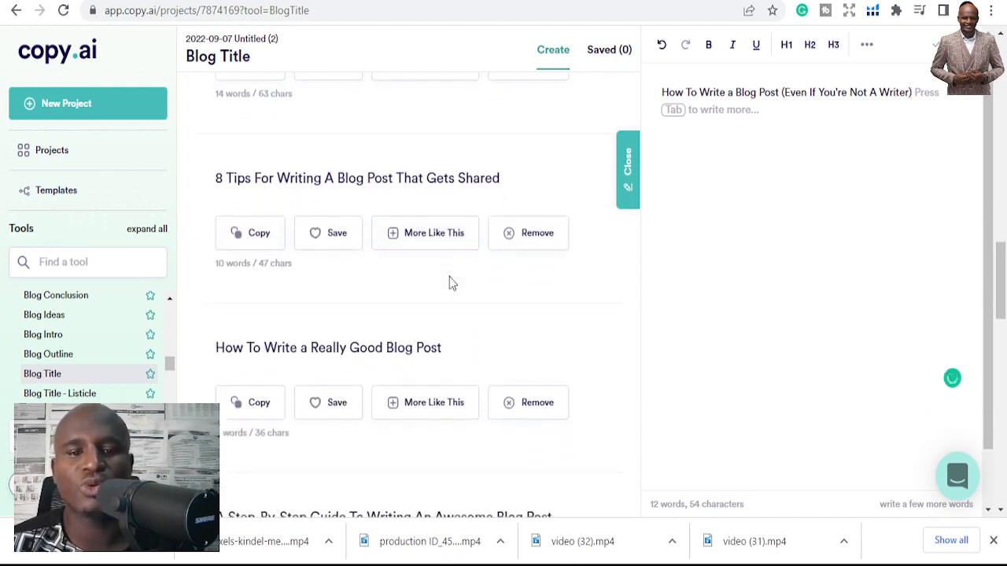
scroll(449, 283, down, 2)
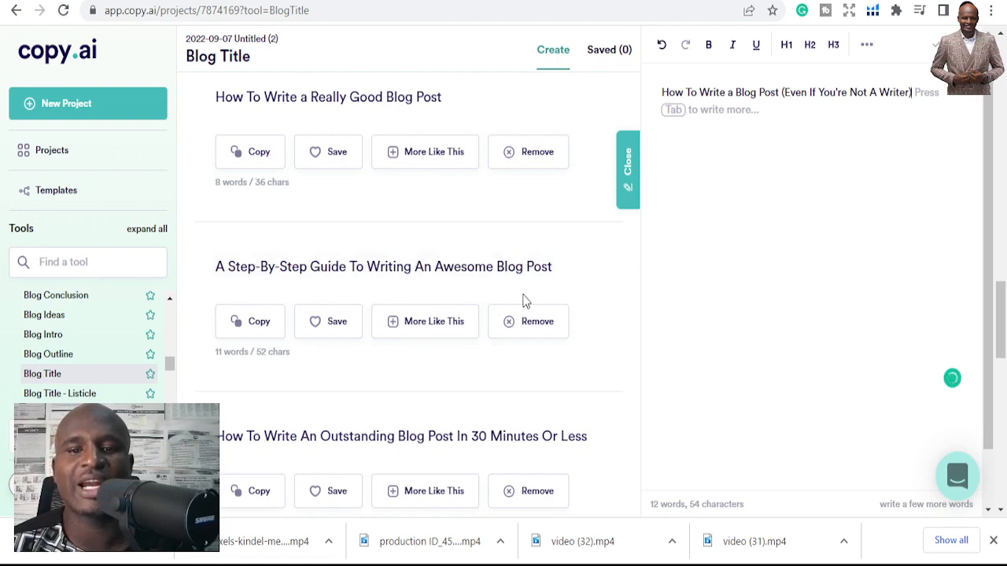
triple_click(386, 267)
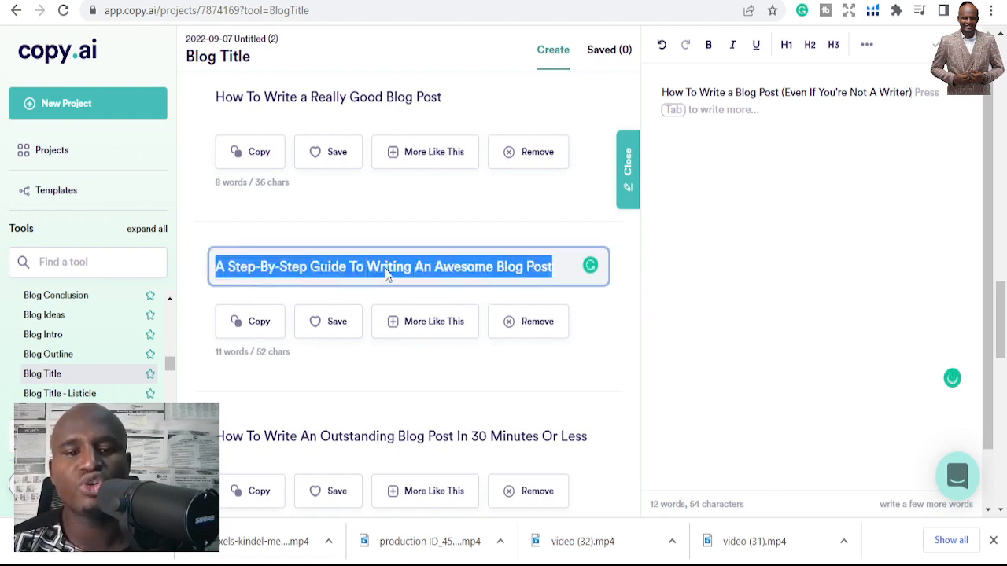
key(ctrl+c)
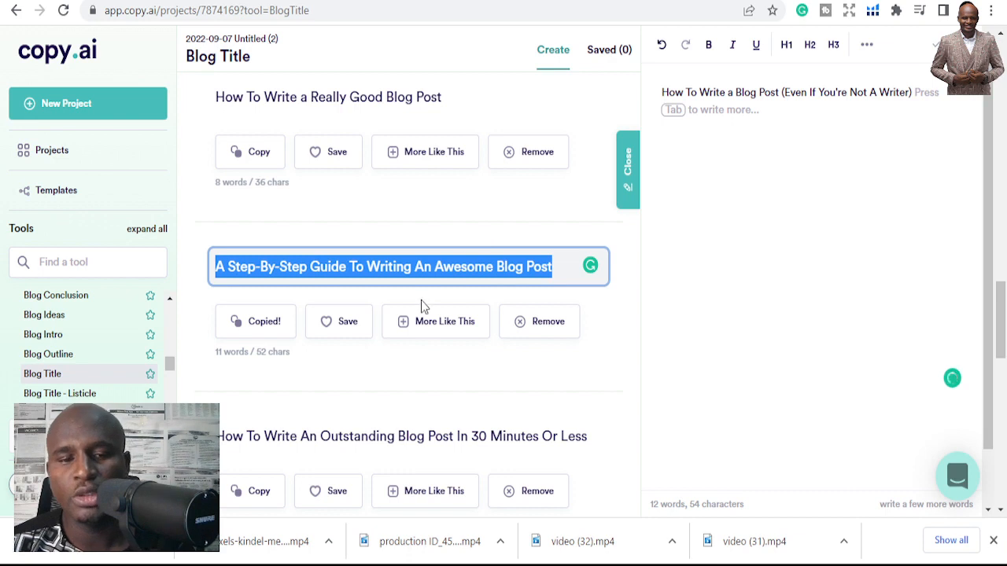
Go through the remaining title suggestions and paste "A Step-By-Step Guide To Writing An Awesome Blog Post" on a new line in the editor.
scroll(420, 305, down, 2)
scroll(412, 297, down, 2)
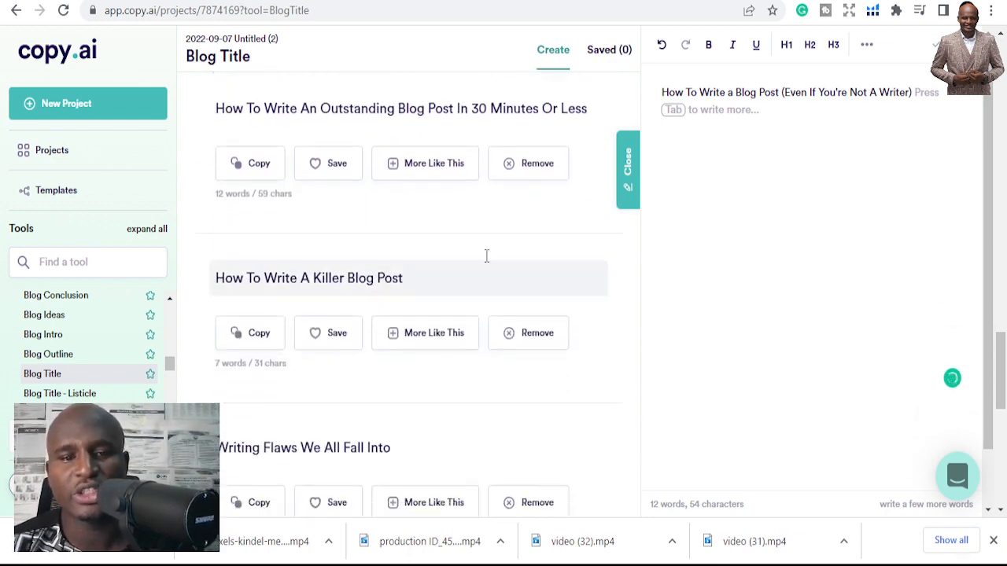
scroll(349, 304, down, 3)
scroll(409, 285, up, 2)
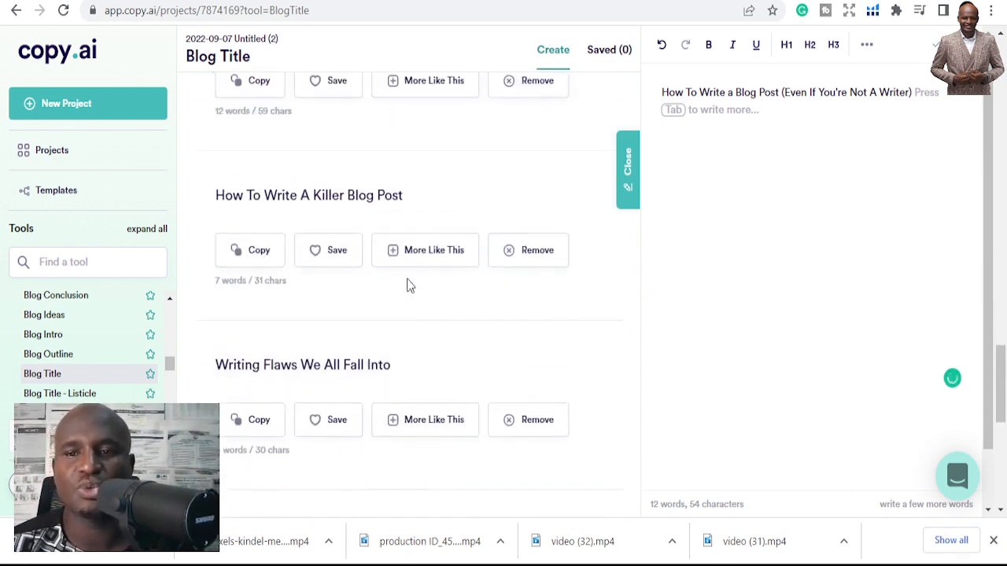
scroll(407, 284, up, 2)
click(719, 135)
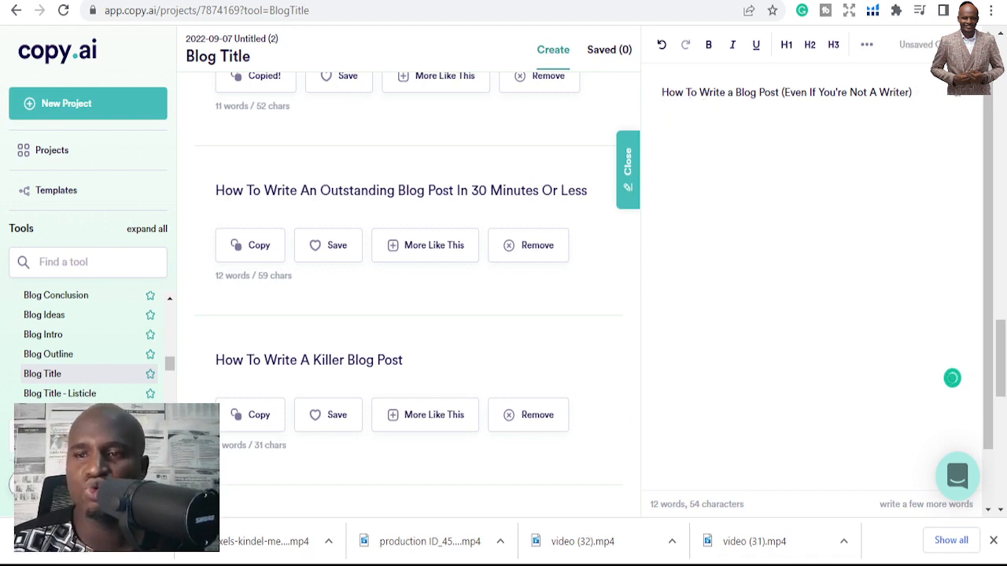
click(932, 94)
key(Return)
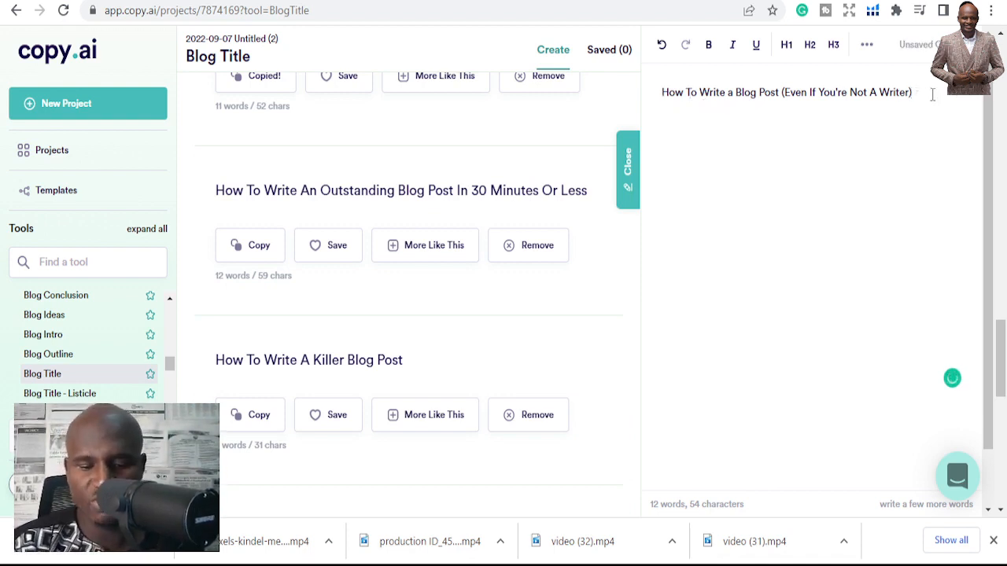
key(ctrl+v)
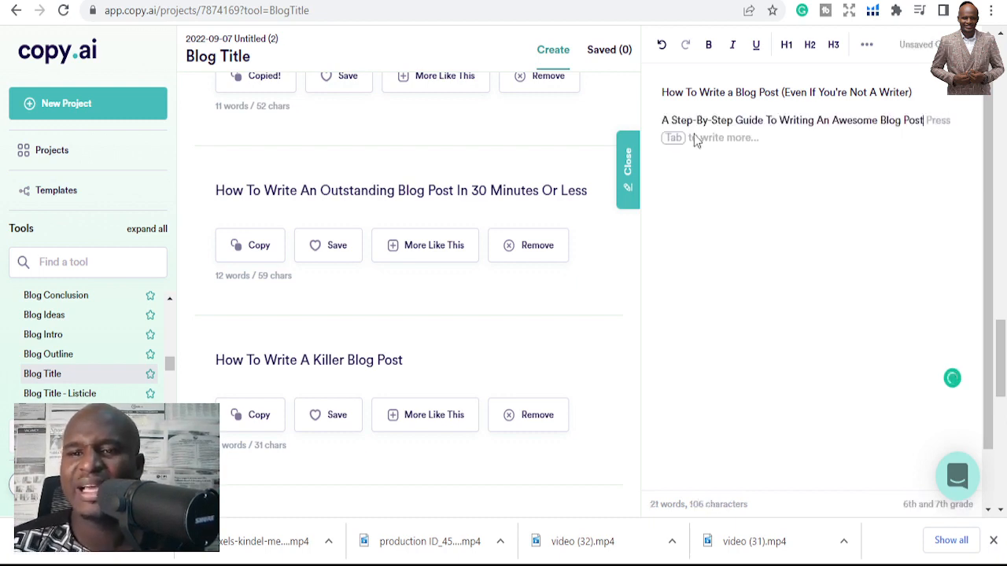
Delete the title "A Step-By-Step Guide To Writing An Awesome Blog Post" from the editor.
triple_click(757, 94)
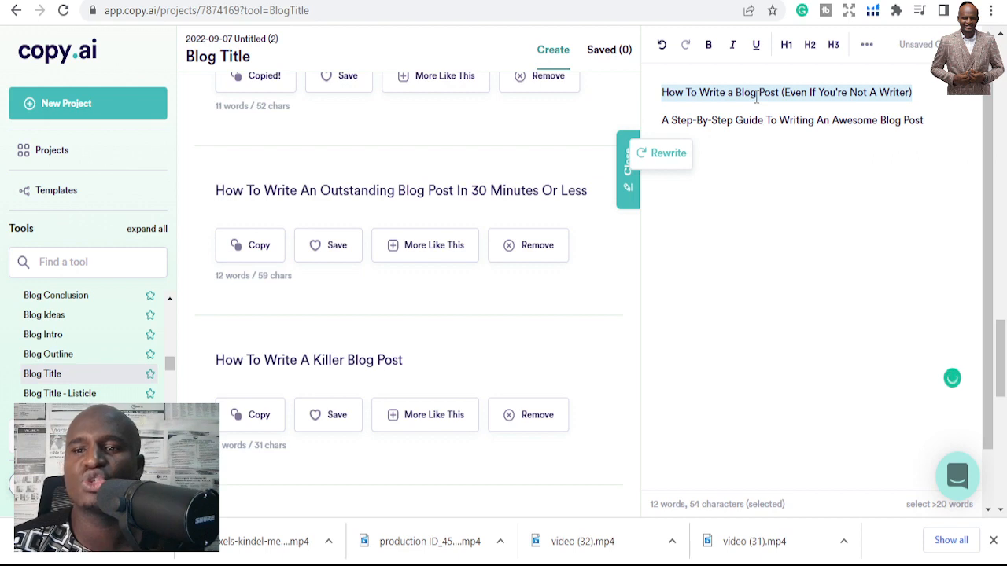
click(753, 136)
triple_click(753, 135)
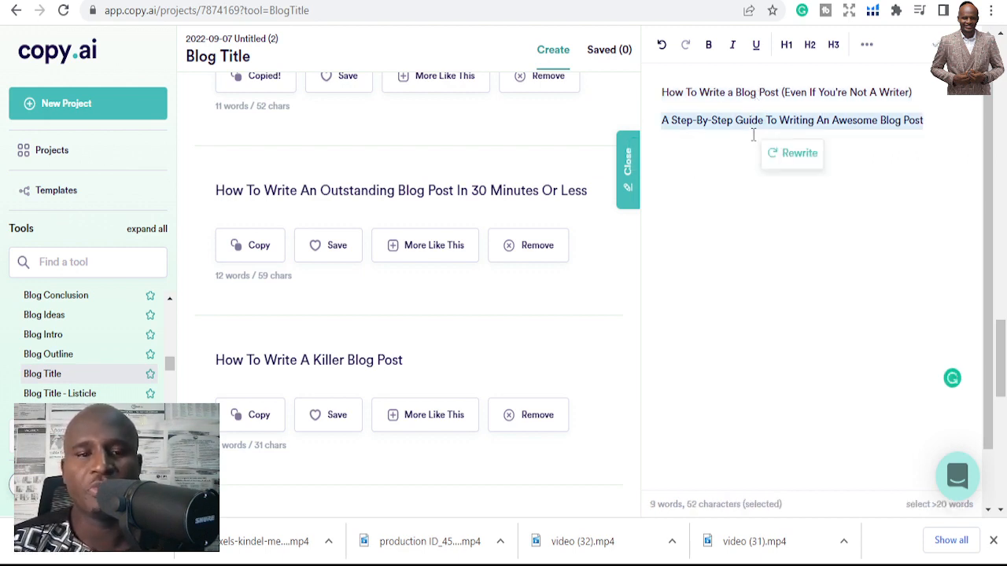
key(BackSpace)
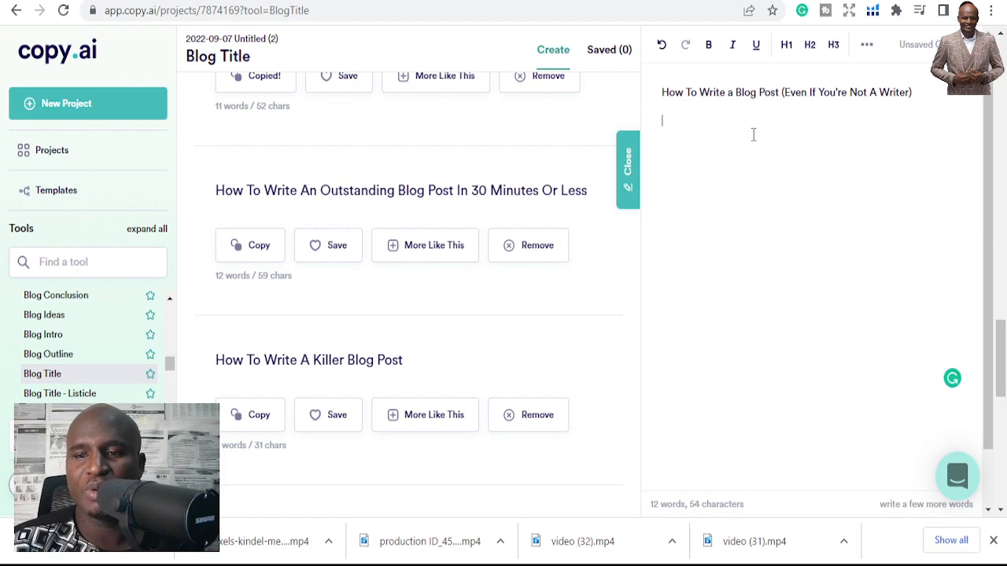
Copy the title "How To Write a Blog Post (Even If You're Not A Writer)" and start a new project from the Blog Post Wizard template.
triple_click(715, 92)
key(ctrl+c)
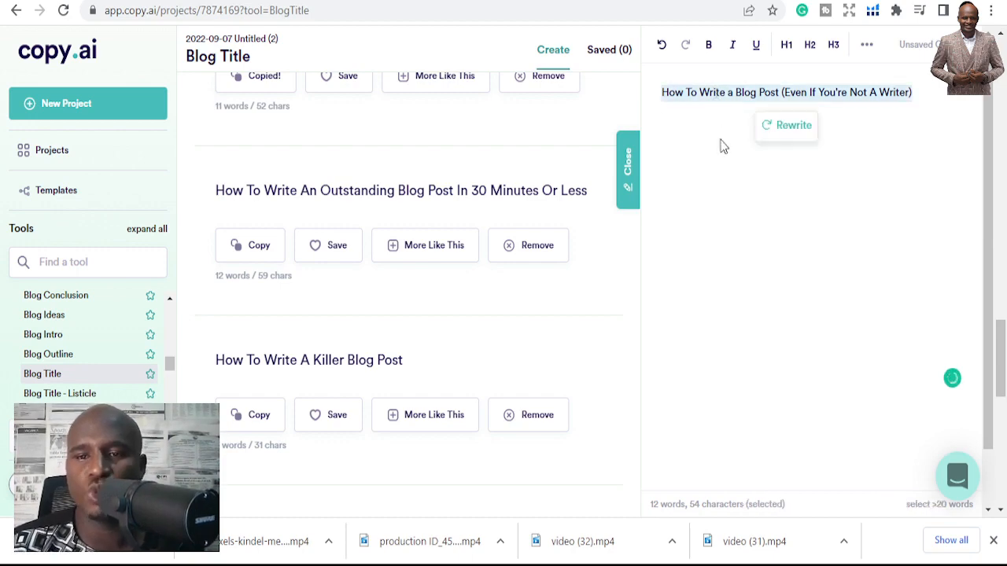
scroll(179, 222, up, 1)
scroll(179, 223, up, 8)
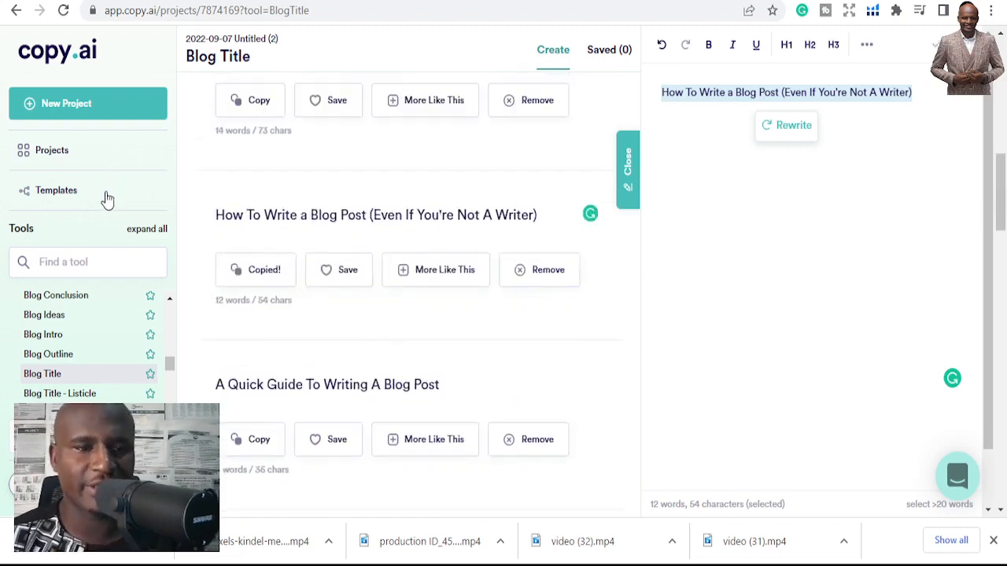
click(78, 192)
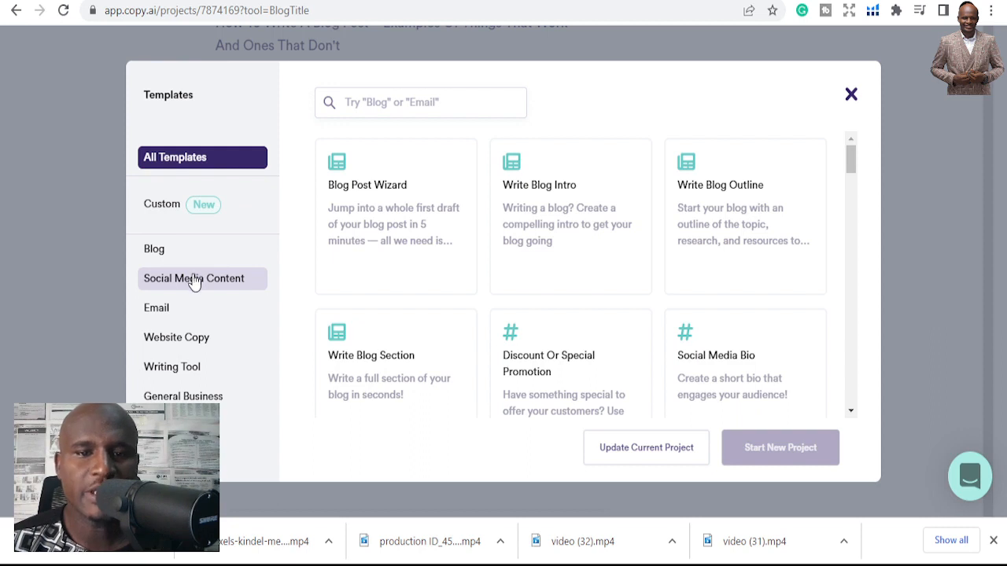
click(364, 224)
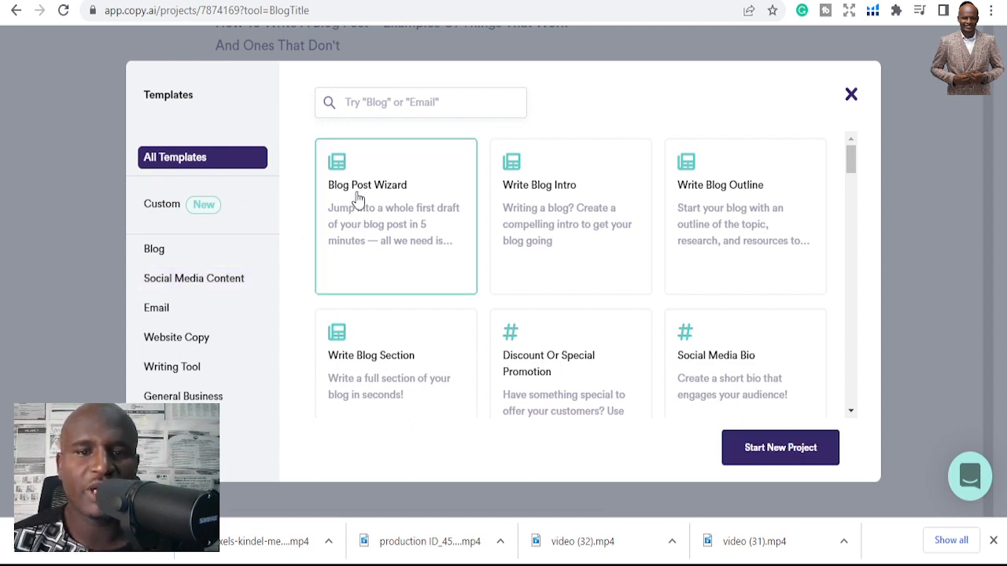
click(775, 447)
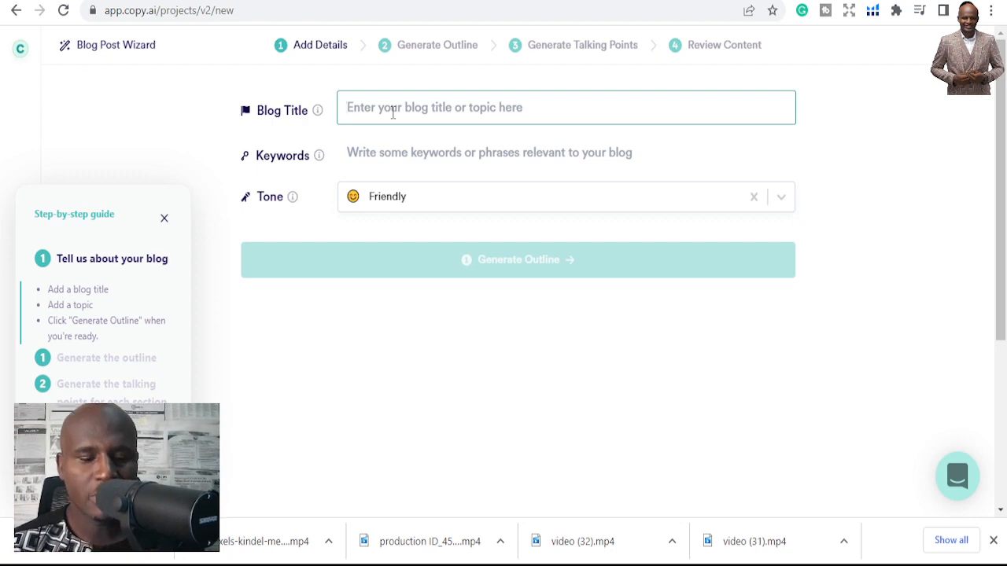
Paste the copied title as the blog title and set the tone to Professional.
key(ctrl+v)
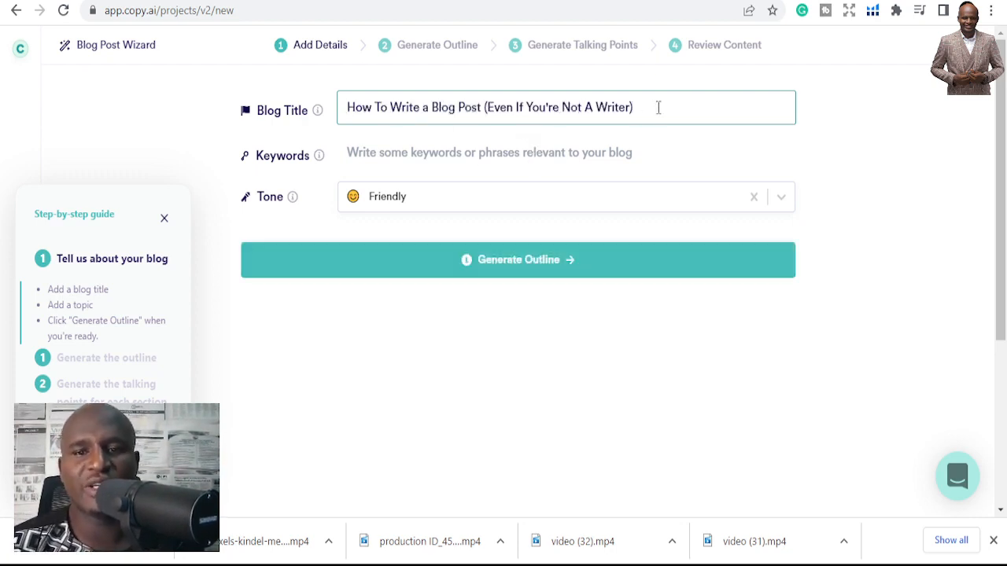
click(405, 194)
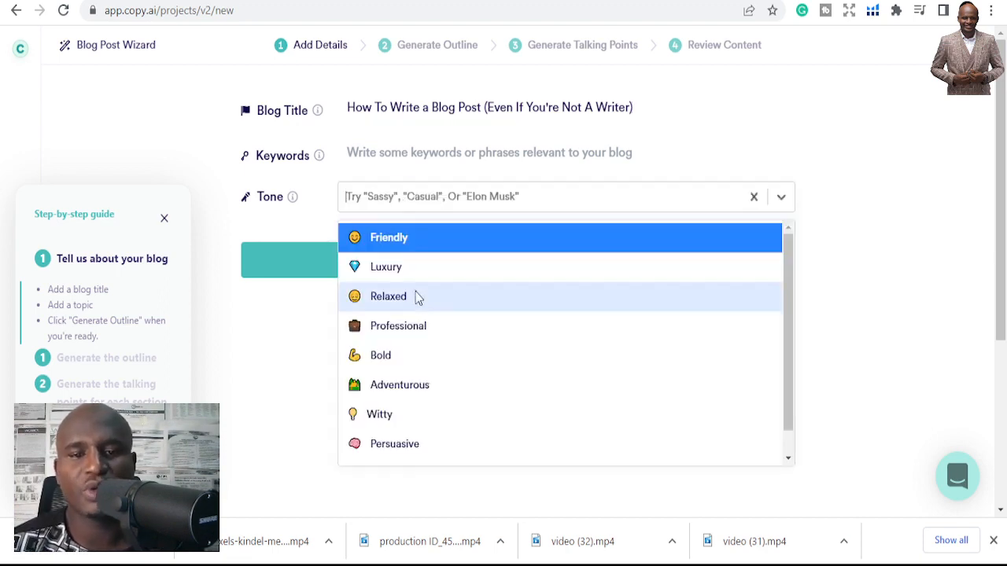
click(426, 325)
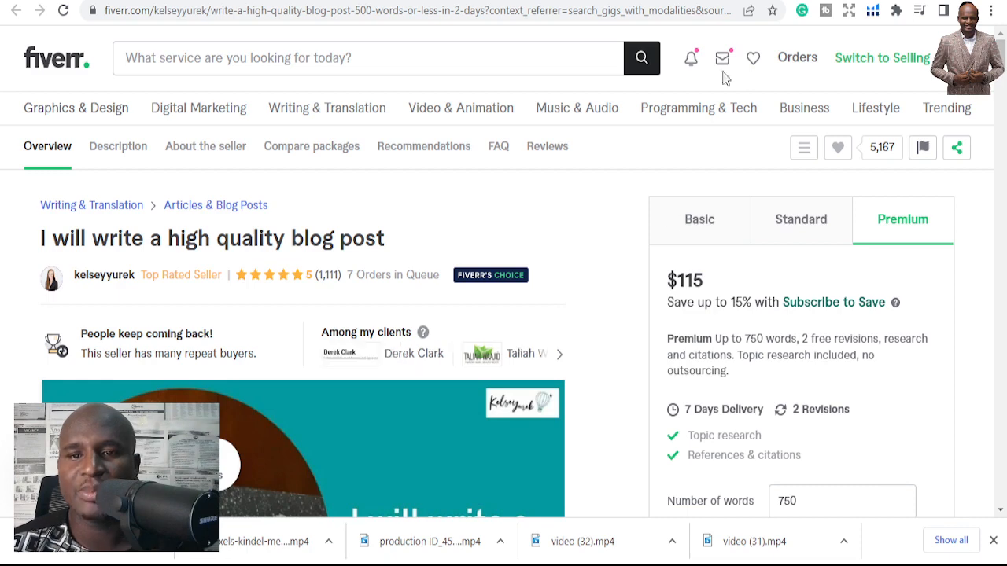
Switch to Fiverr, review the Premium package of the gig "I will write a high quality blog post", and close the gig.
scroll(678, 374, down, 1)
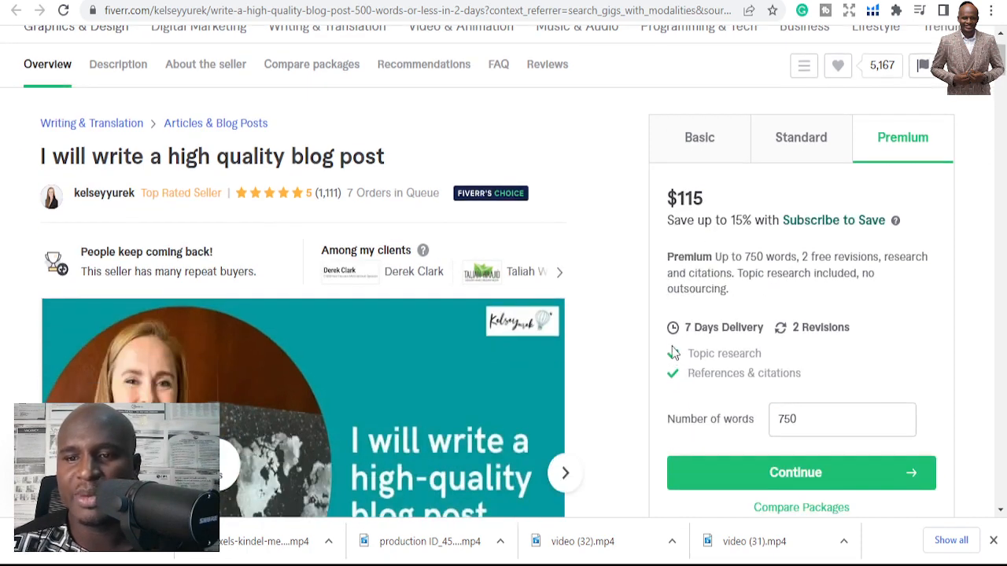
scroll(609, 335, down, 3)
scroll(593, 327, down, 1)
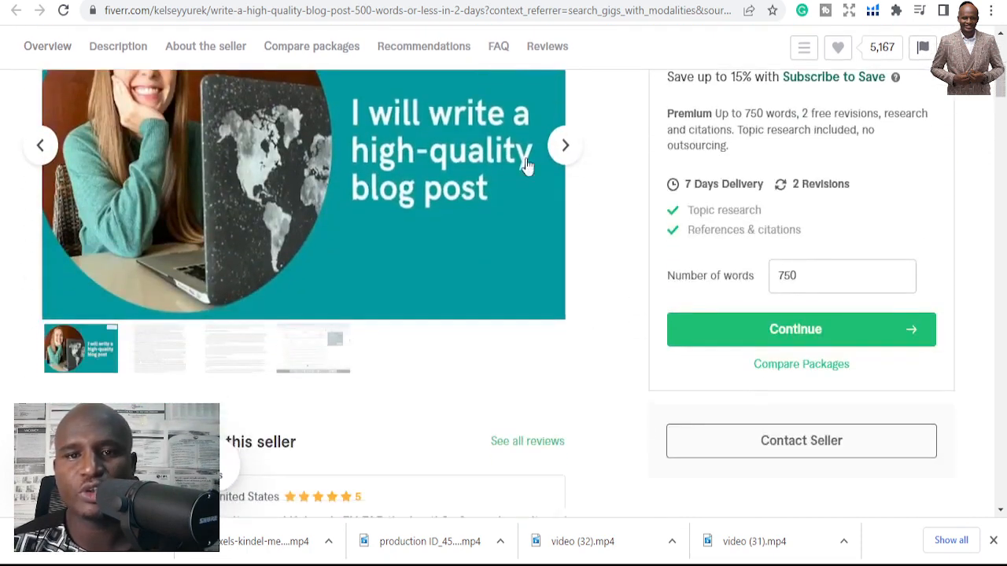
scroll(503, 299, up, 5)
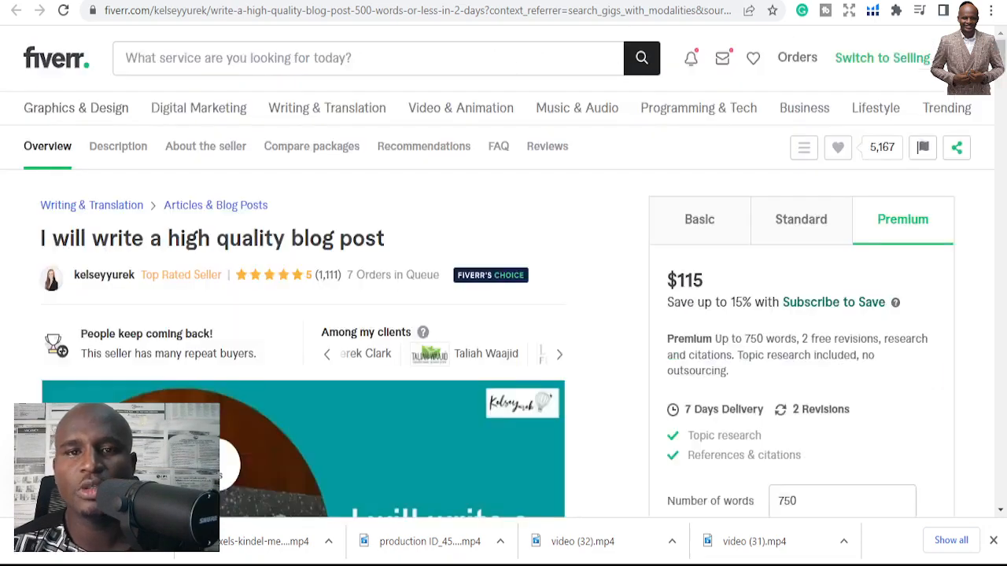
key(ctrl+w)
Open the gig "I will write high quality SEO blog posts and articles" from the search results and view its Premium package.
scroll(498, 271, down, 4)
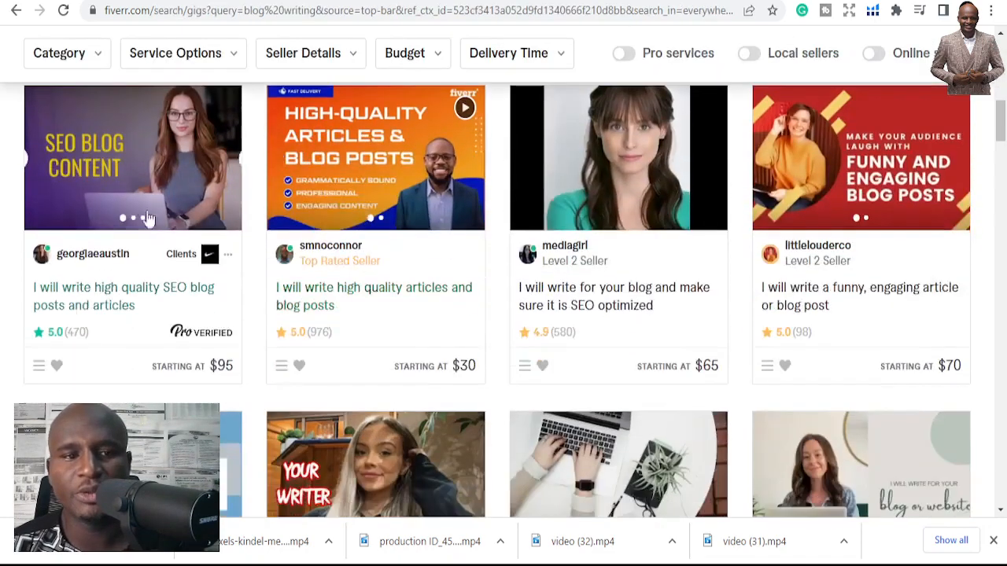
click(139, 208)
scroll(489, 250, down, 3)
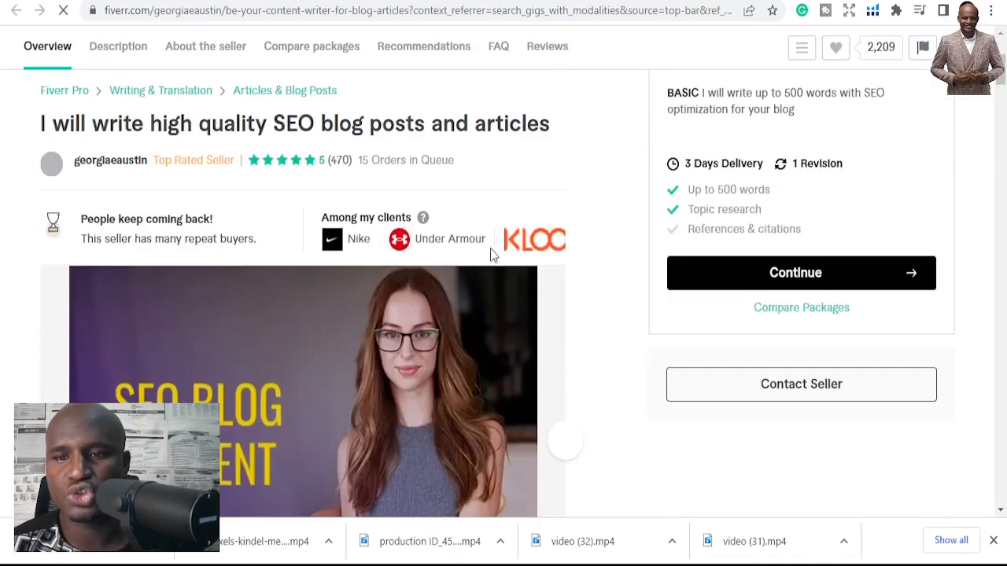
scroll(613, 299, up, 2)
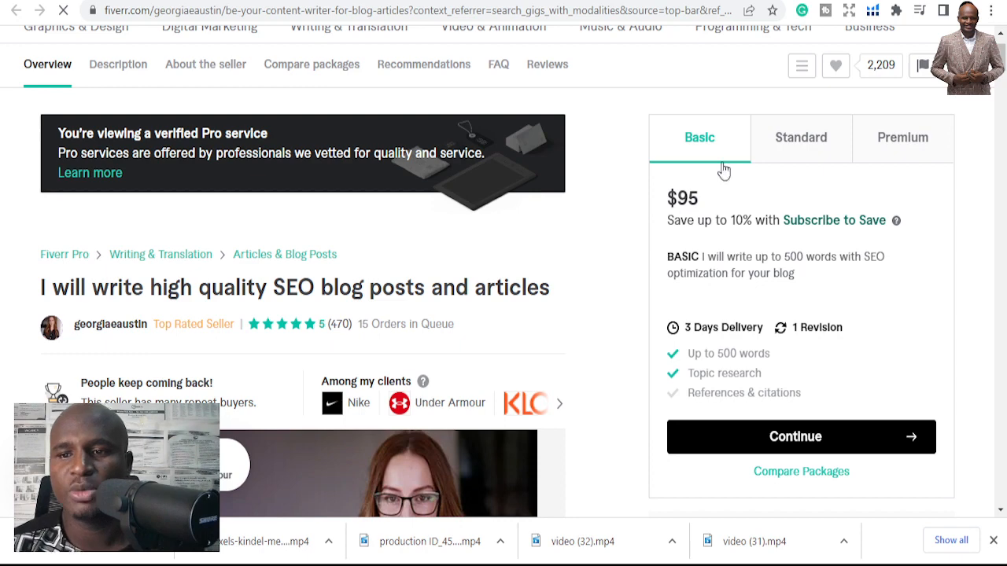
click(904, 140)
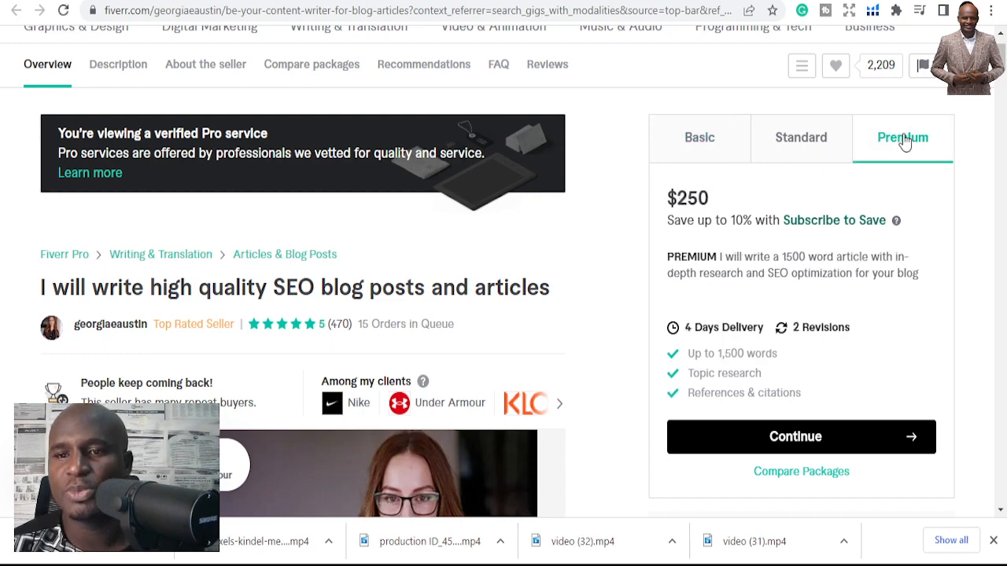
Compare the SEO blog gig's Basic, Standard and Premium packages by price, word count and included services.
scroll(510, 236, down, 5)
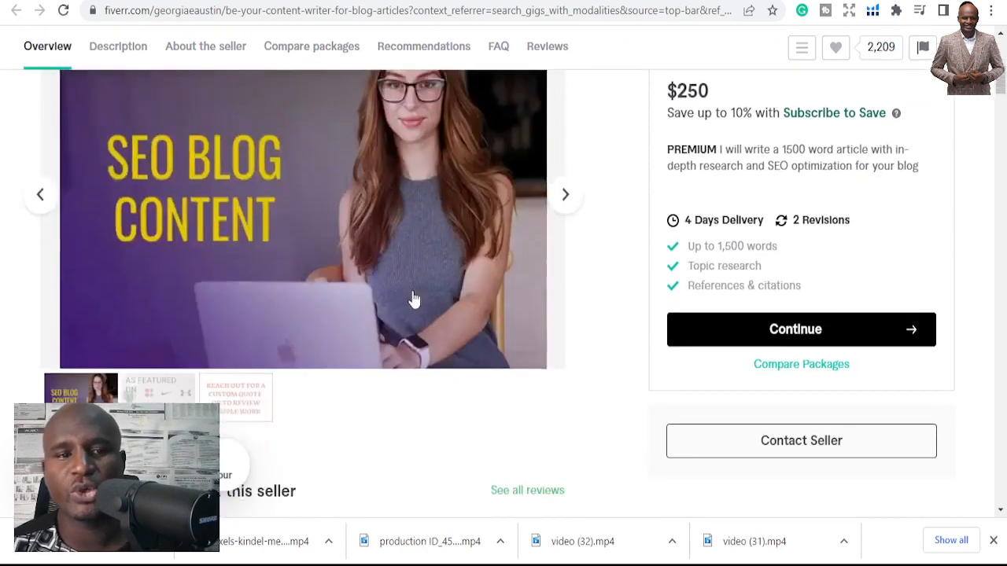
scroll(638, 317, up, 2)
scroll(637, 317, down, 2)
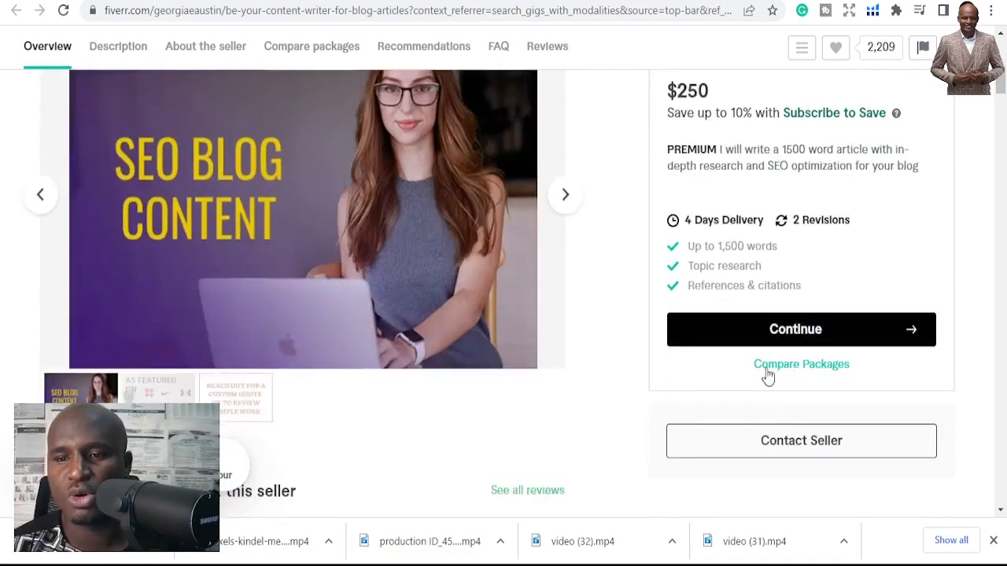
click(767, 368)
scroll(259, 299, down, 2)
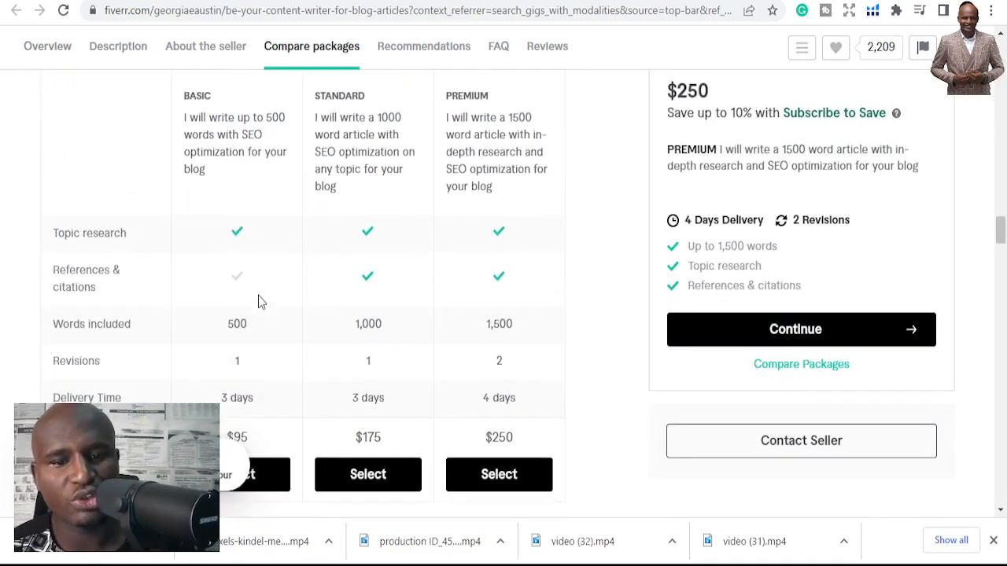
scroll(190, 305, up, 2)
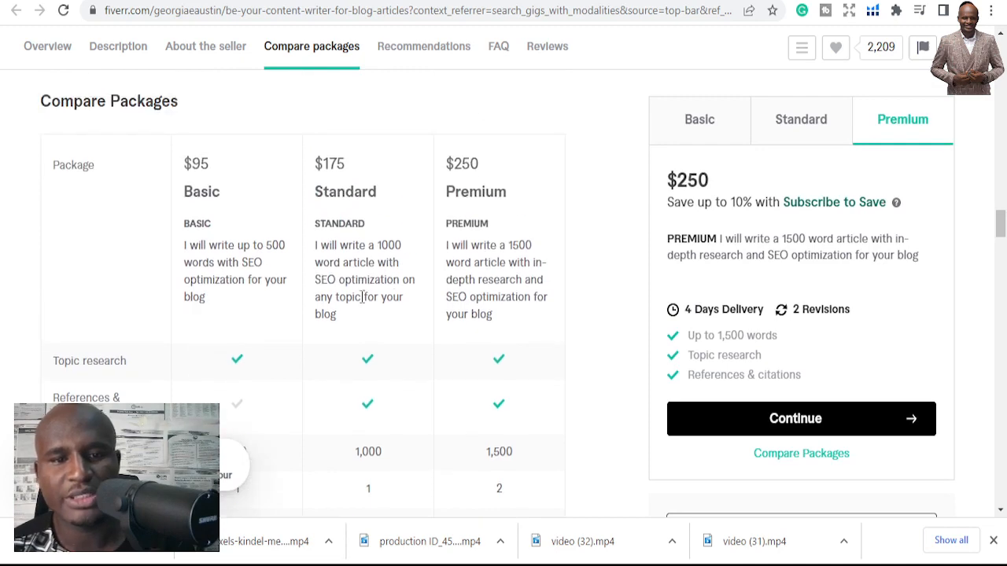
scroll(499, 287, up, 6)
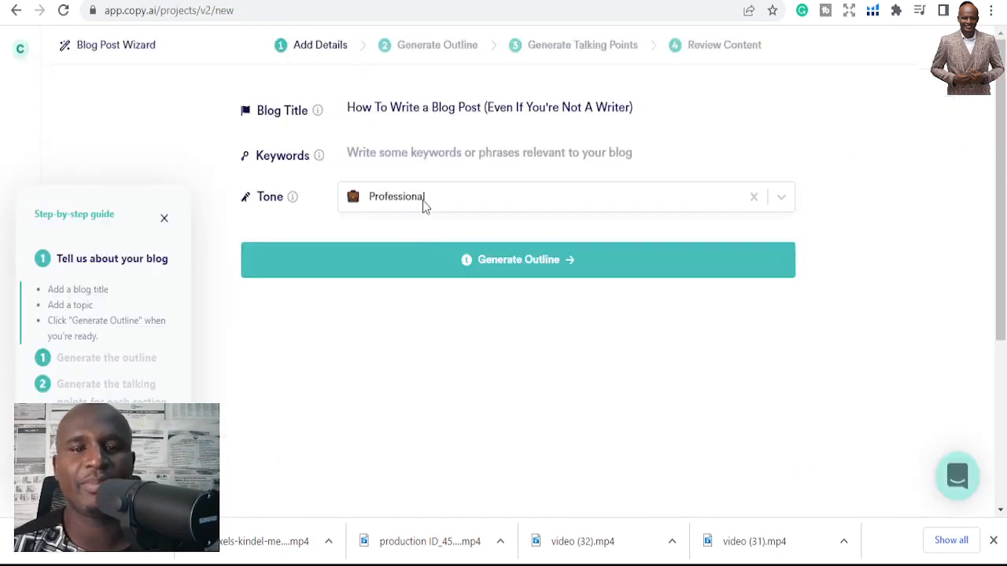
Enter the keywords "how to wriet a blogpost, blogging, content creation" and generate the blog outline.
click(427, 154)
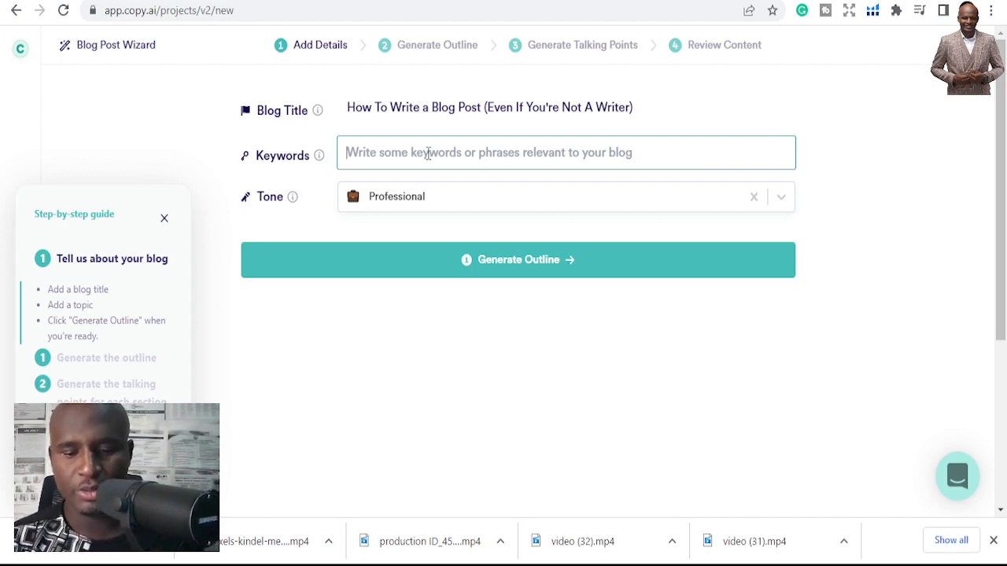
text(how to)
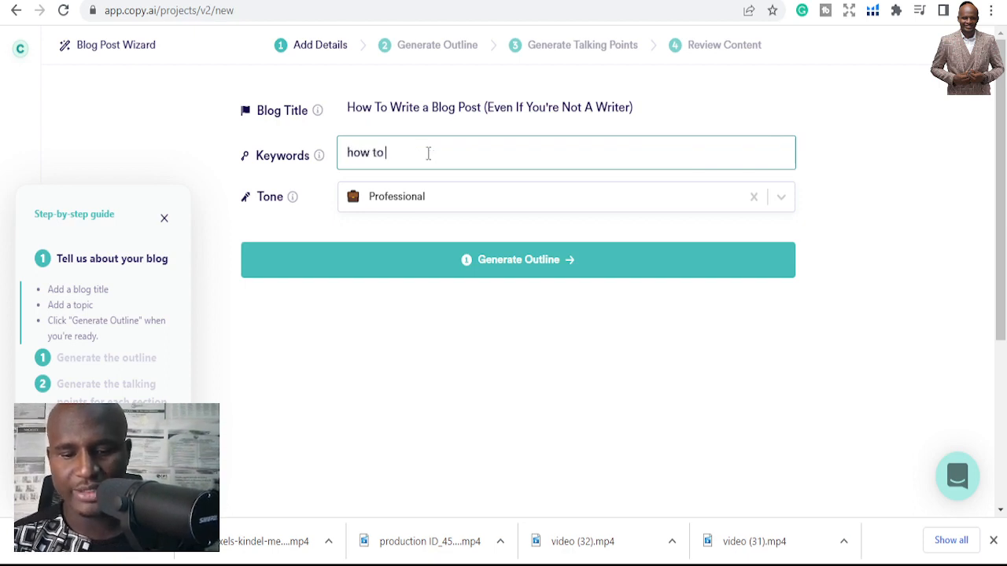
text( wriet a )
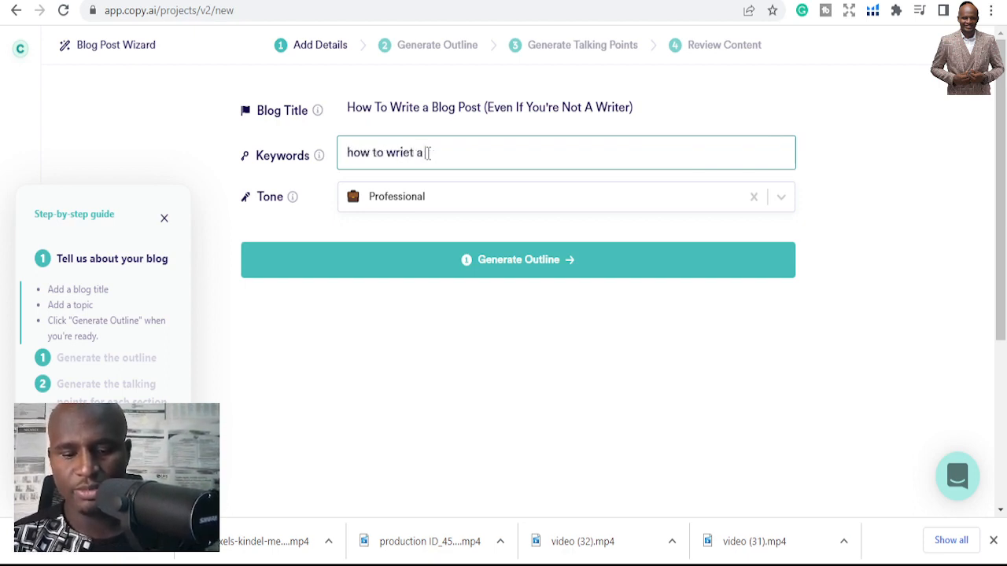
text(blog)
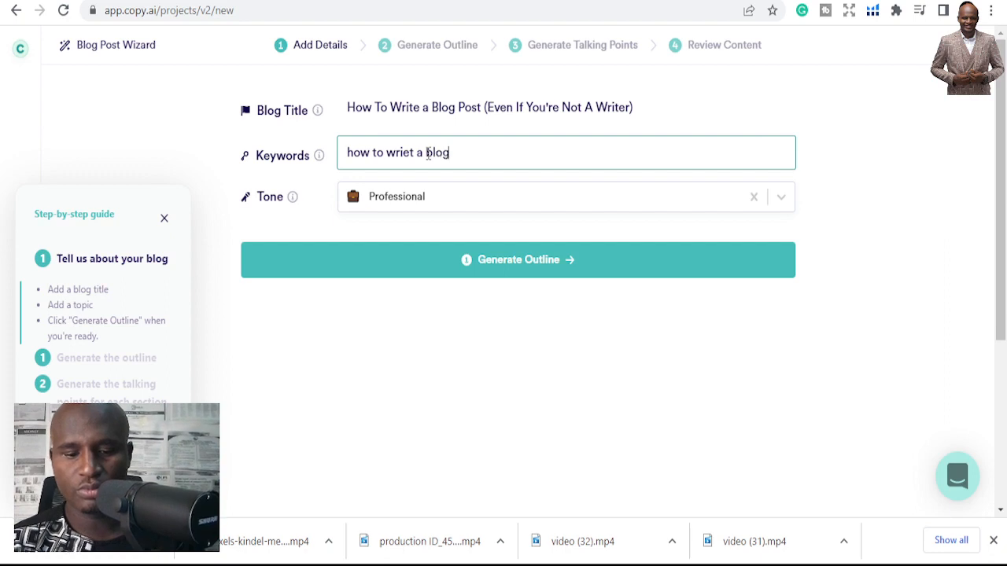
text(post, b)
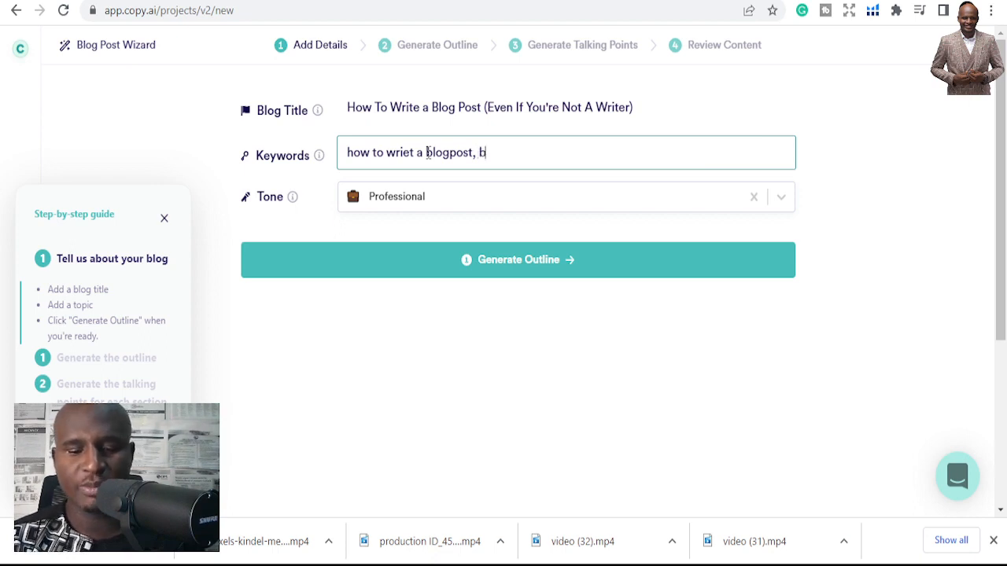
text(logging)
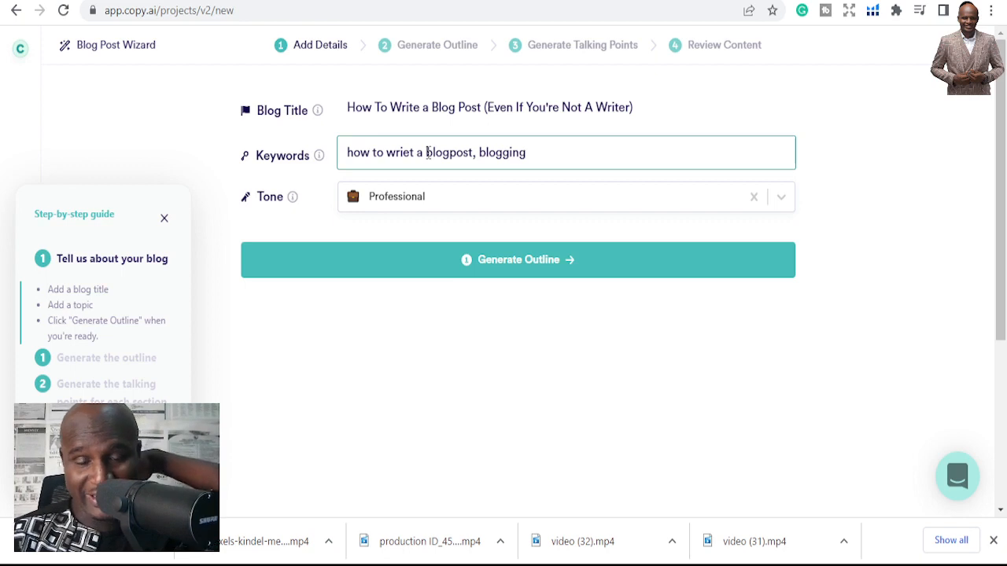
text(, )
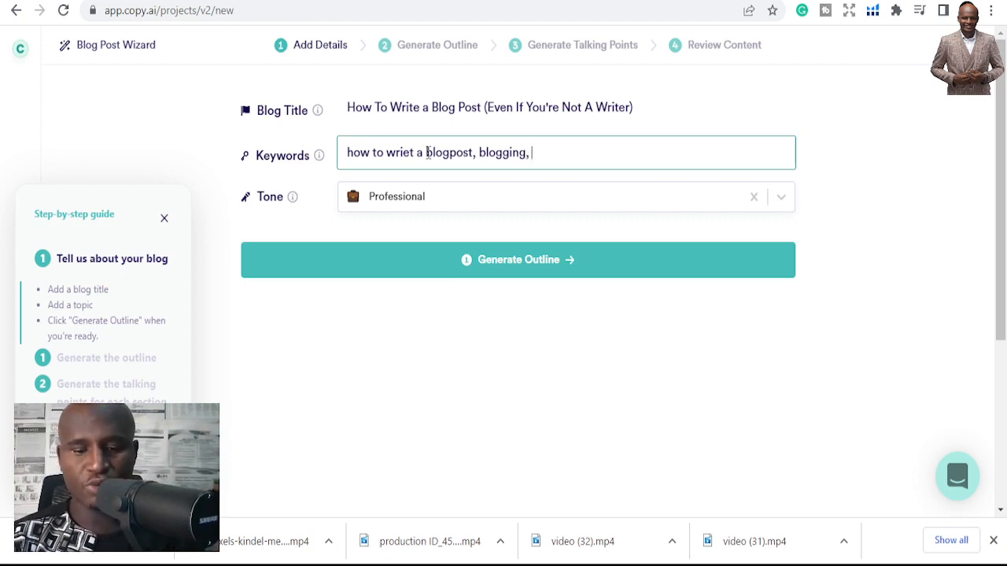
text(content)
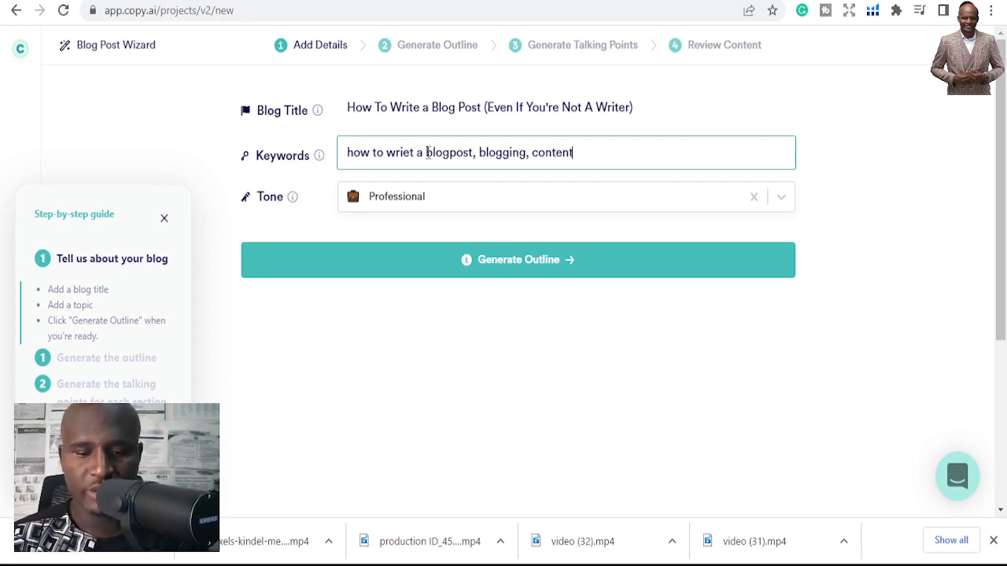
text(creatio)
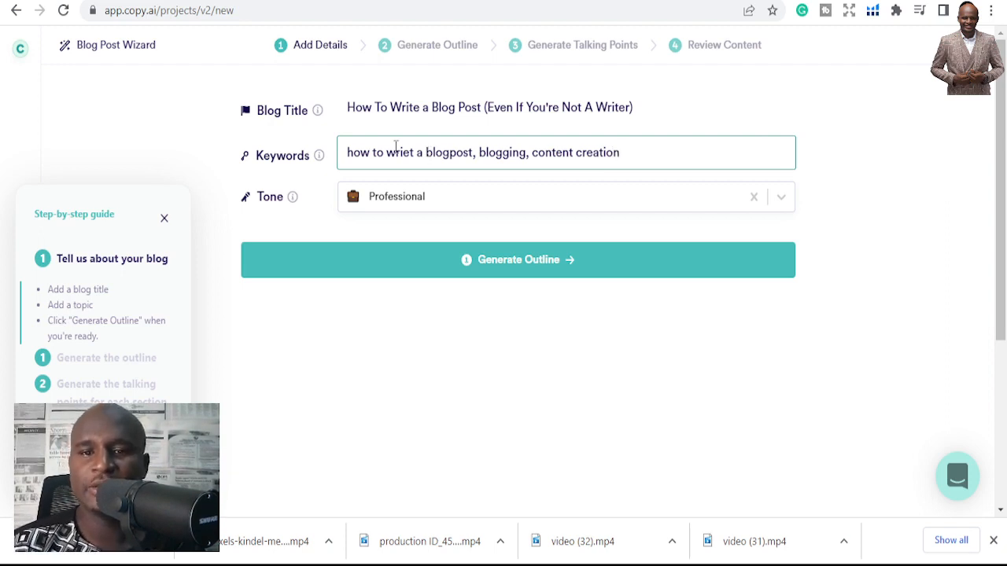
text(n)
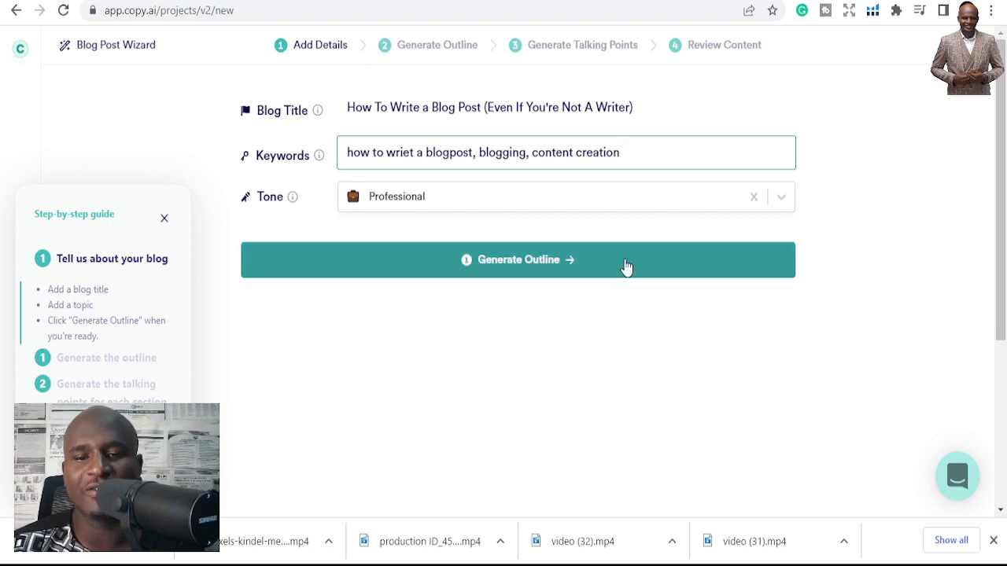
click(535, 268)
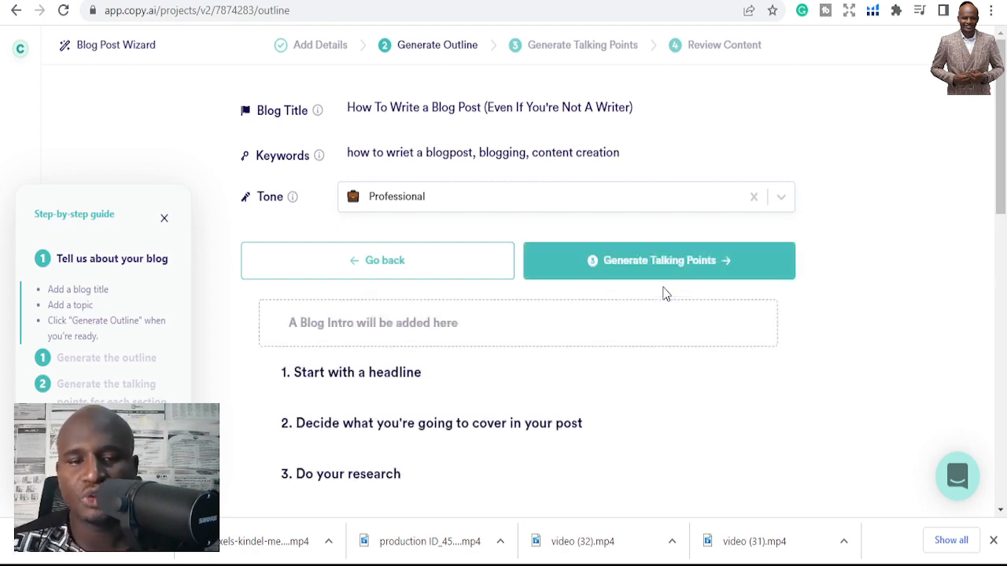
Review the section headings of the generated outline from introduction to conclusion and generate talking points for them.
scroll(456, 247, down, 3)
scroll(487, 252, up, 3)
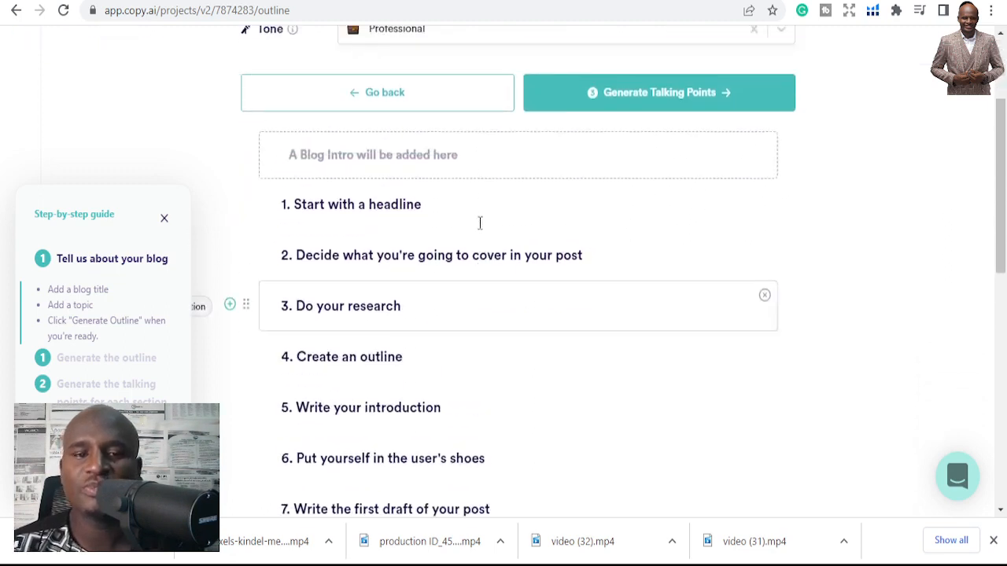
scroll(373, 284, down, 3)
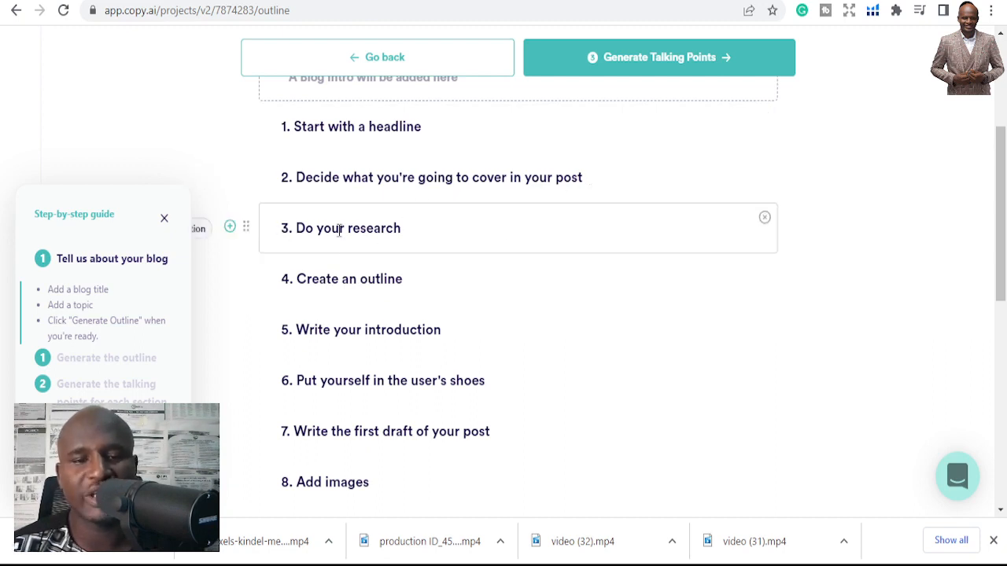
scroll(469, 236, down, 1)
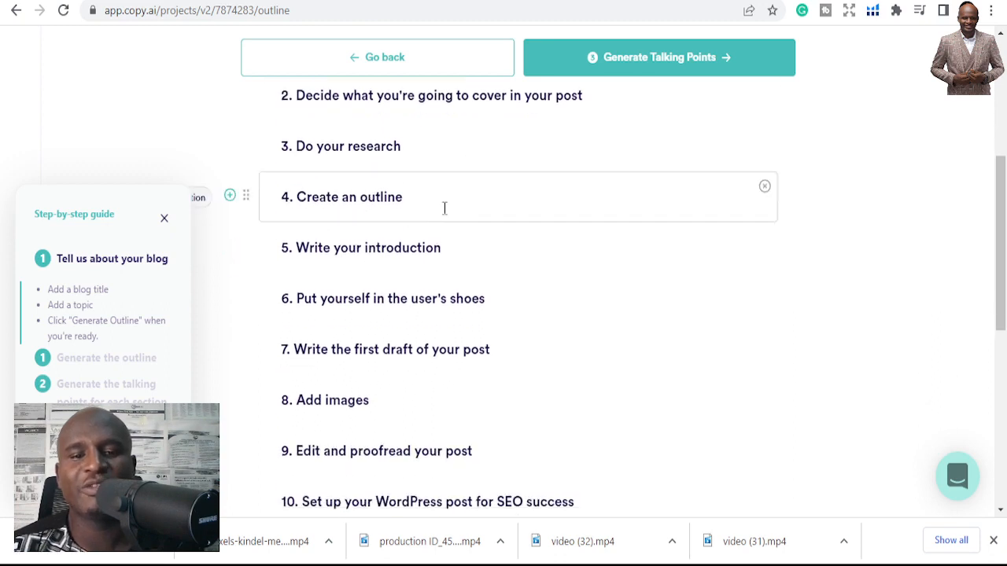
scroll(501, 220, down, 1)
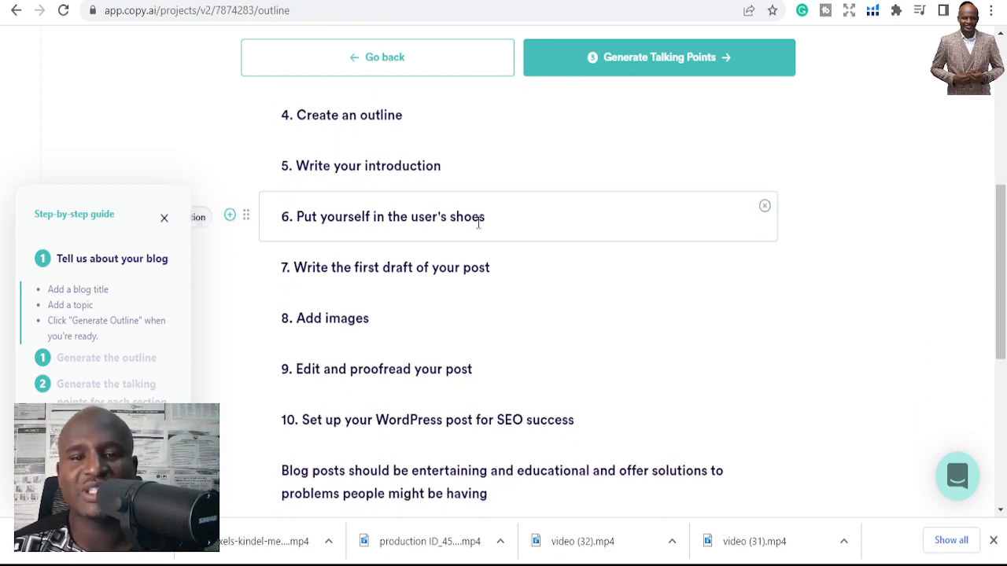
scroll(481, 222, down, 1)
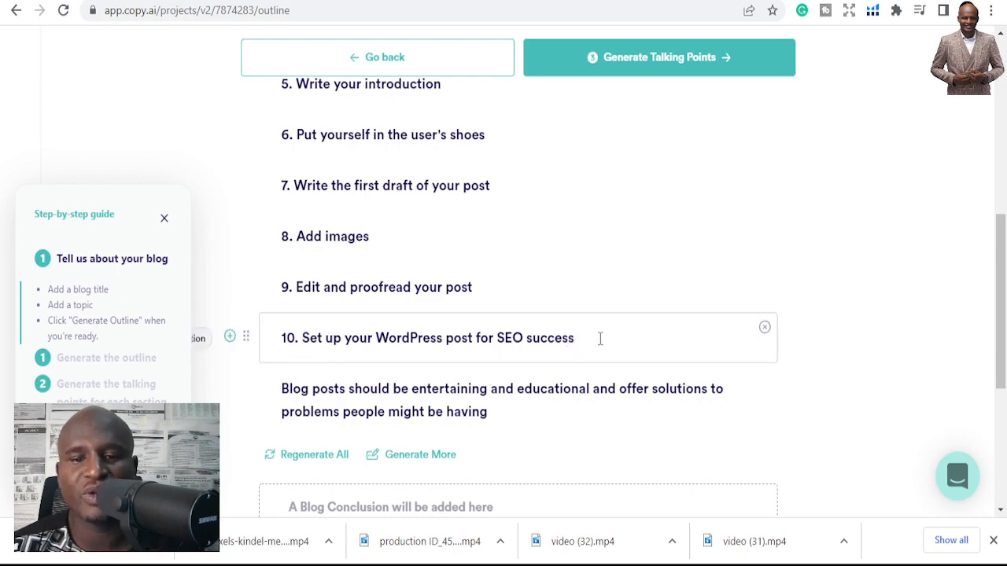
scroll(635, 338, down, 1)
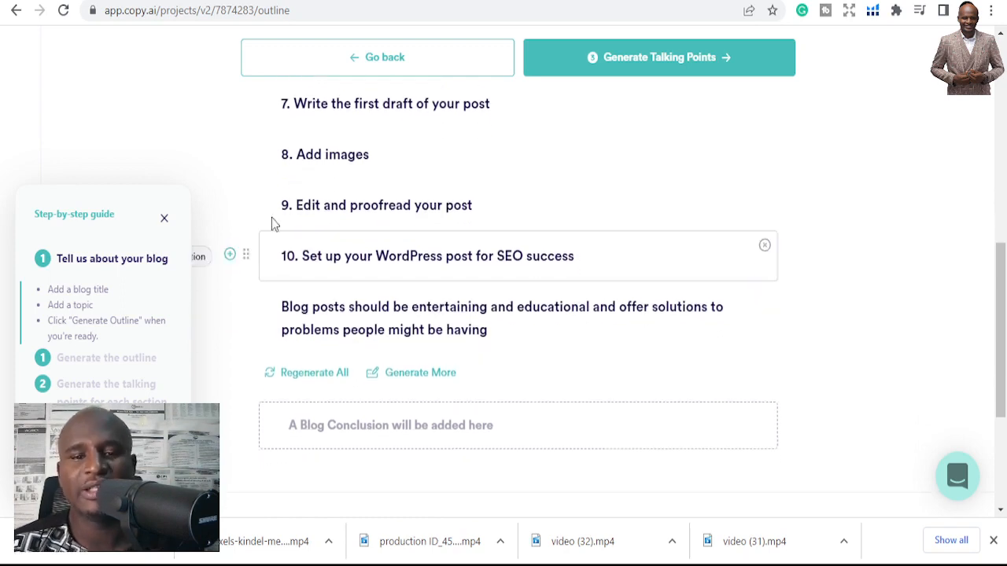
scroll(328, 241, up, 5)
scroll(355, 272, down, 6)
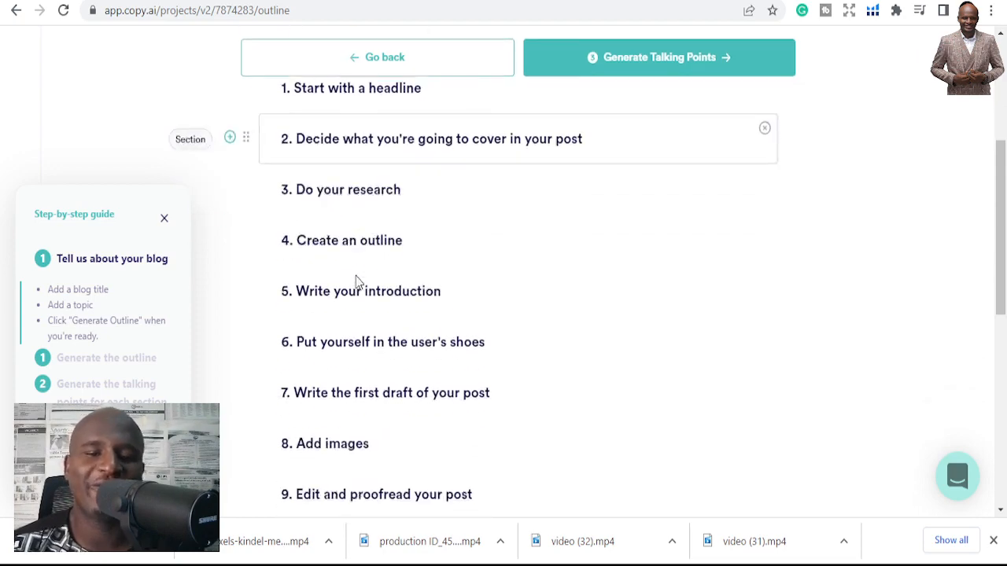
scroll(355, 273, up, 4)
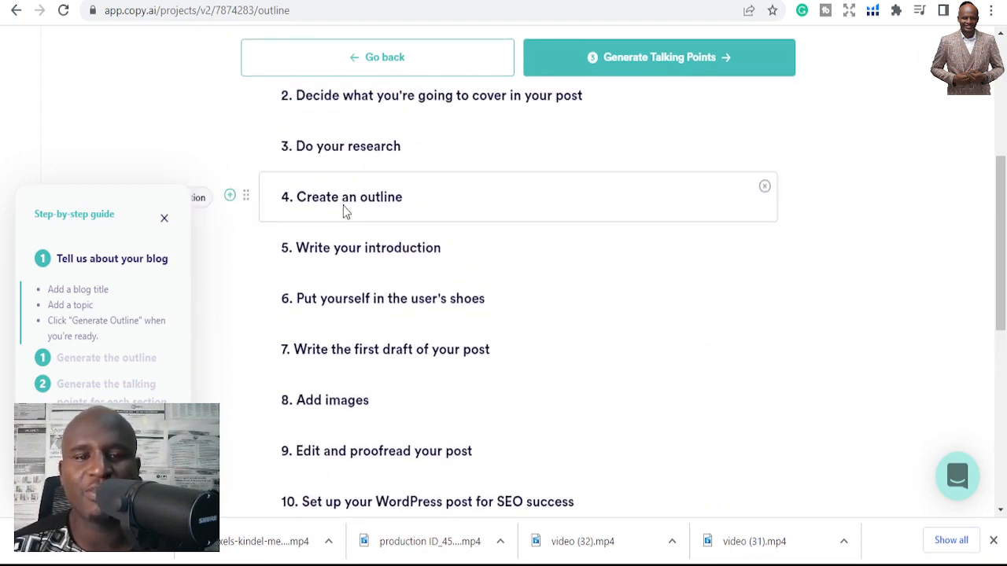
scroll(364, 304, up, 2)
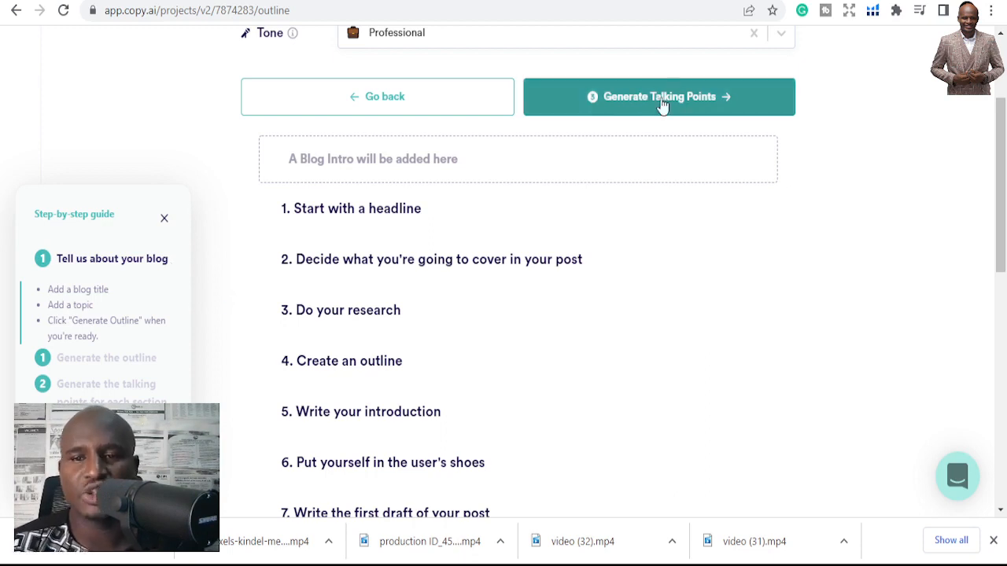
scroll(443, 349, down, 4)
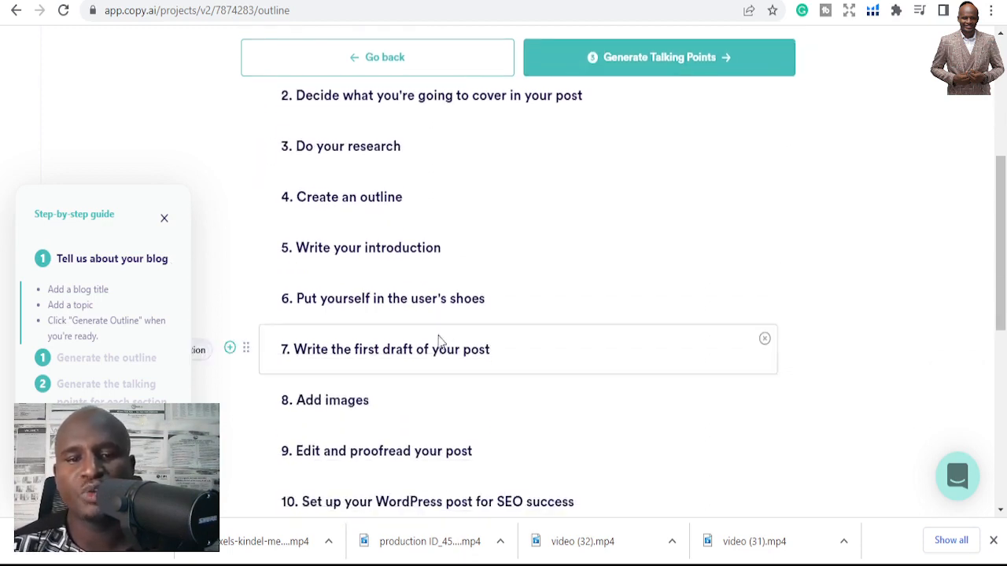
scroll(421, 327, down, 2)
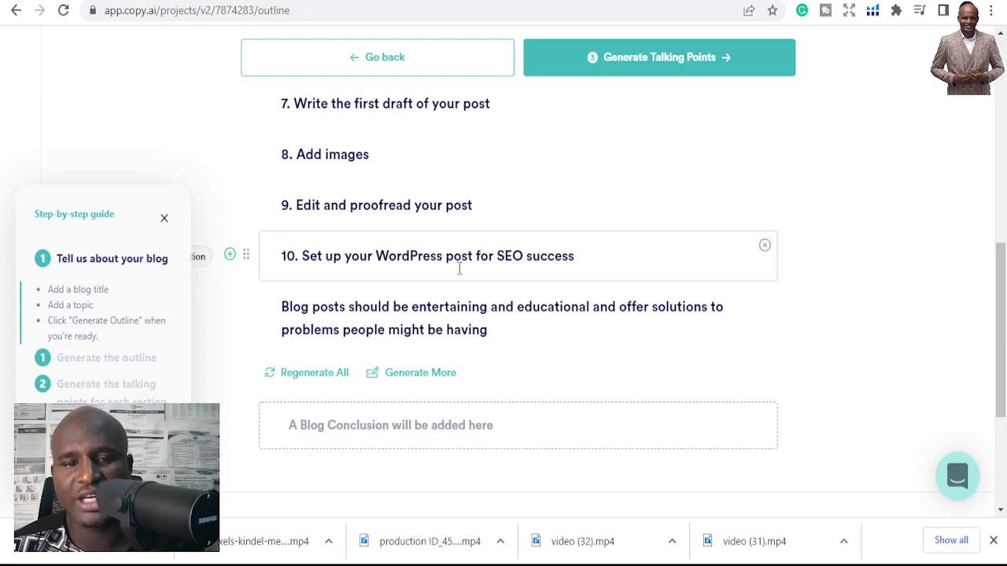
scroll(632, 236, up, 6)
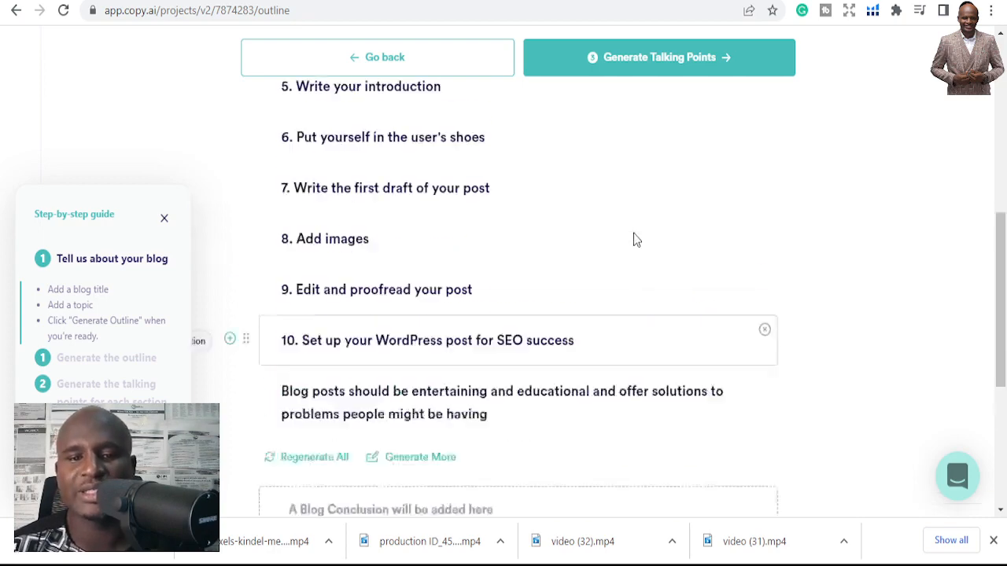
scroll(629, 228, up, 1)
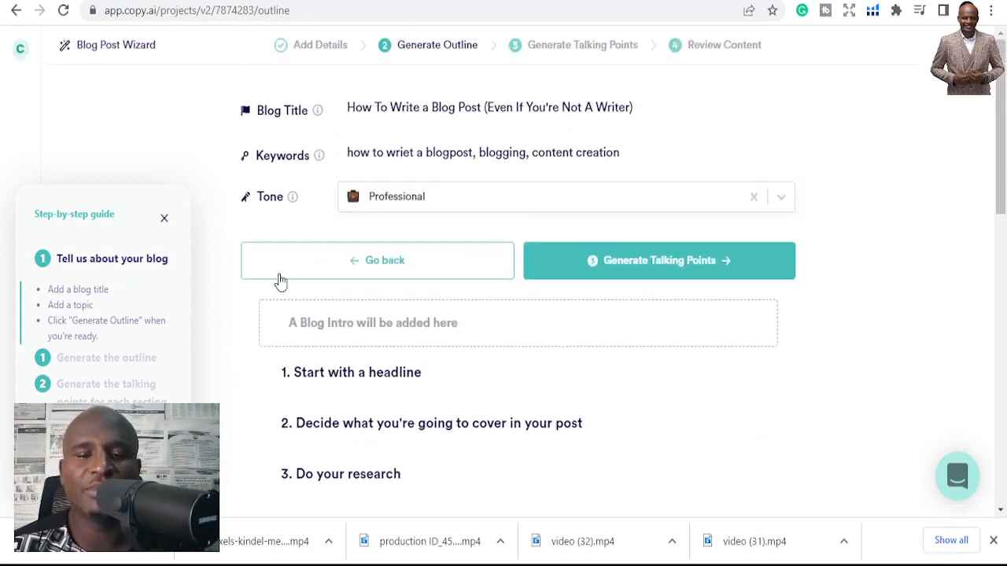
click(649, 264)
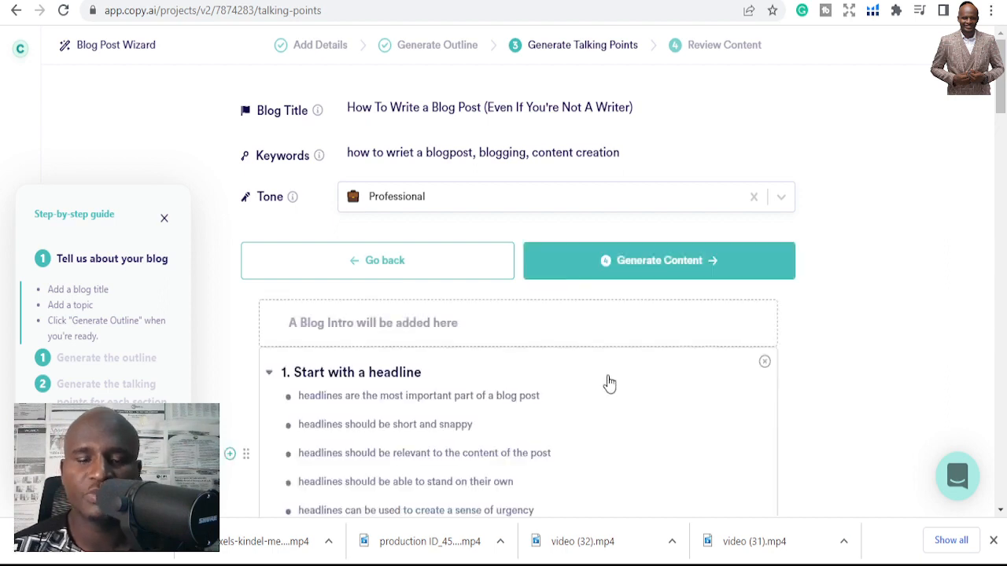
Review the talking points under every outline section and generate the blog content from them.
scroll(595, 360, down, 3)
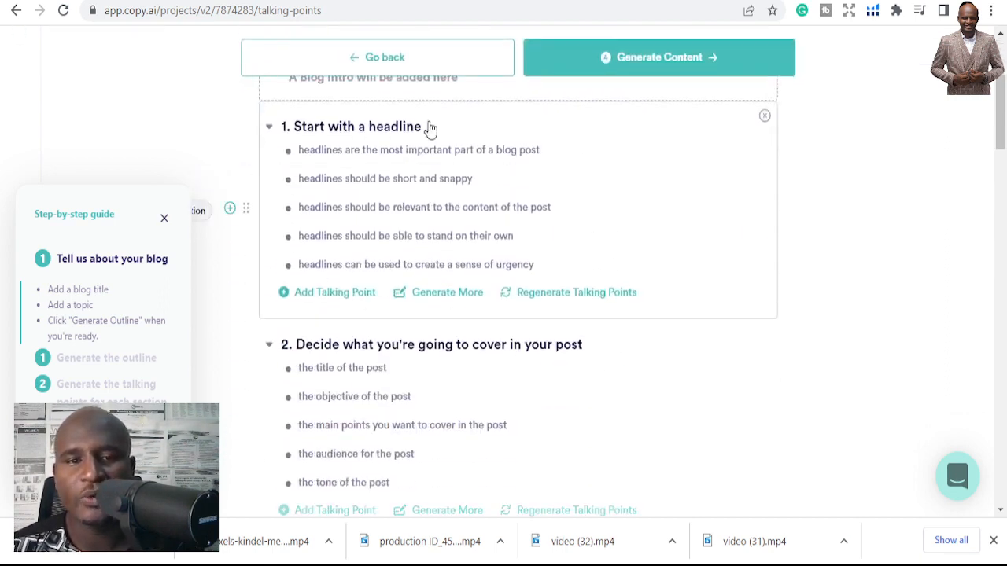
scroll(373, 194, down, 3)
scroll(355, 277, down, 2)
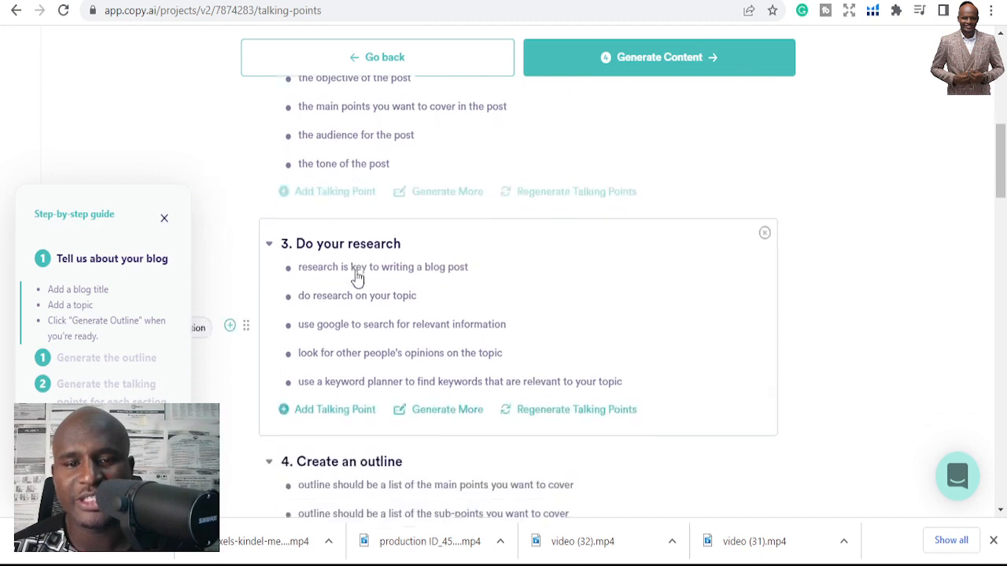
scroll(355, 277, down, 8)
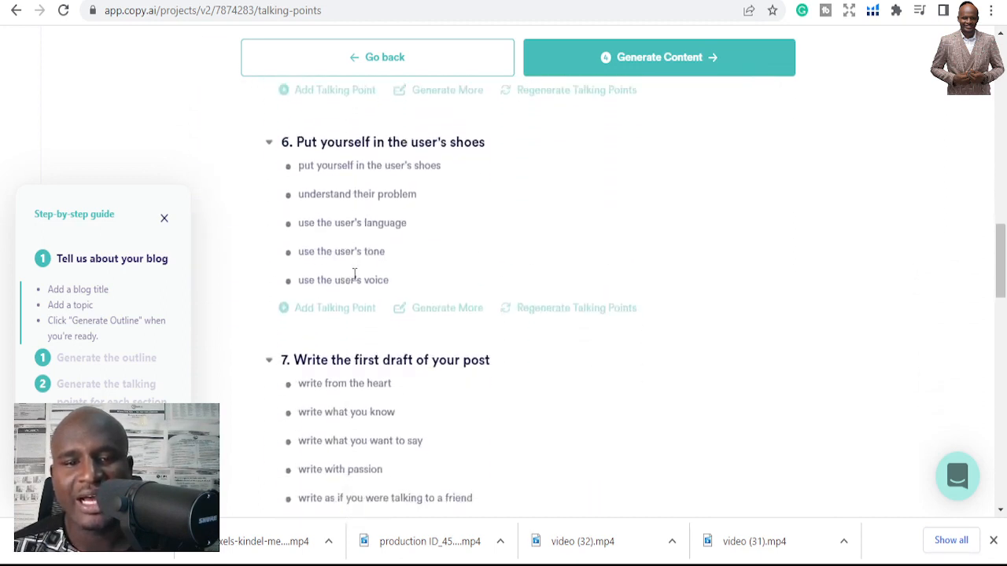
scroll(354, 275, down, 6)
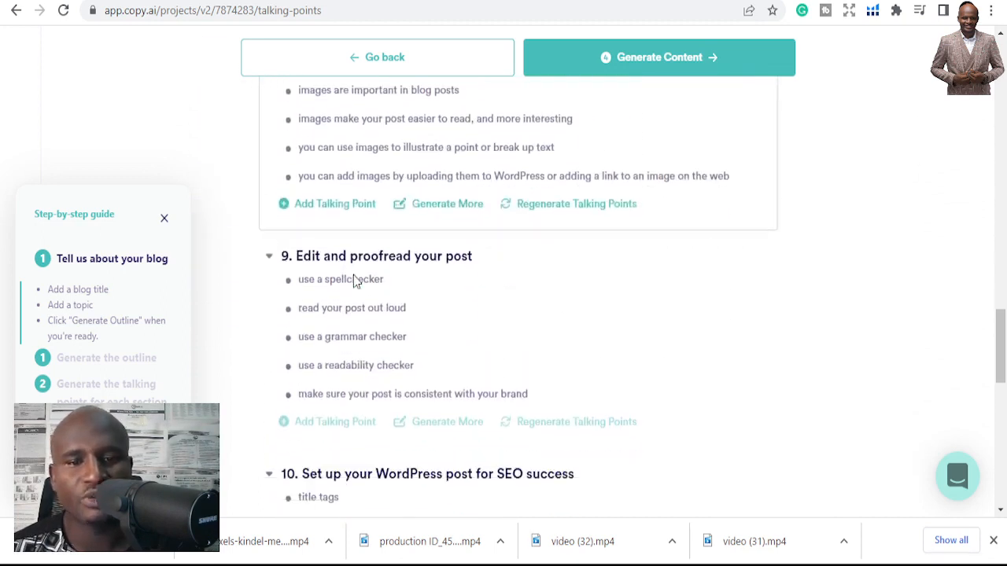
scroll(400, 358, down, 5)
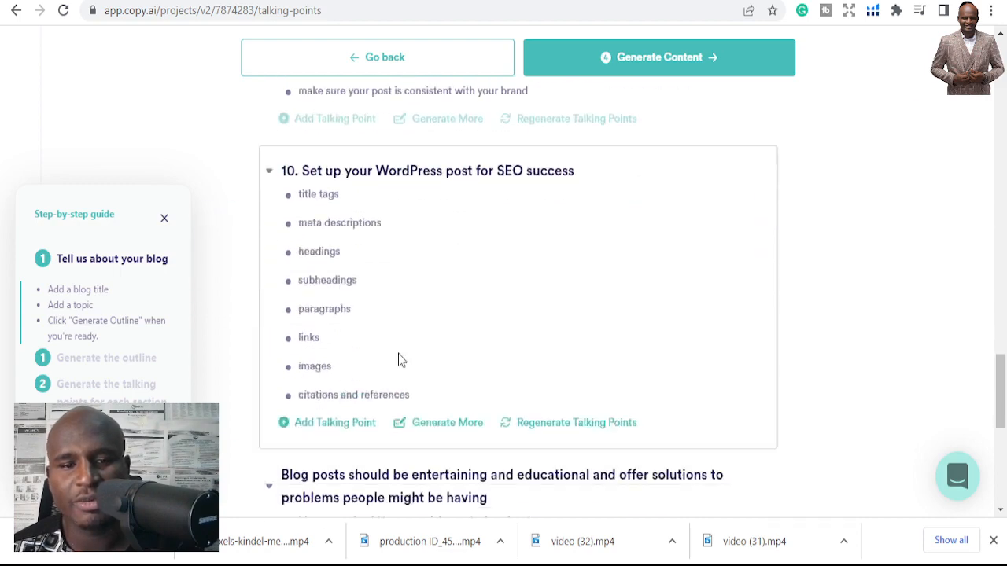
scroll(399, 352, down, 4)
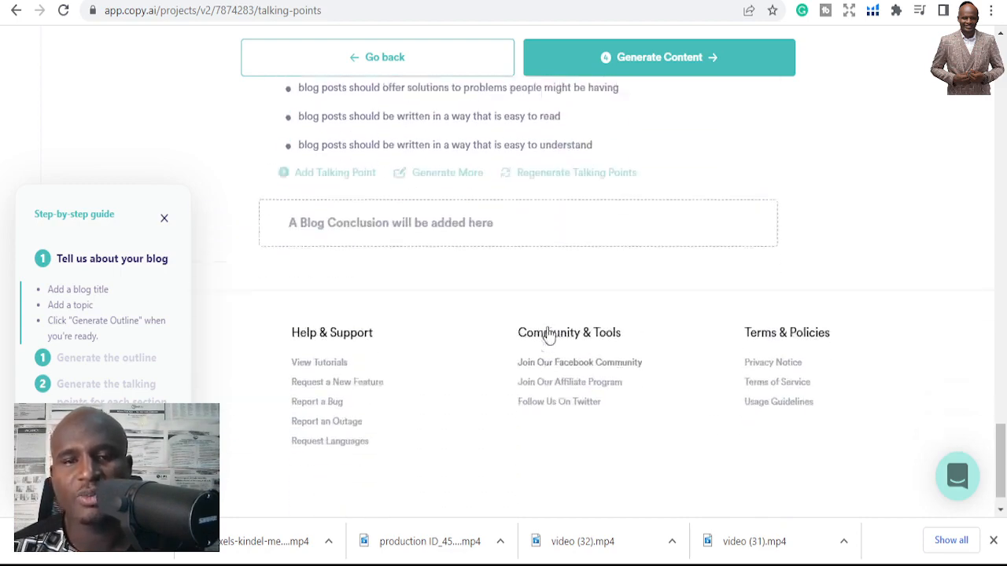
scroll(548, 336, up, 8)
scroll(549, 332, up, 3)
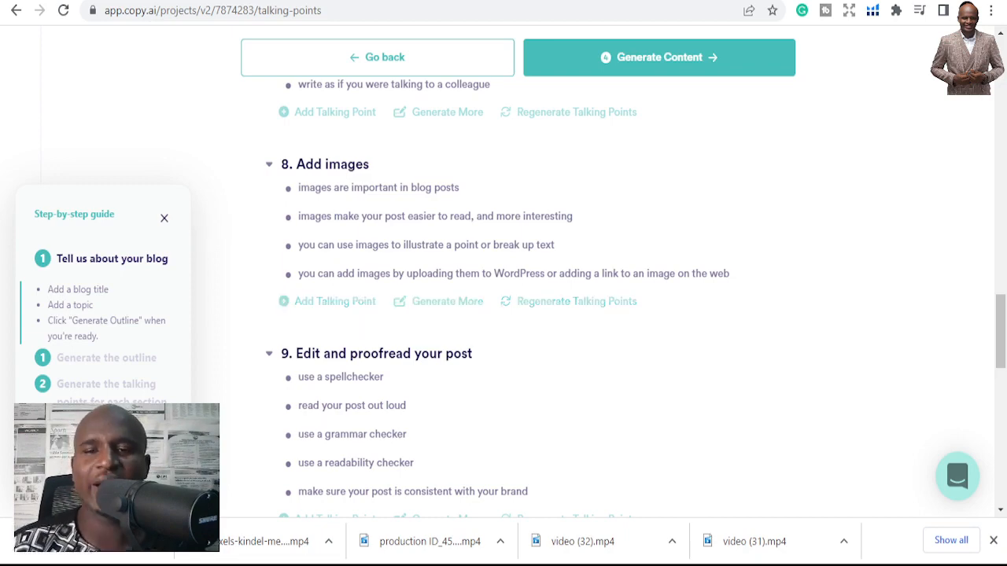
scroll(429, 241, up, 7)
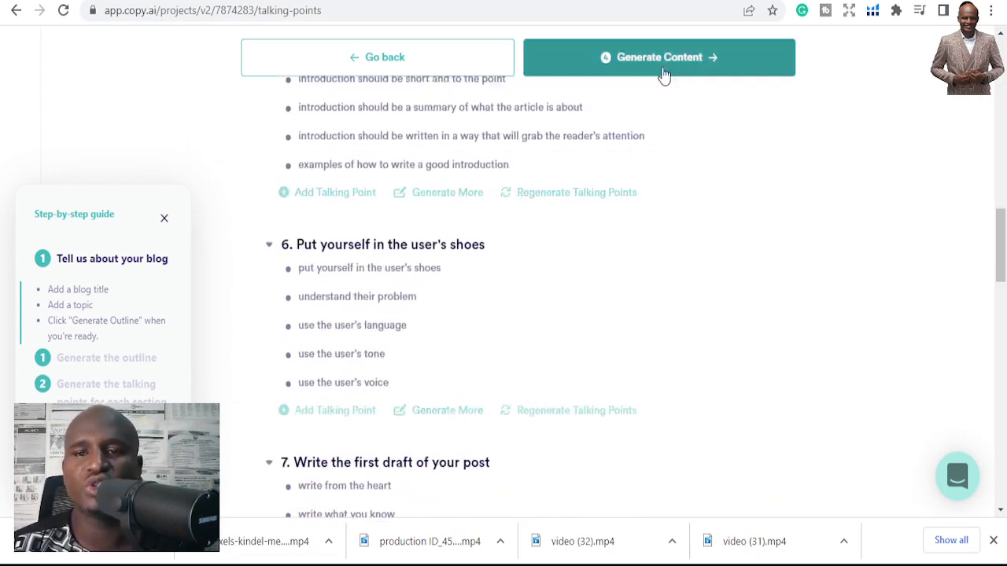
scroll(599, 246, up, 4)
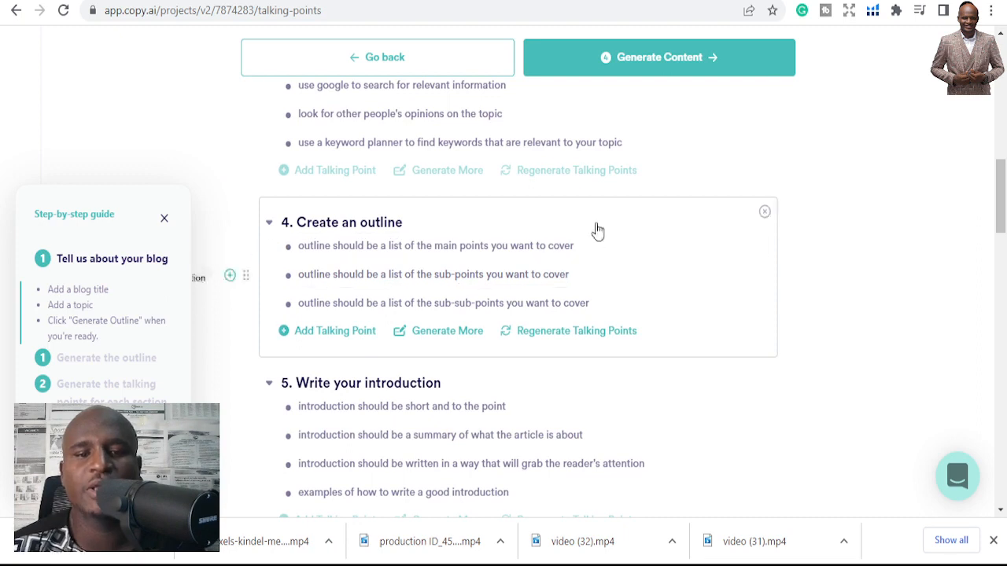
scroll(593, 229, up, 2)
click(622, 59)
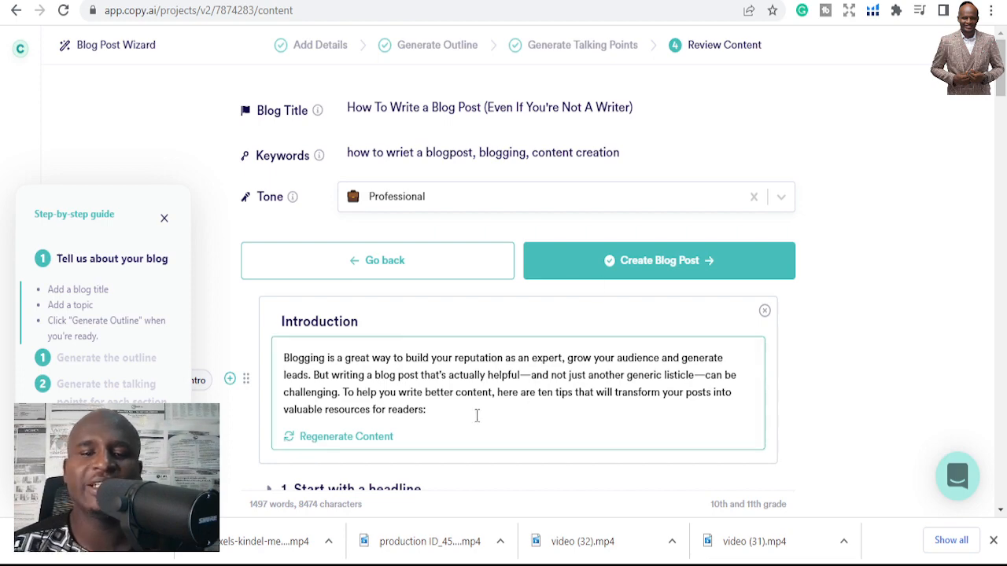
Read the generated introduction and the sections on starting with a headline, deciding what to cover and doing research.
scroll(595, 366, down, 2)
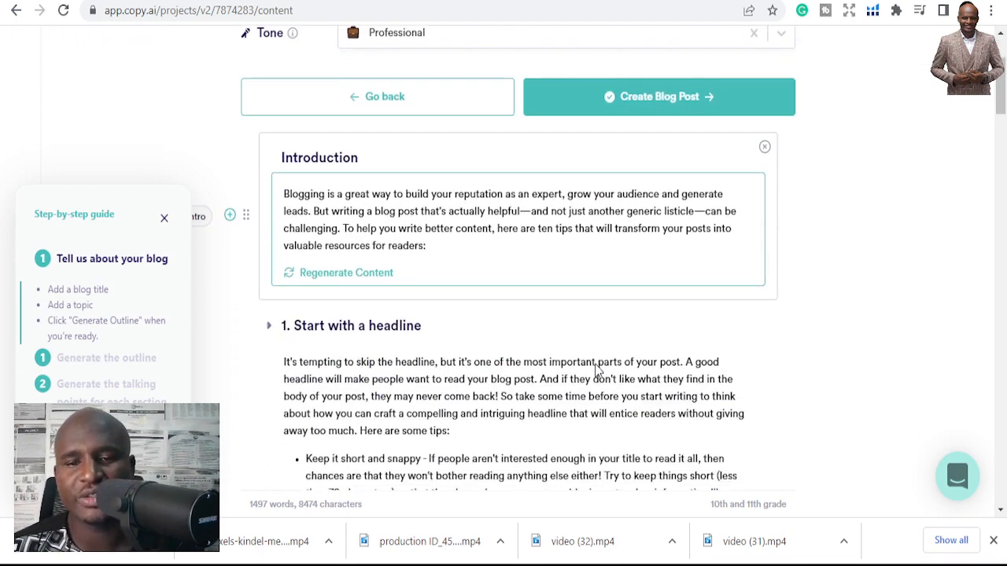
scroll(593, 366, up, 2)
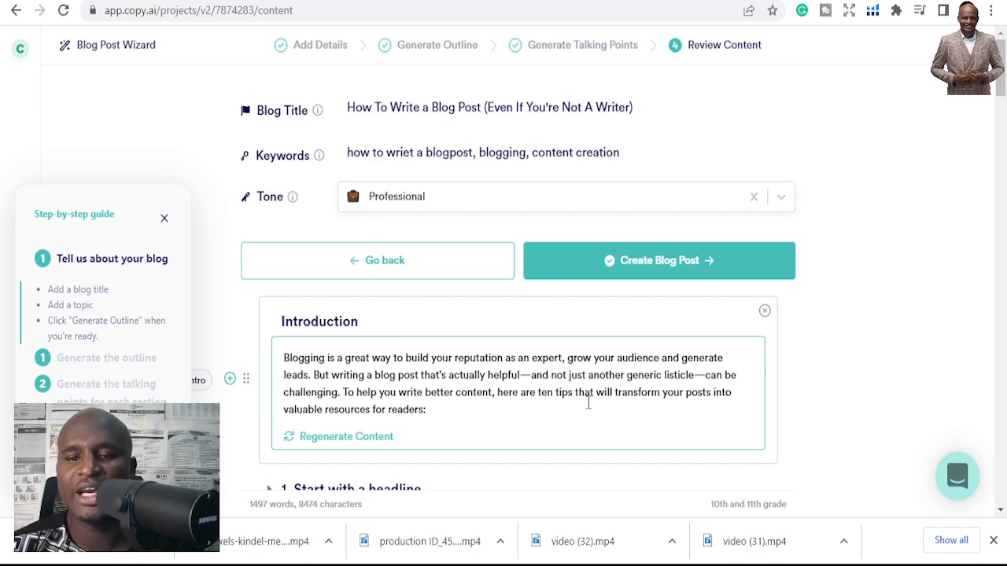
scroll(645, 397, down, 1)
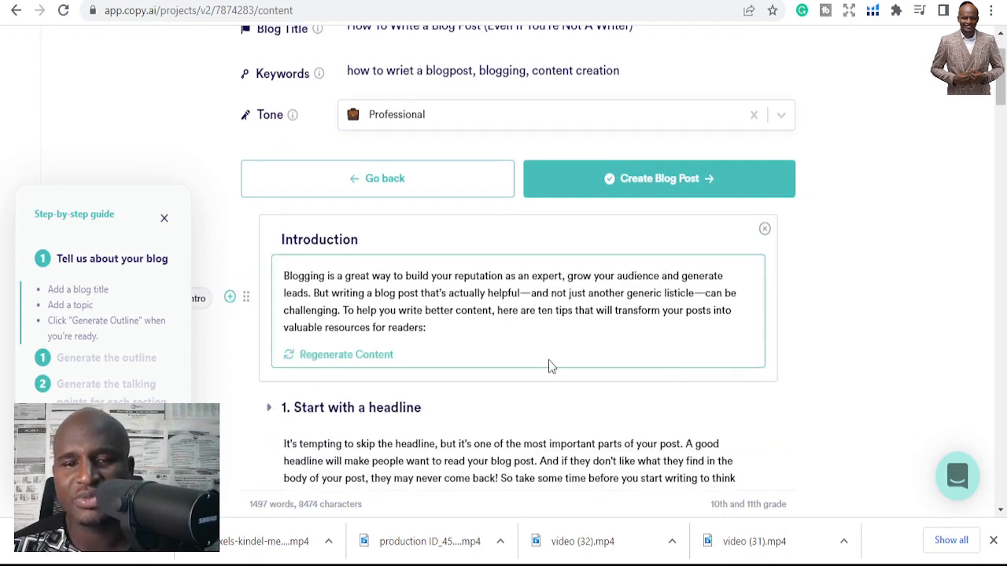
scroll(391, 342, down, 1)
scroll(389, 340, down, 2)
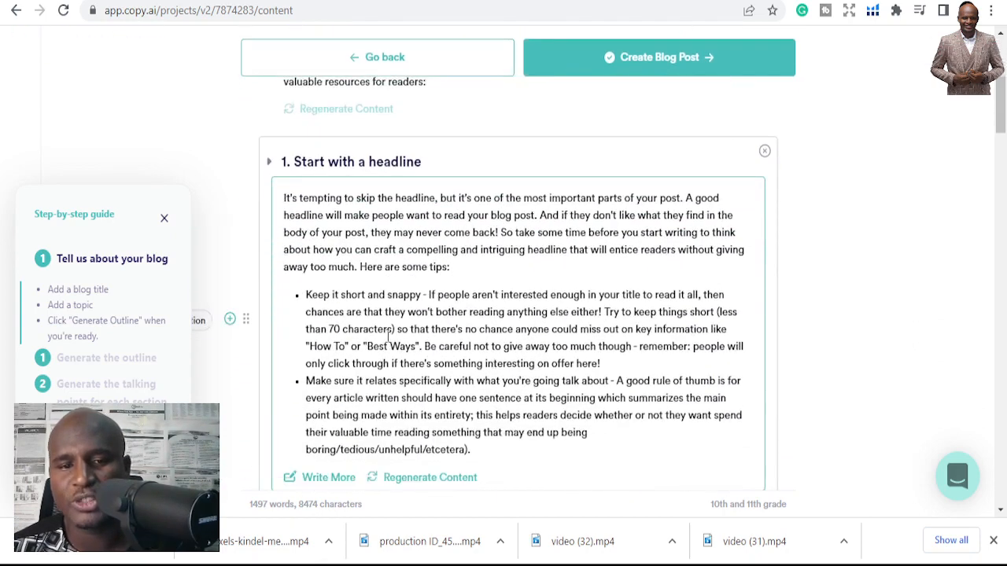
scroll(469, 298, down, 1)
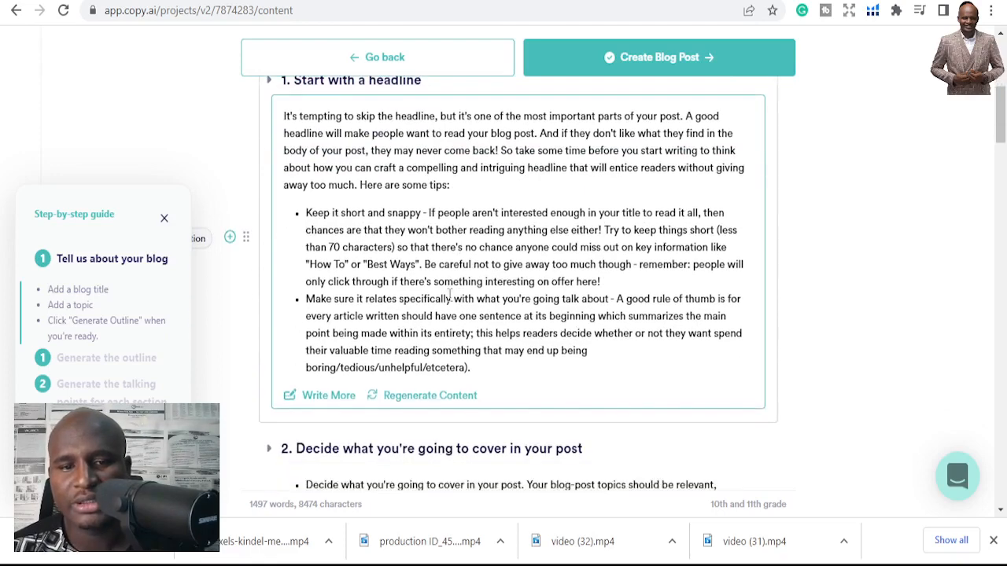
scroll(443, 262, up, 1)
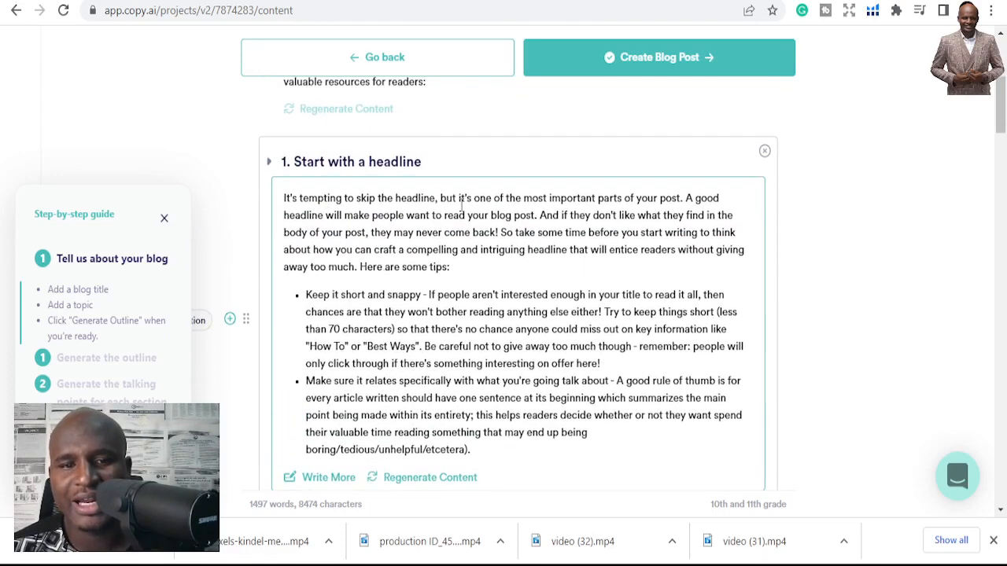
scroll(462, 205, down, 3)
scroll(474, 326, down, 1)
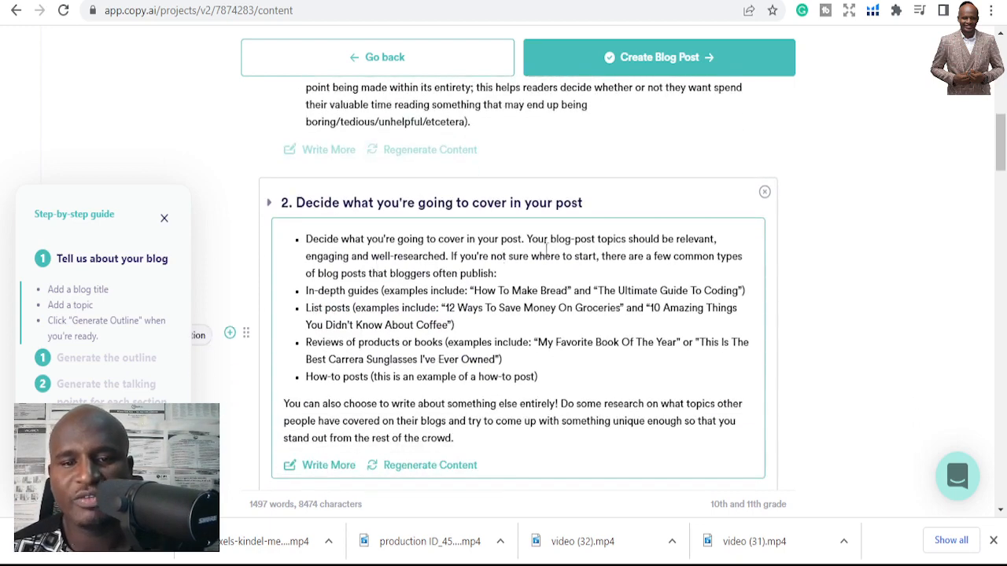
scroll(556, 249, down, 1)
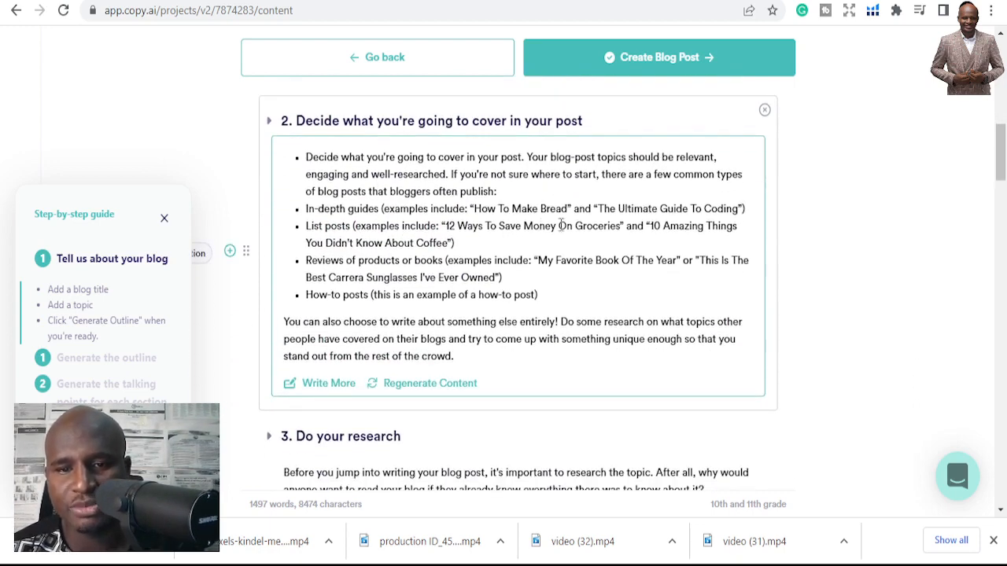
scroll(519, 262, down, 3)
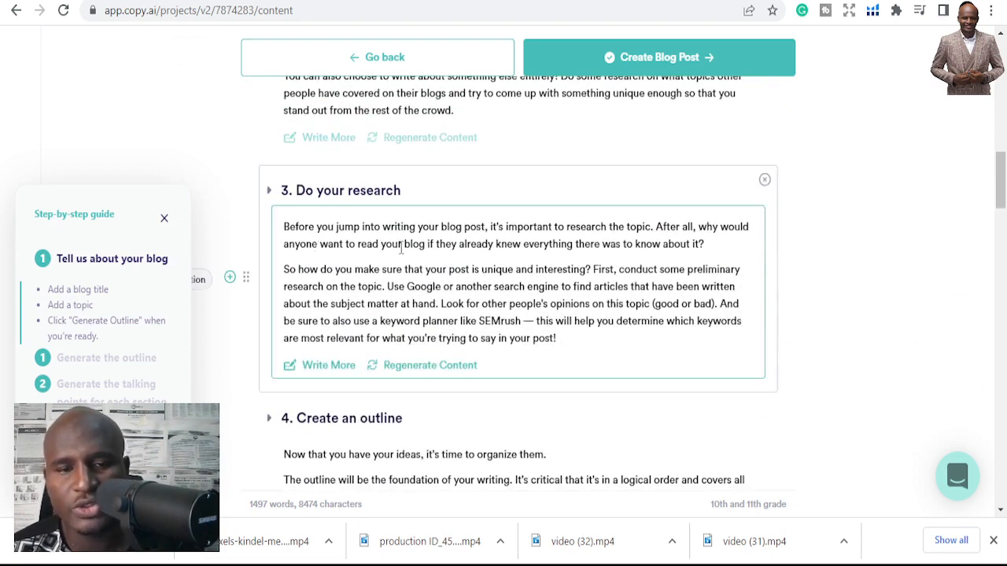
scroll(448, 250, down, 3)
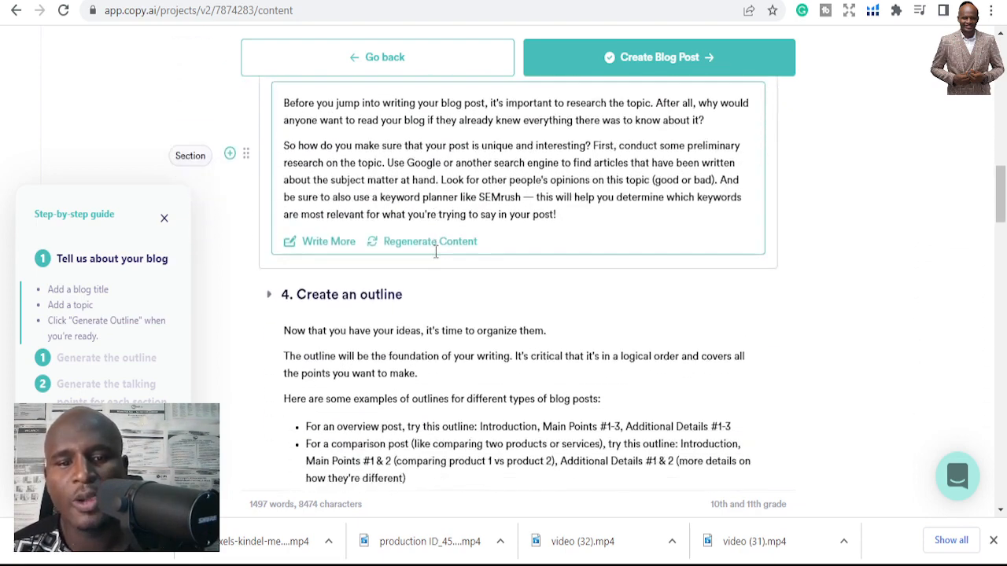
Regenerate the content of section 4, "Create an outline".
scroll(436, 254, down, 1)
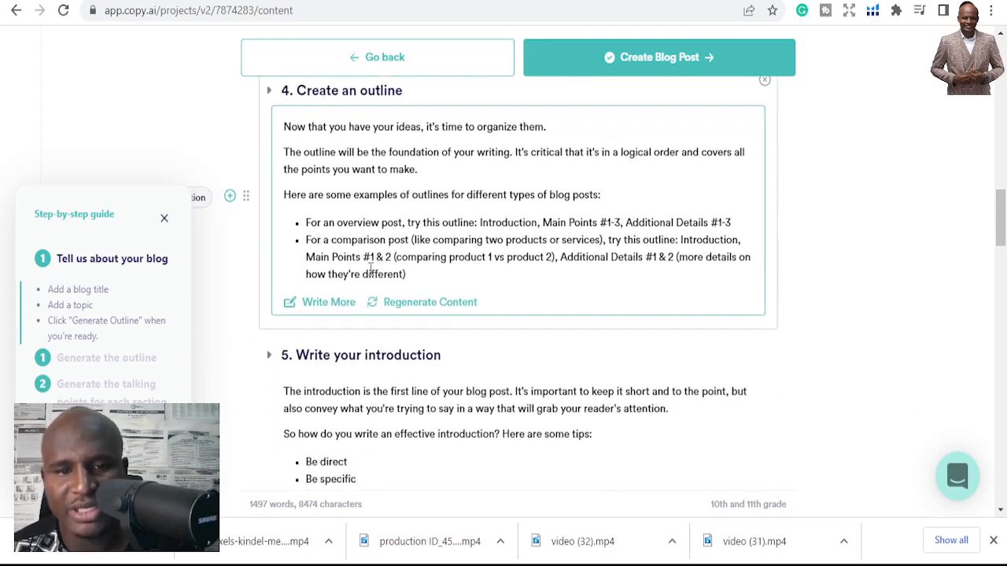
scroll(343, 225, up, 1)
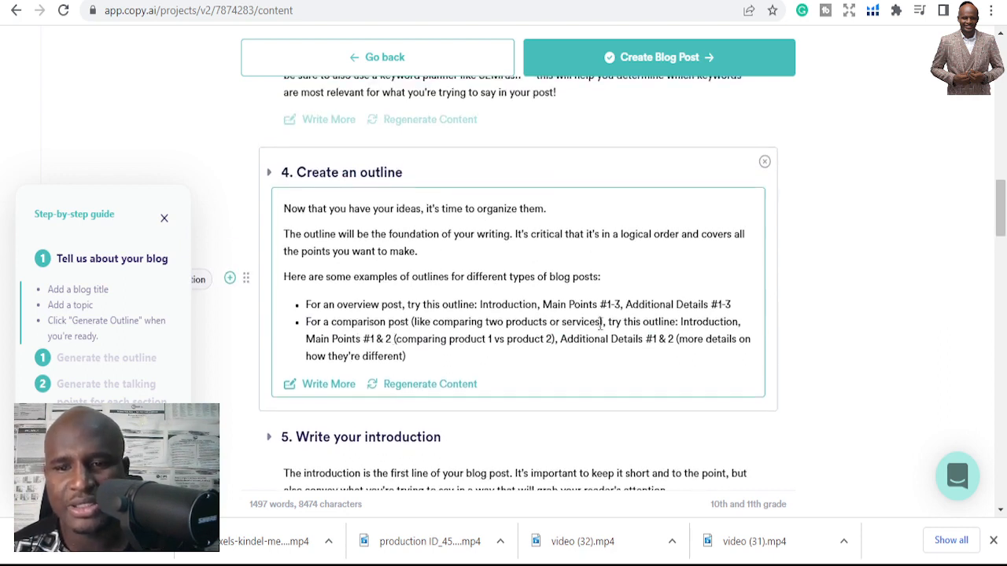
scroll(533, 325, down, 1)
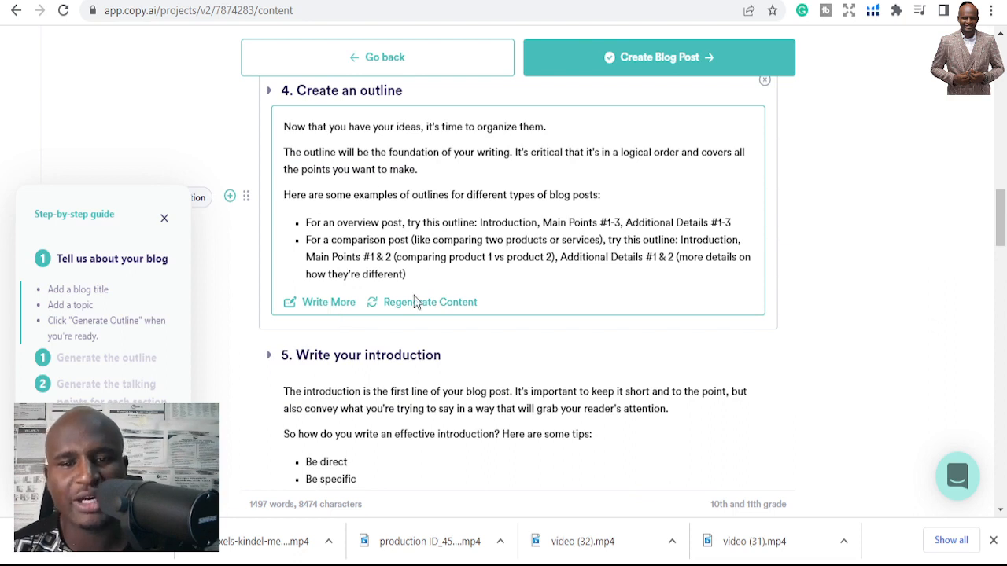
click(421, 307)
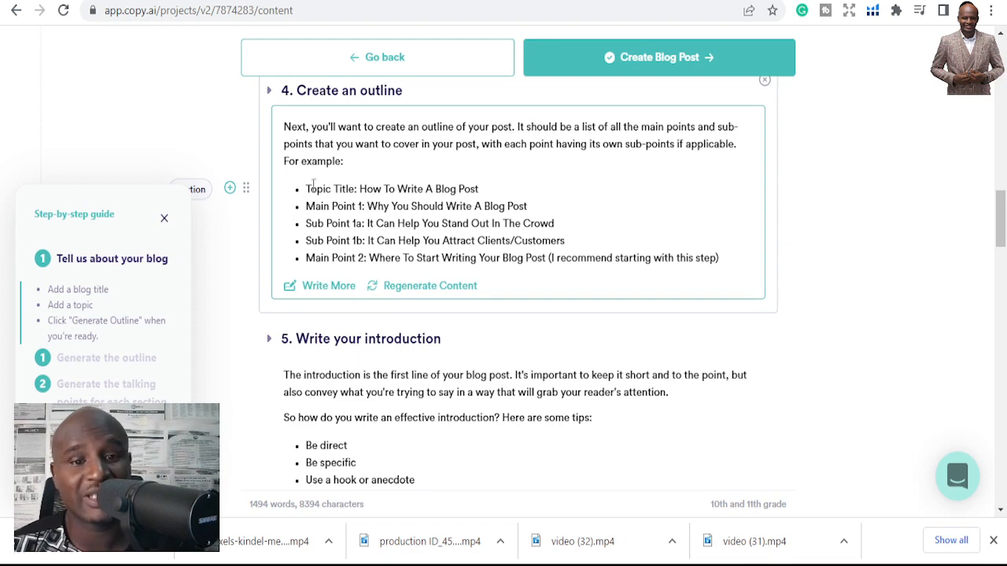
Review sections 5 to 8 and regenerate the content of section 8, "Add images".
scroll(508, 284, down, 2)
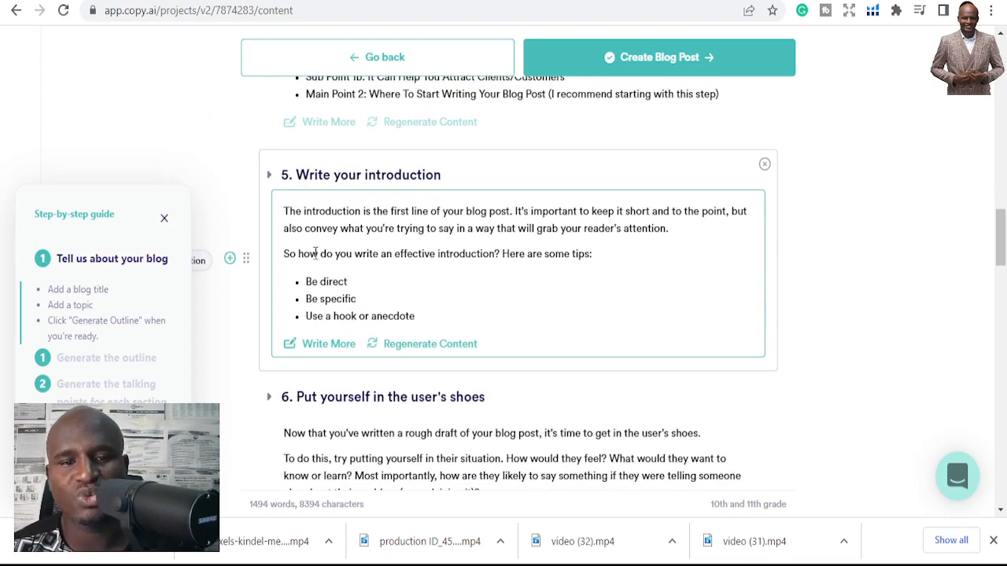
scroll(346, 244, up, 1)
scroll(378, 234, down, 2)
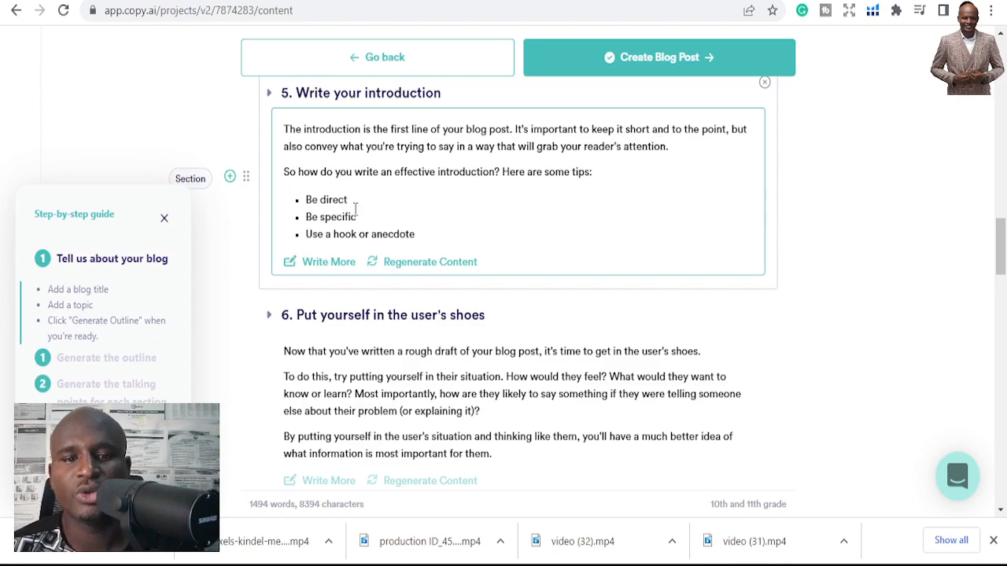
scroll(433, 217, down, 1)
scroll(432, 217, down, 4)
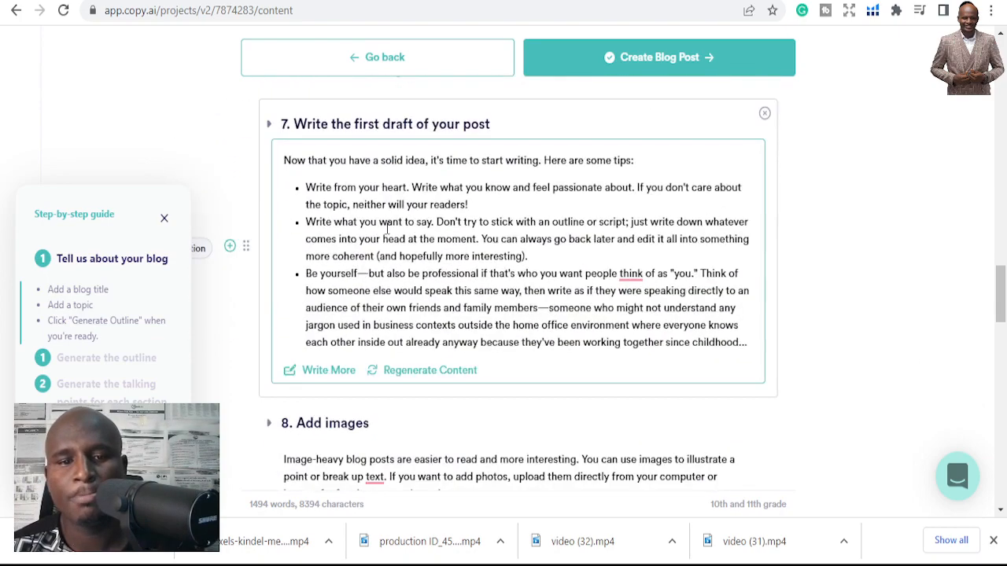
scroll(423, 273, down, 4)
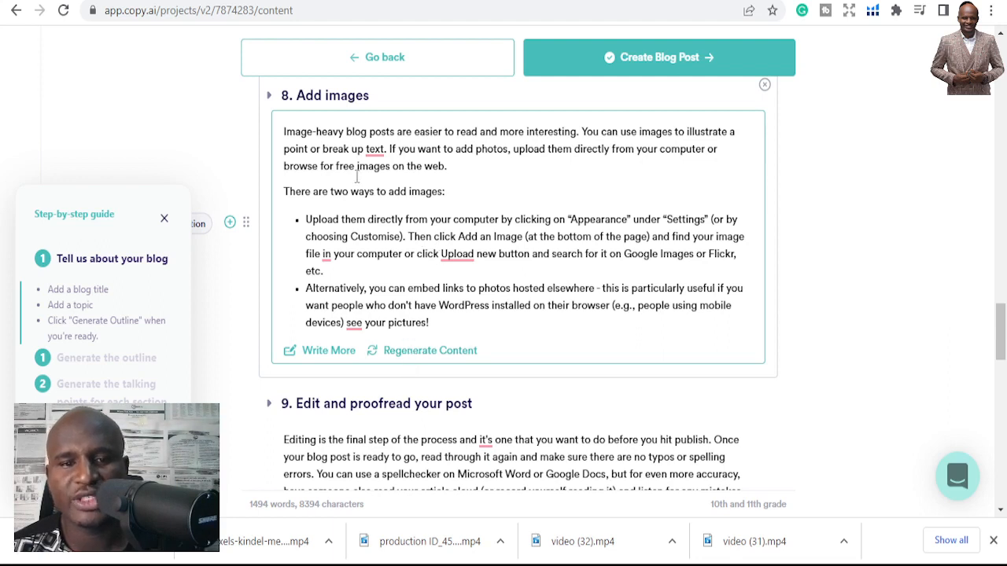
click(421, 354)
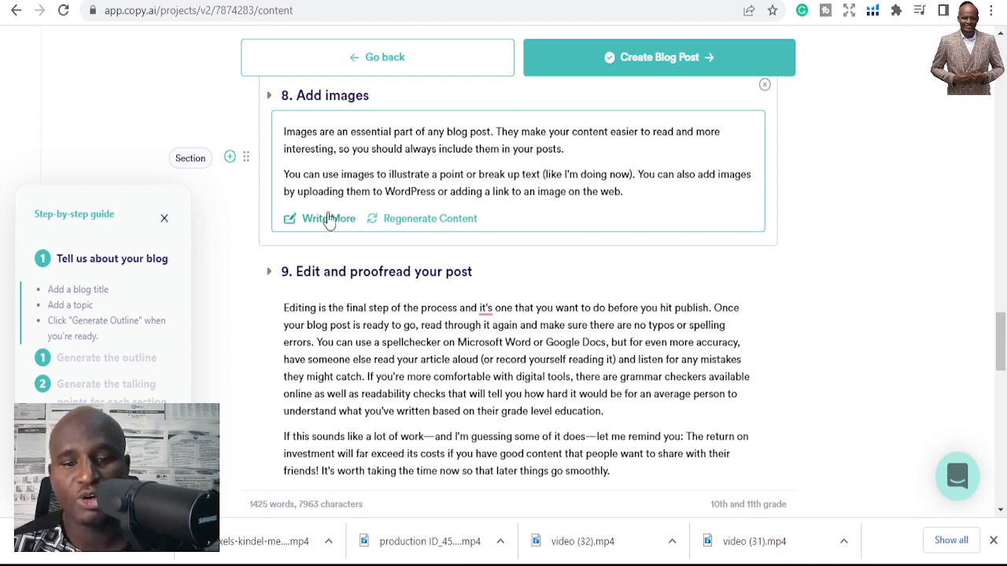
Extend section 8, "Add images", with more AI-written text.
scroll(583, 305, down, 2)
scroll(329, 226, up, 2)
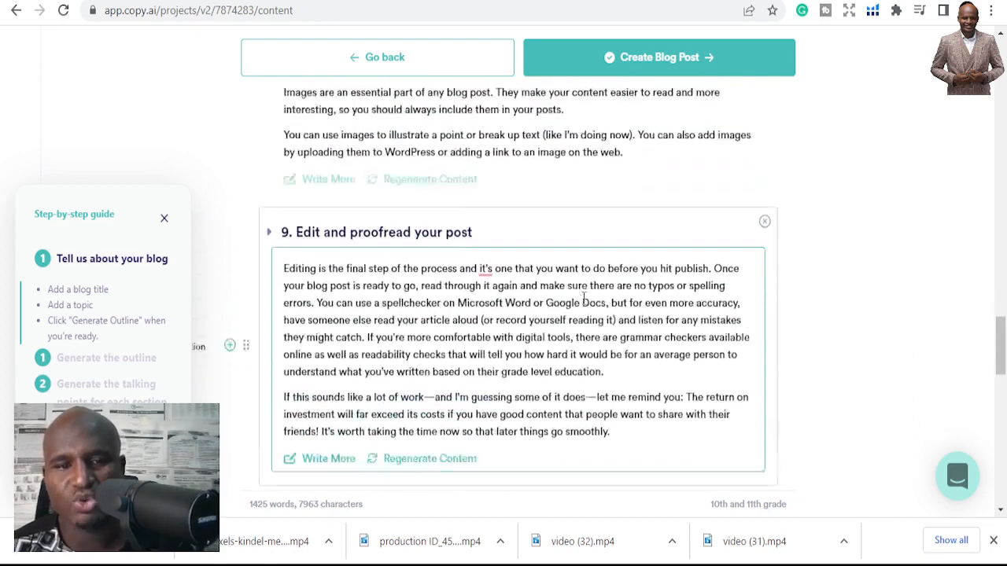
click(328, 223)
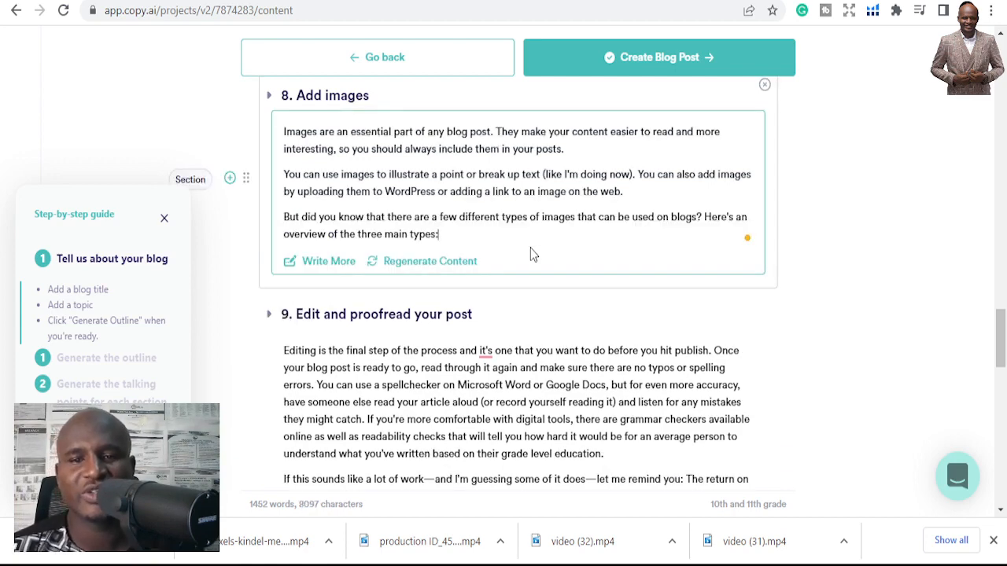
Accept the Grammarly correction for the extra space in "the tag" in section 10 on WordPress SEO.
scroll(486, 226, down, 1)
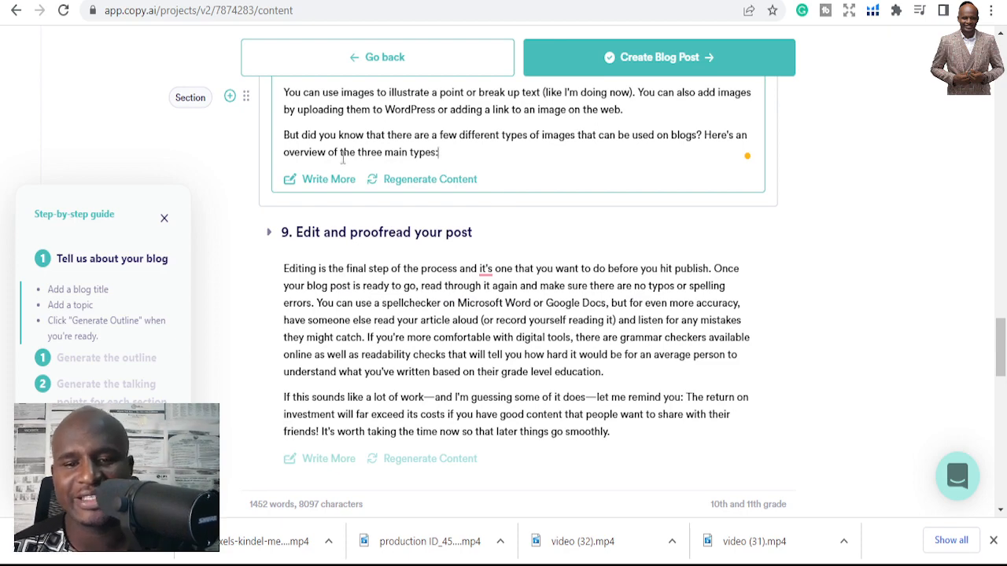
scroll(442, 247, down, 4)
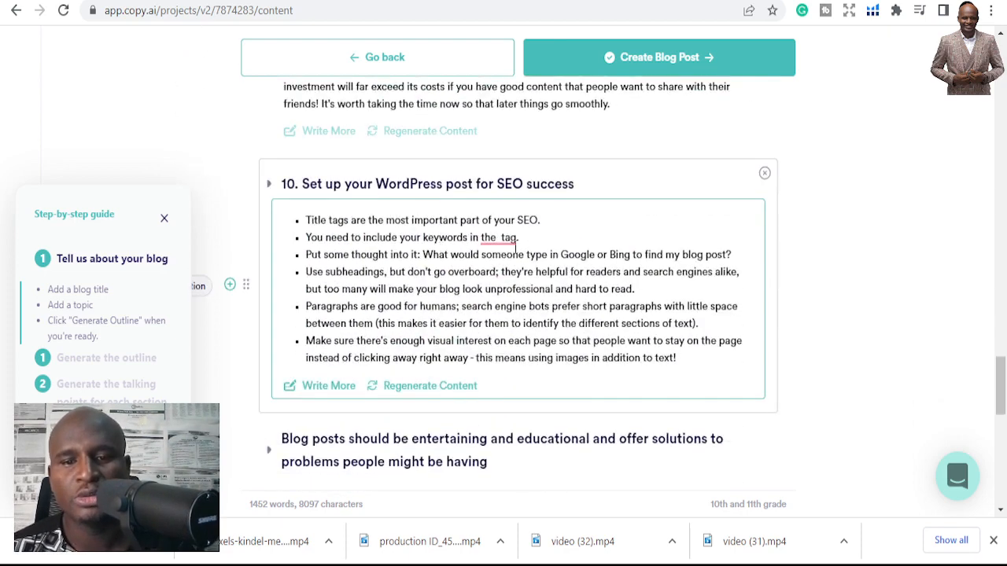
click(513, 239)
click(513, 283)
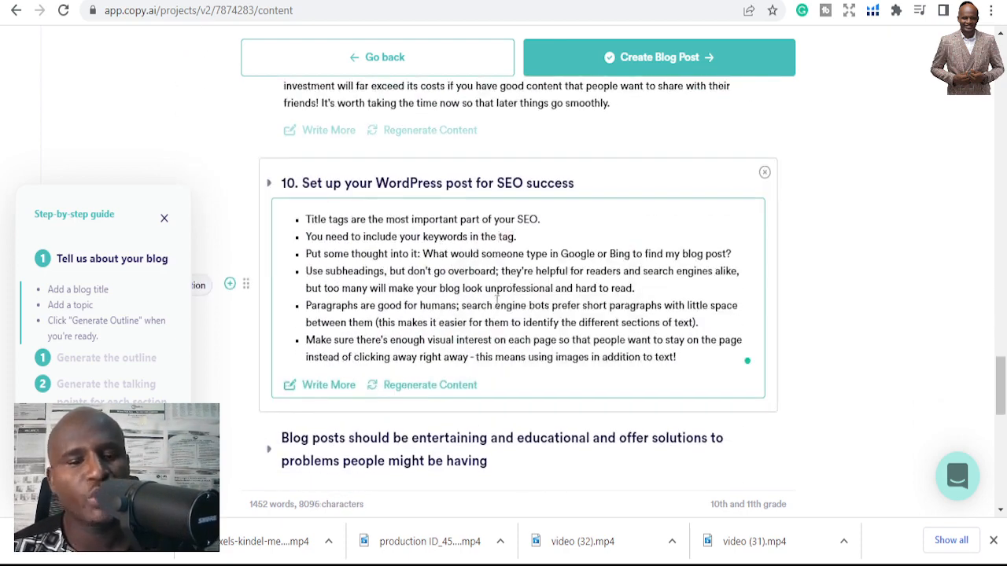
Apply the Grammarly fixes in the "entertaining and educational" section: remove the verb "was" and change "brain" to "brains".
scroll(496, 303, down, 3)
click(653, 329)
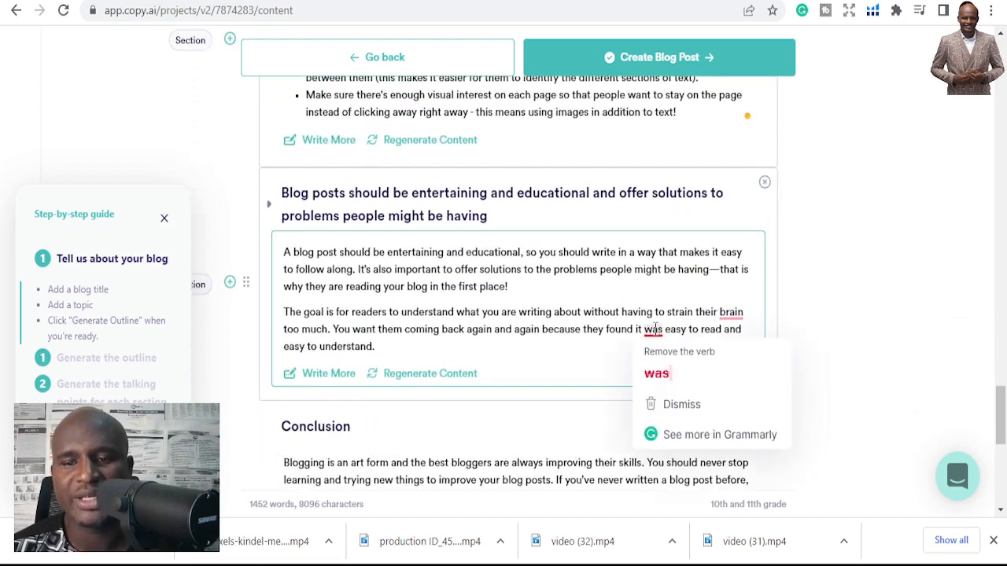
click(681, 346)
click(727, 313)
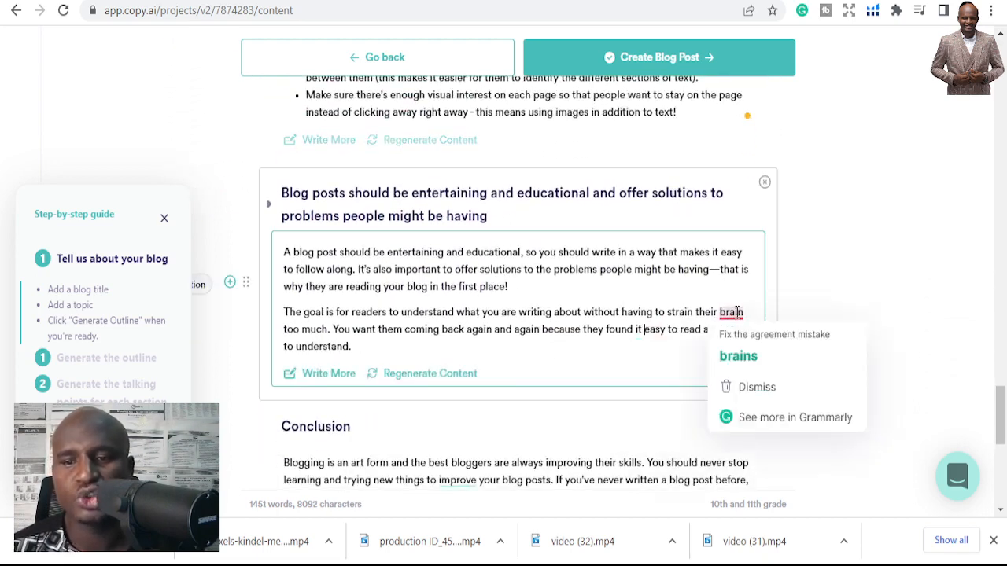
click(733, 356)
Regenerate the content of the Conclusion section.
scroll(672, 348, down, 2)
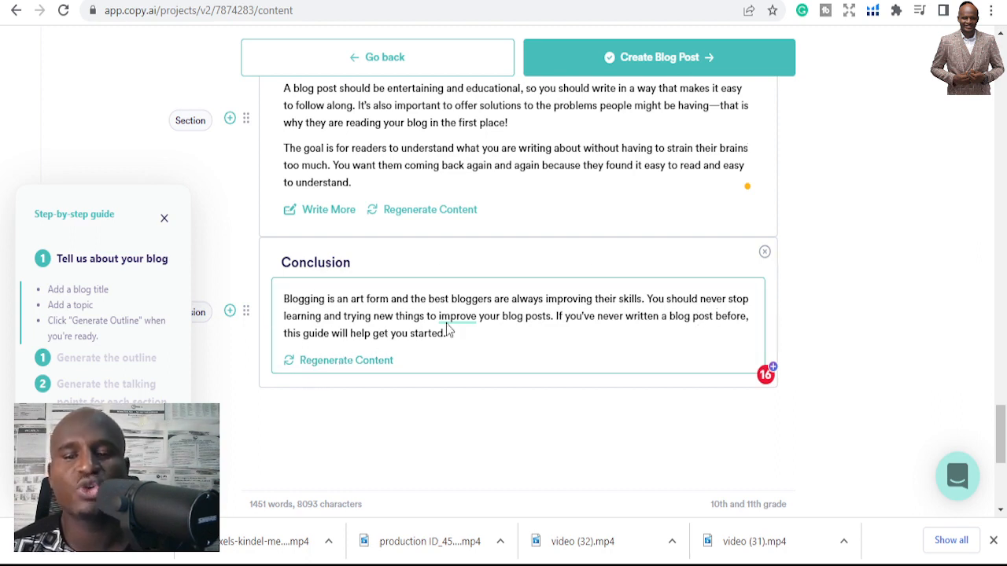
click(339, 361)
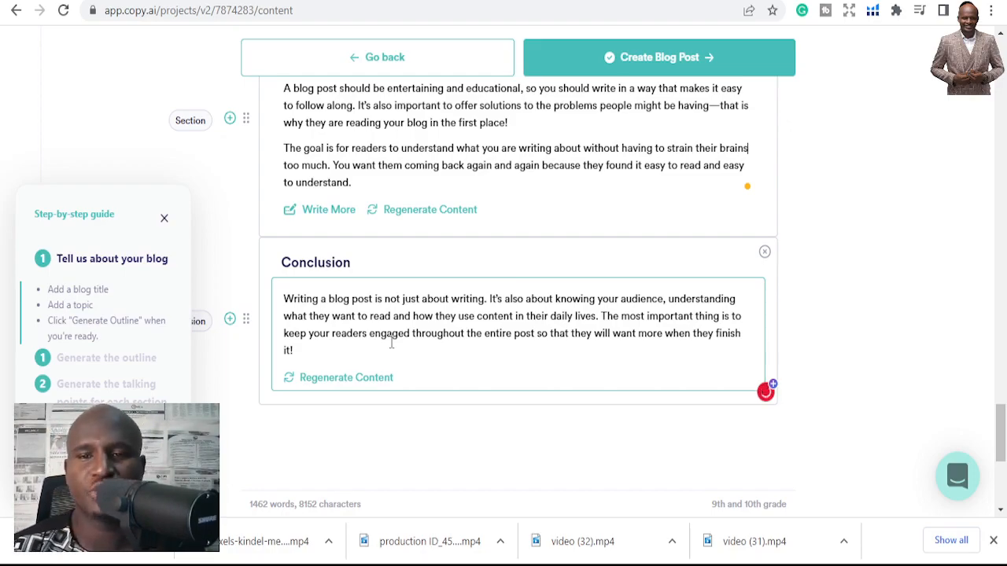
Create the blog post from the reviewed sections and look through the finished draft down to its conclusion.
scroll(391, 343, up, 15)
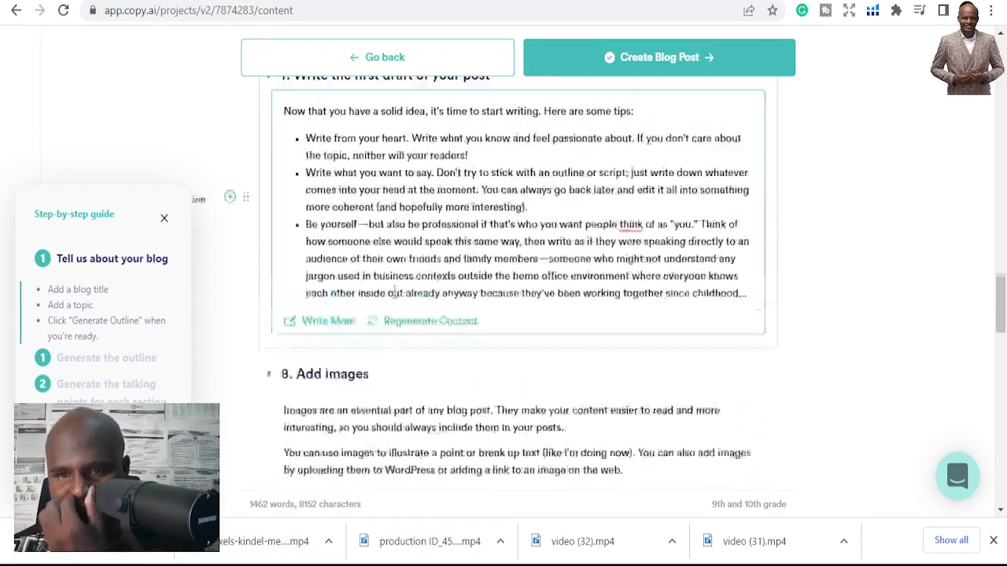
scroll(395, 292, up, 20)
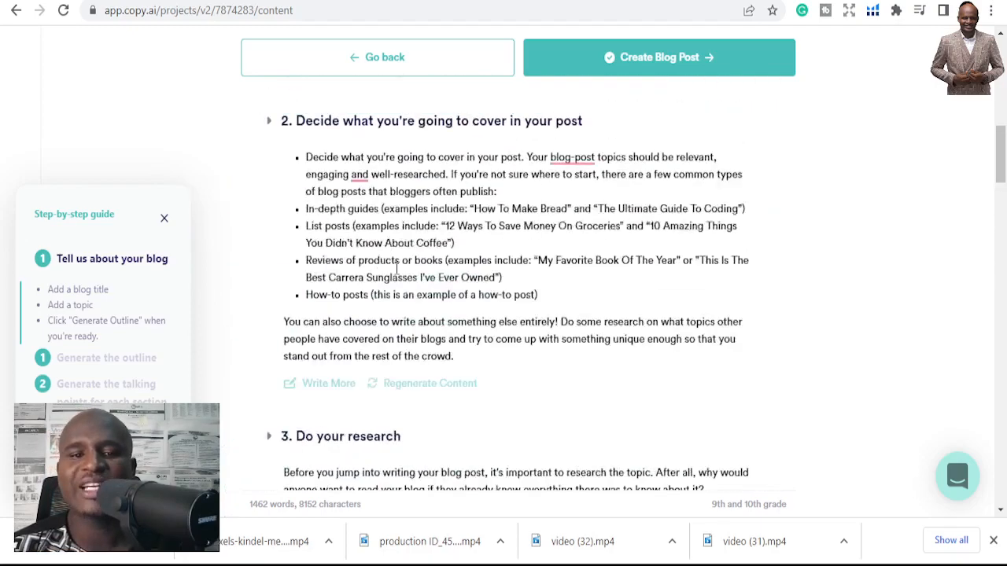
scroll(396, 267, up, 10)
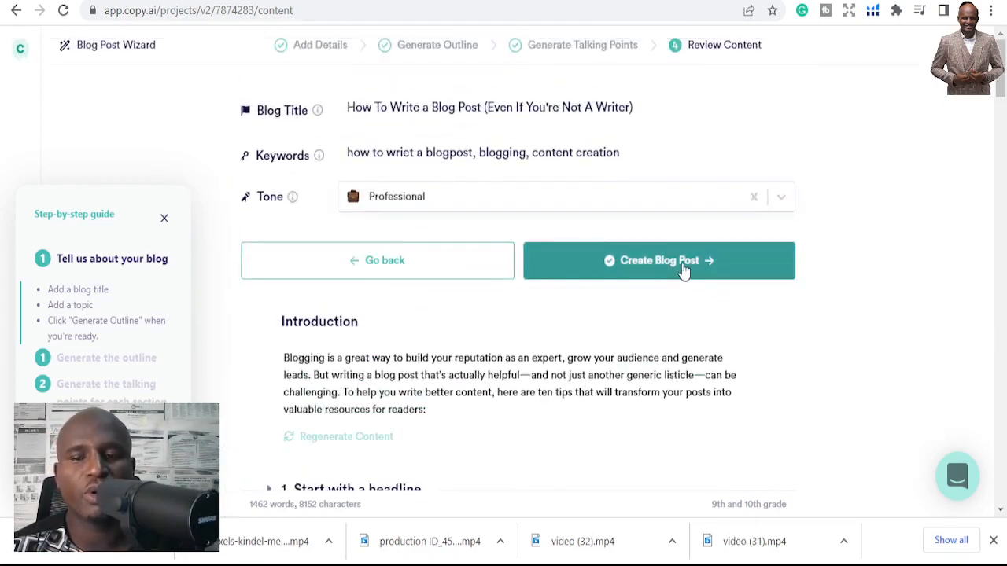
click(683, 268)
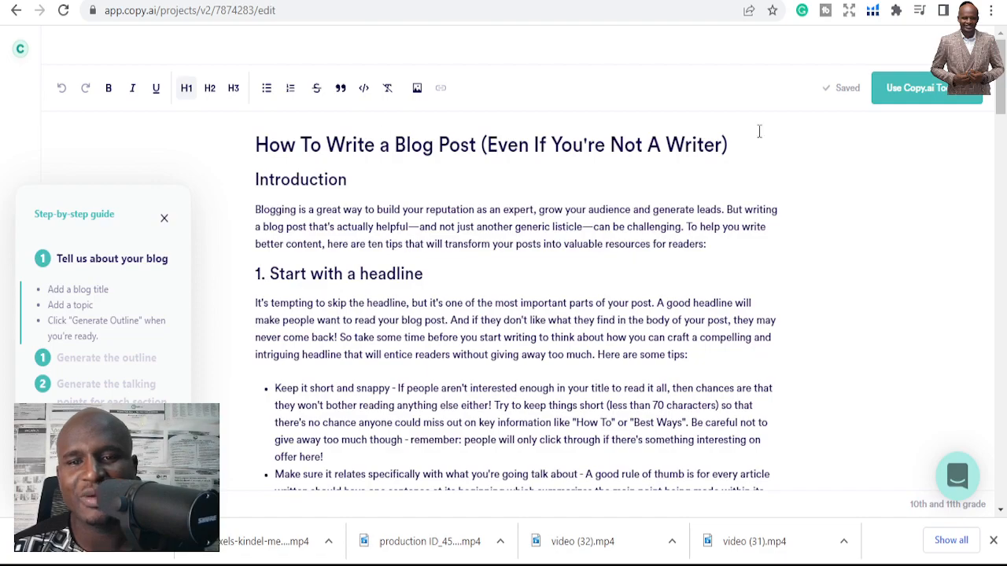
scroll(368, 210, down, 15)
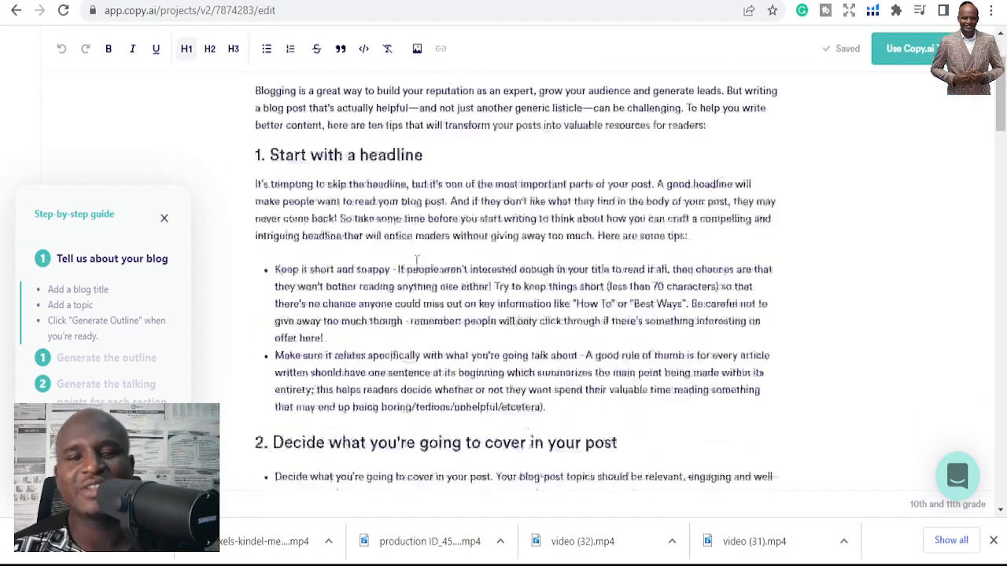
scroll(419, 244, down, 15)
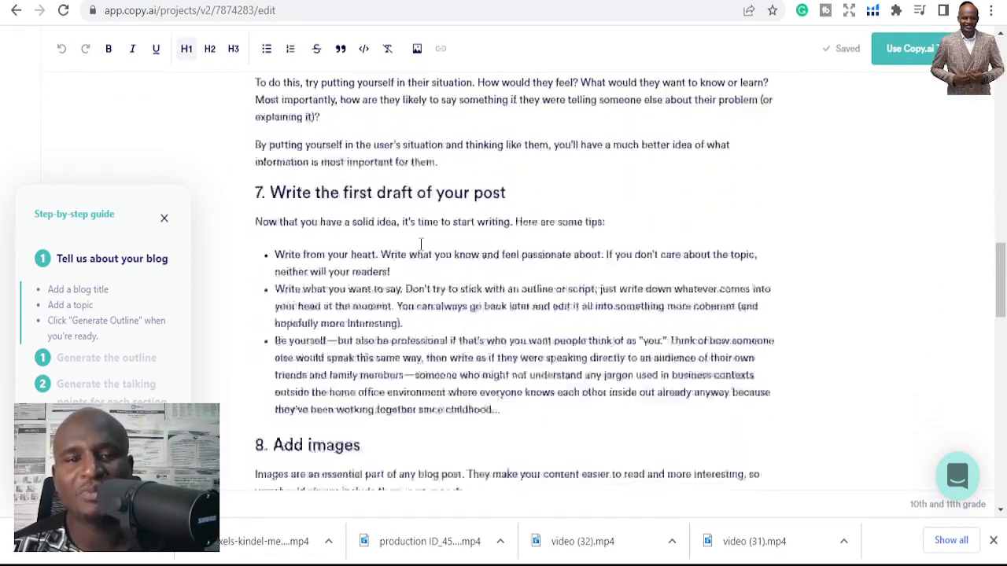
scroll(421, 244, down, 3)
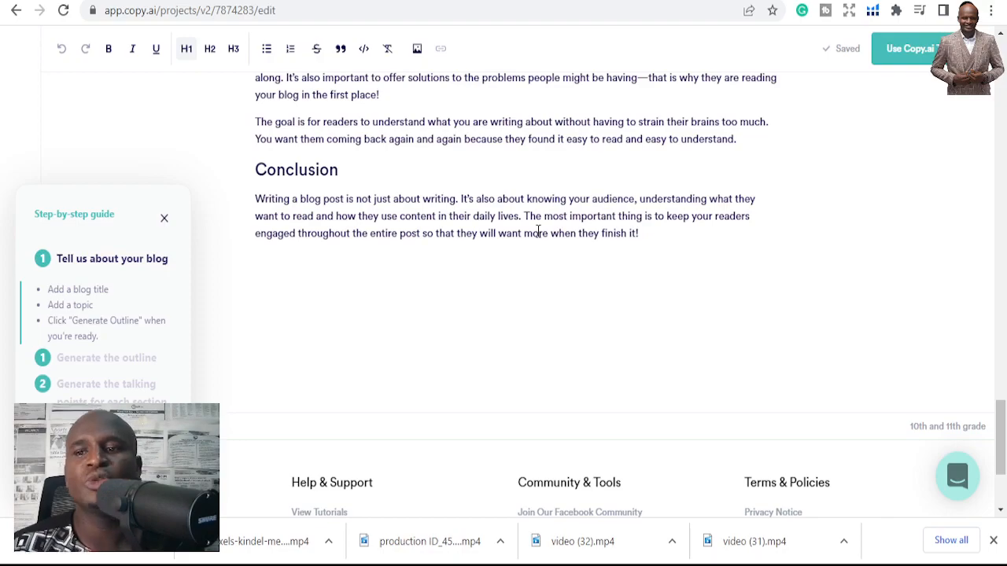
Close the step-by-step guide beside the finished blog post and select the post's entire text.
scroll(538, 230, up, 20)
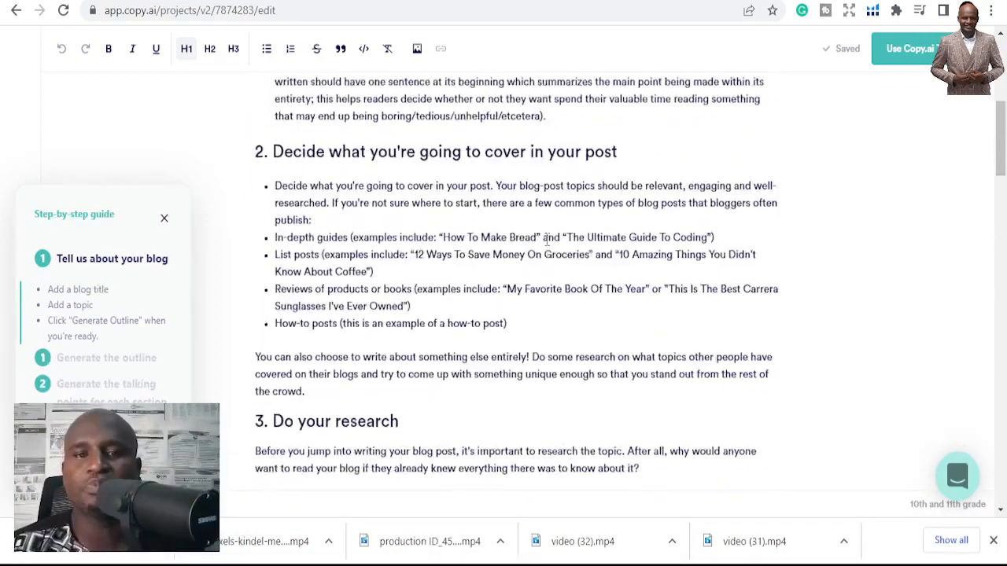
scroll(546, 240, up, 6)
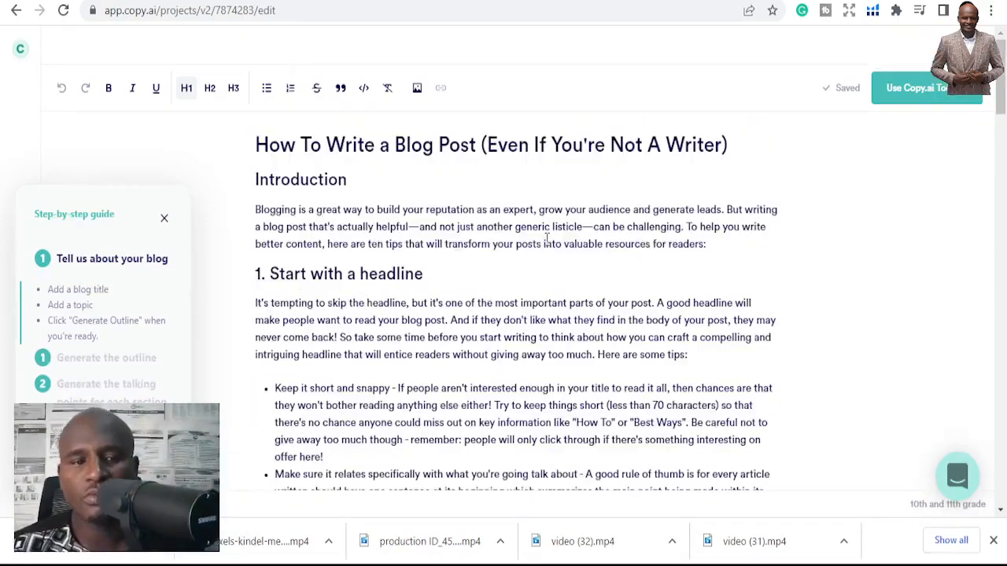
click(164, 220)
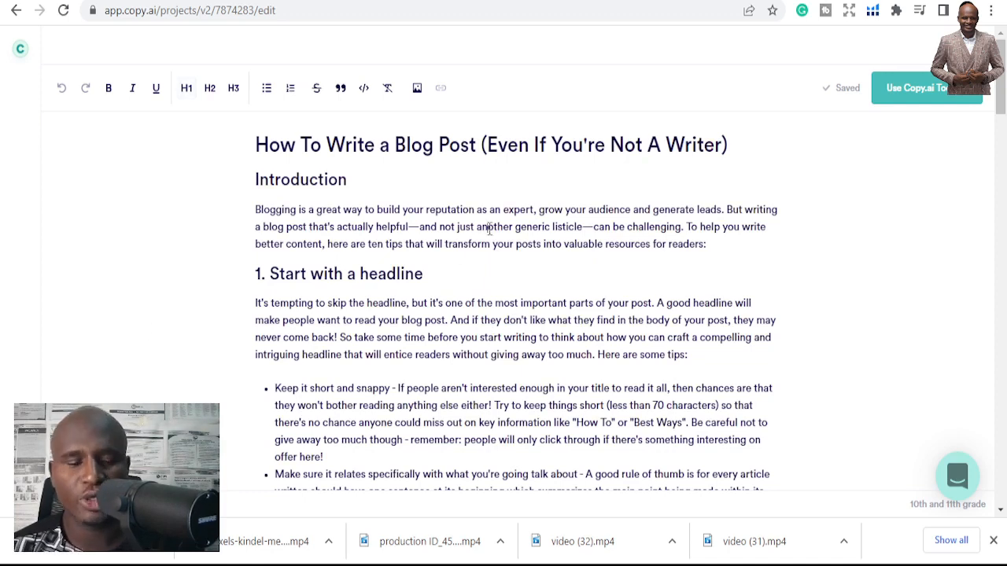
key(ctrl+a)
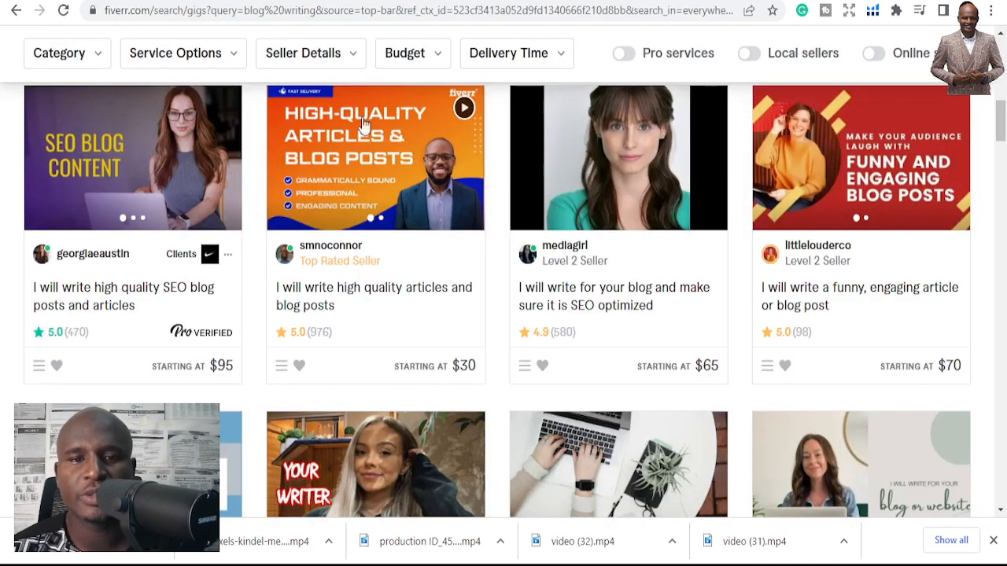
Examine the starting prices, ratings and seller levels of the blog writing gigs in the Fiverr search results.
scroll(580, 353, down, 2)
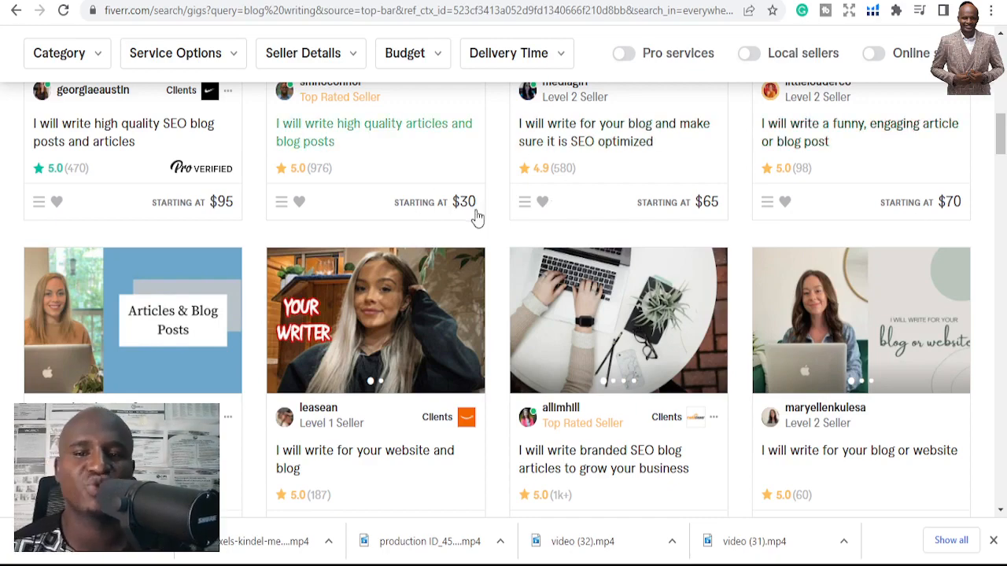
scroll(551, 232, up, 1)
scroll(553, 233, down, 4)
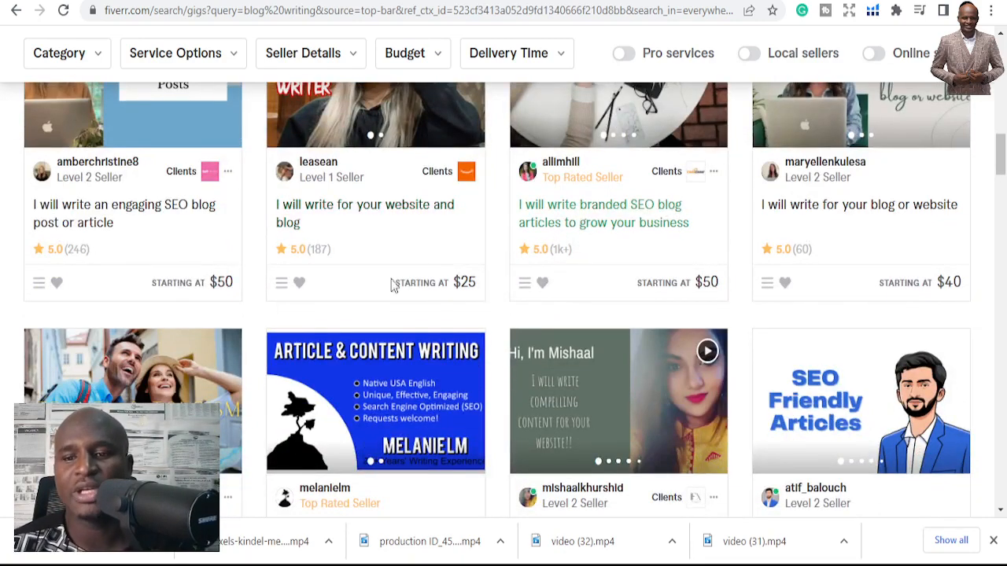
scroll(424, 307, down, 4)
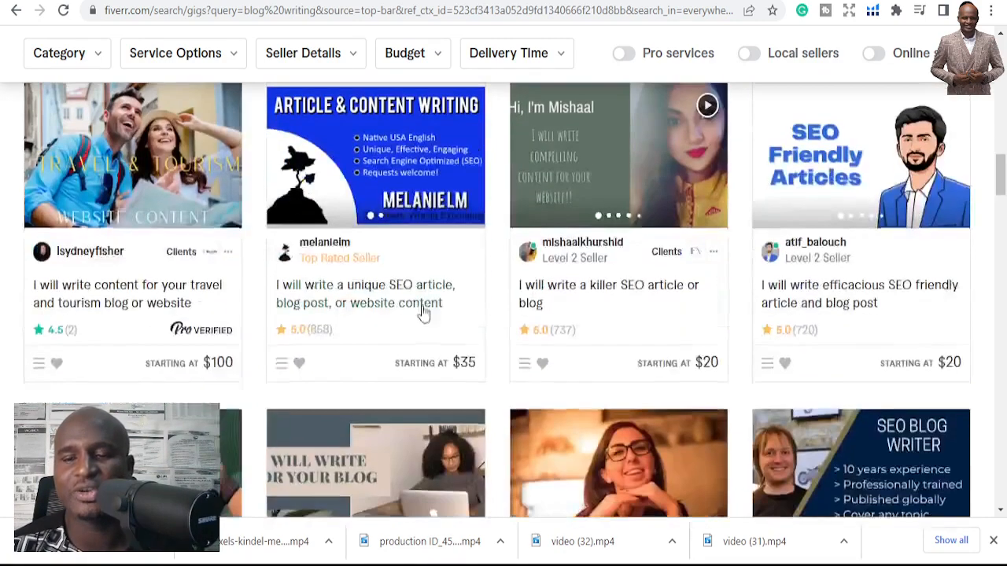
scroll(431, 297, up, 1)
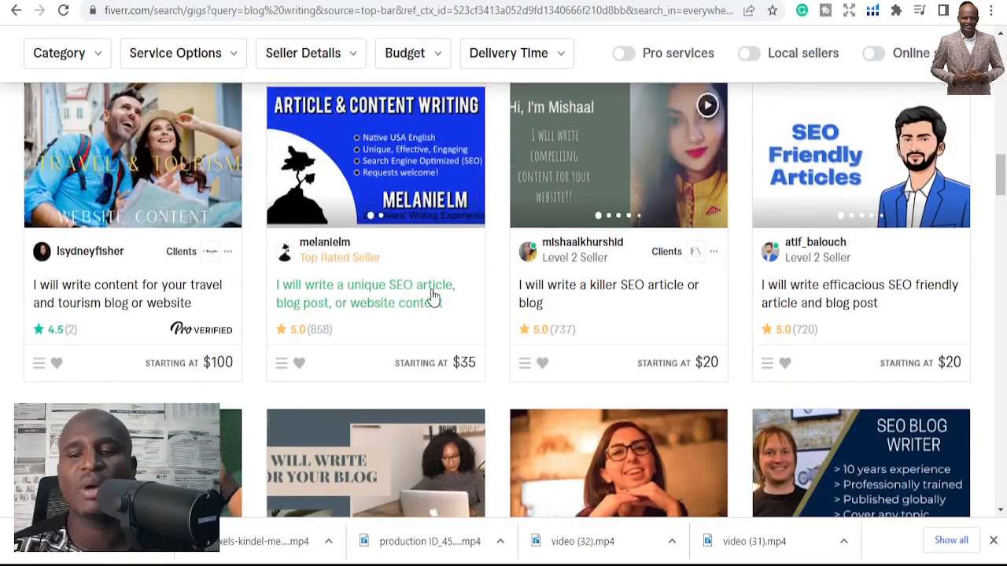
scroll(431, 298, down, 4)
scroll(434, 308, up, 4)
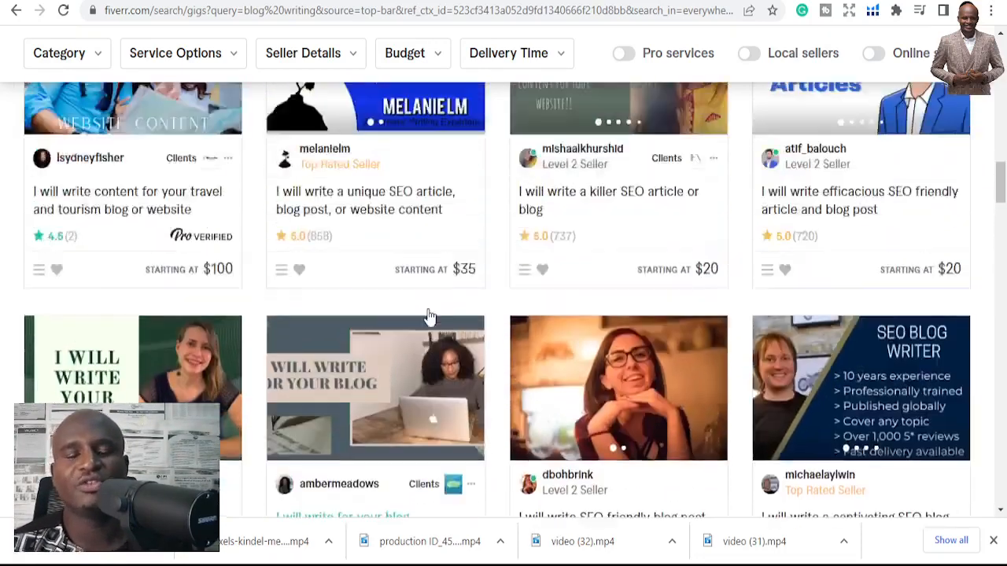